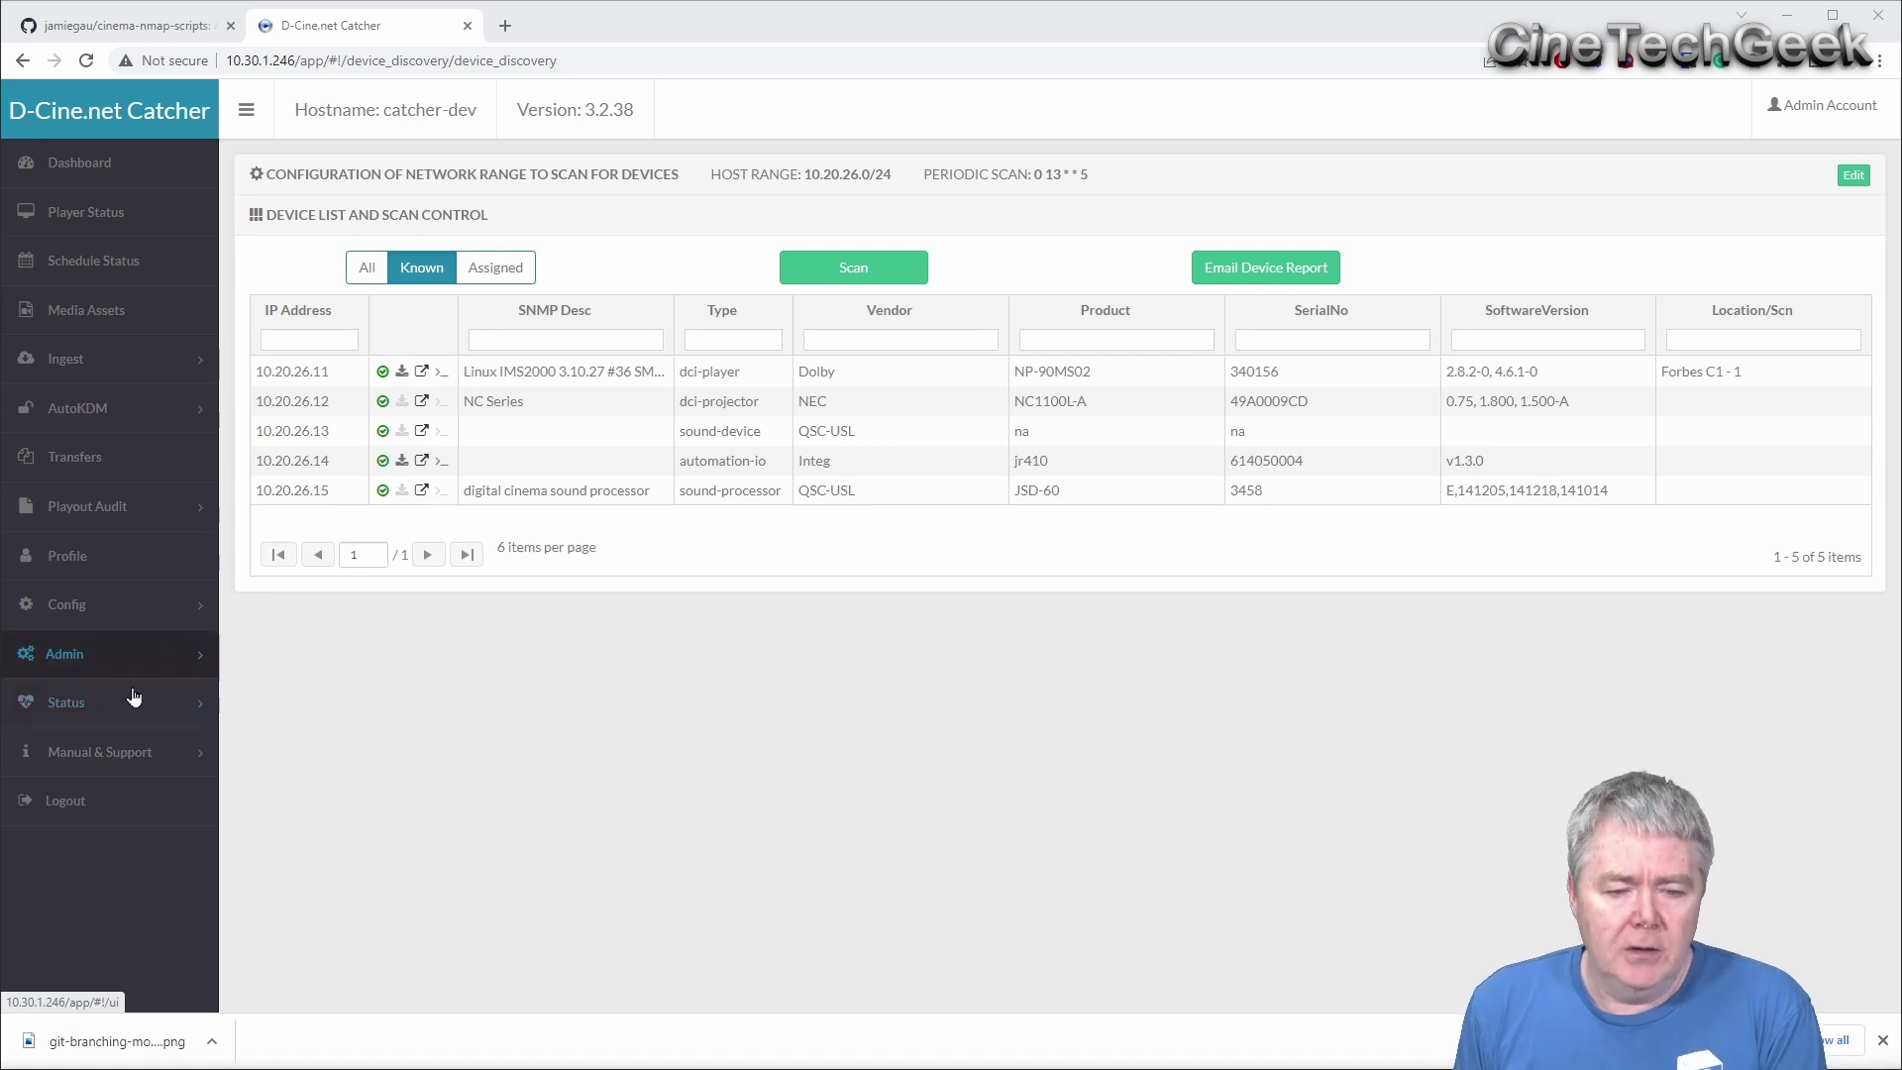
- Show all discovered devices, and set the network scan range to 10.20.26.0/24, 10.20.30.0/24, saving the configuration
click(129, 622)
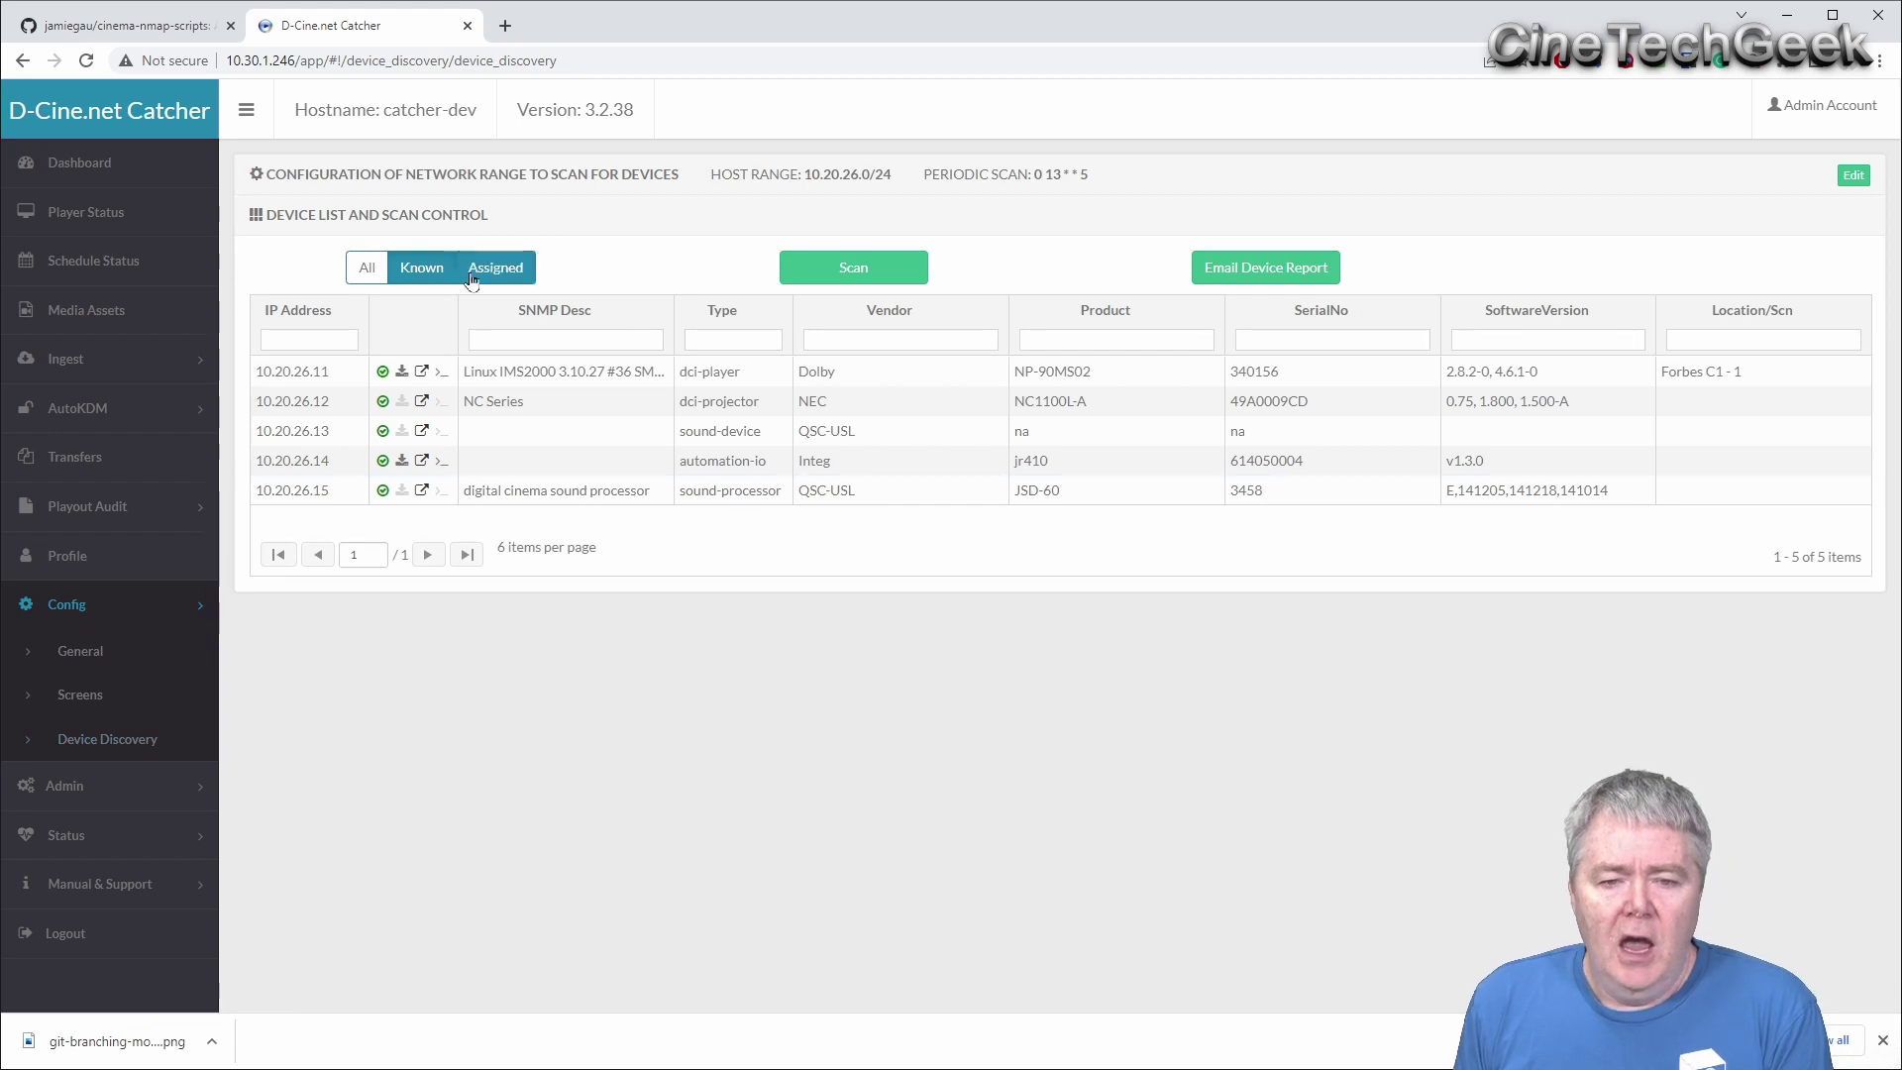
click(366, 267)
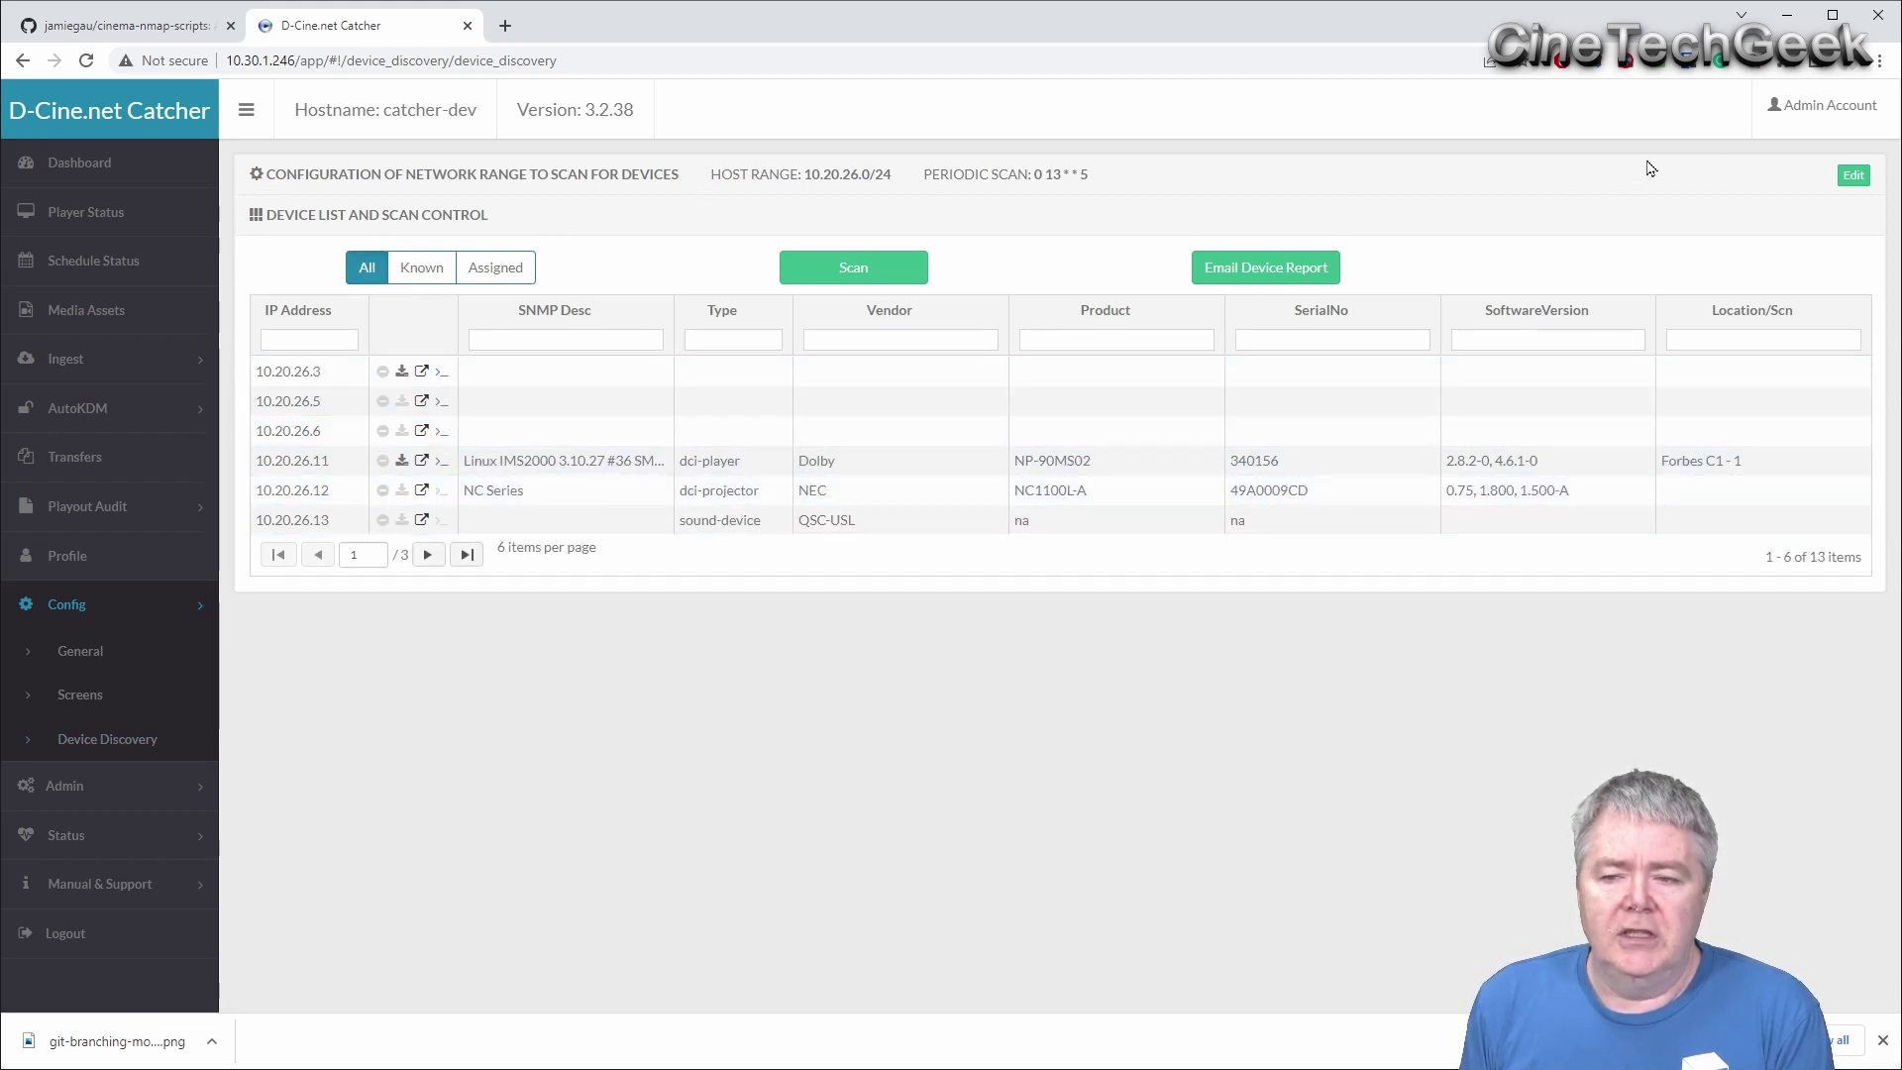
click(1854, 178)
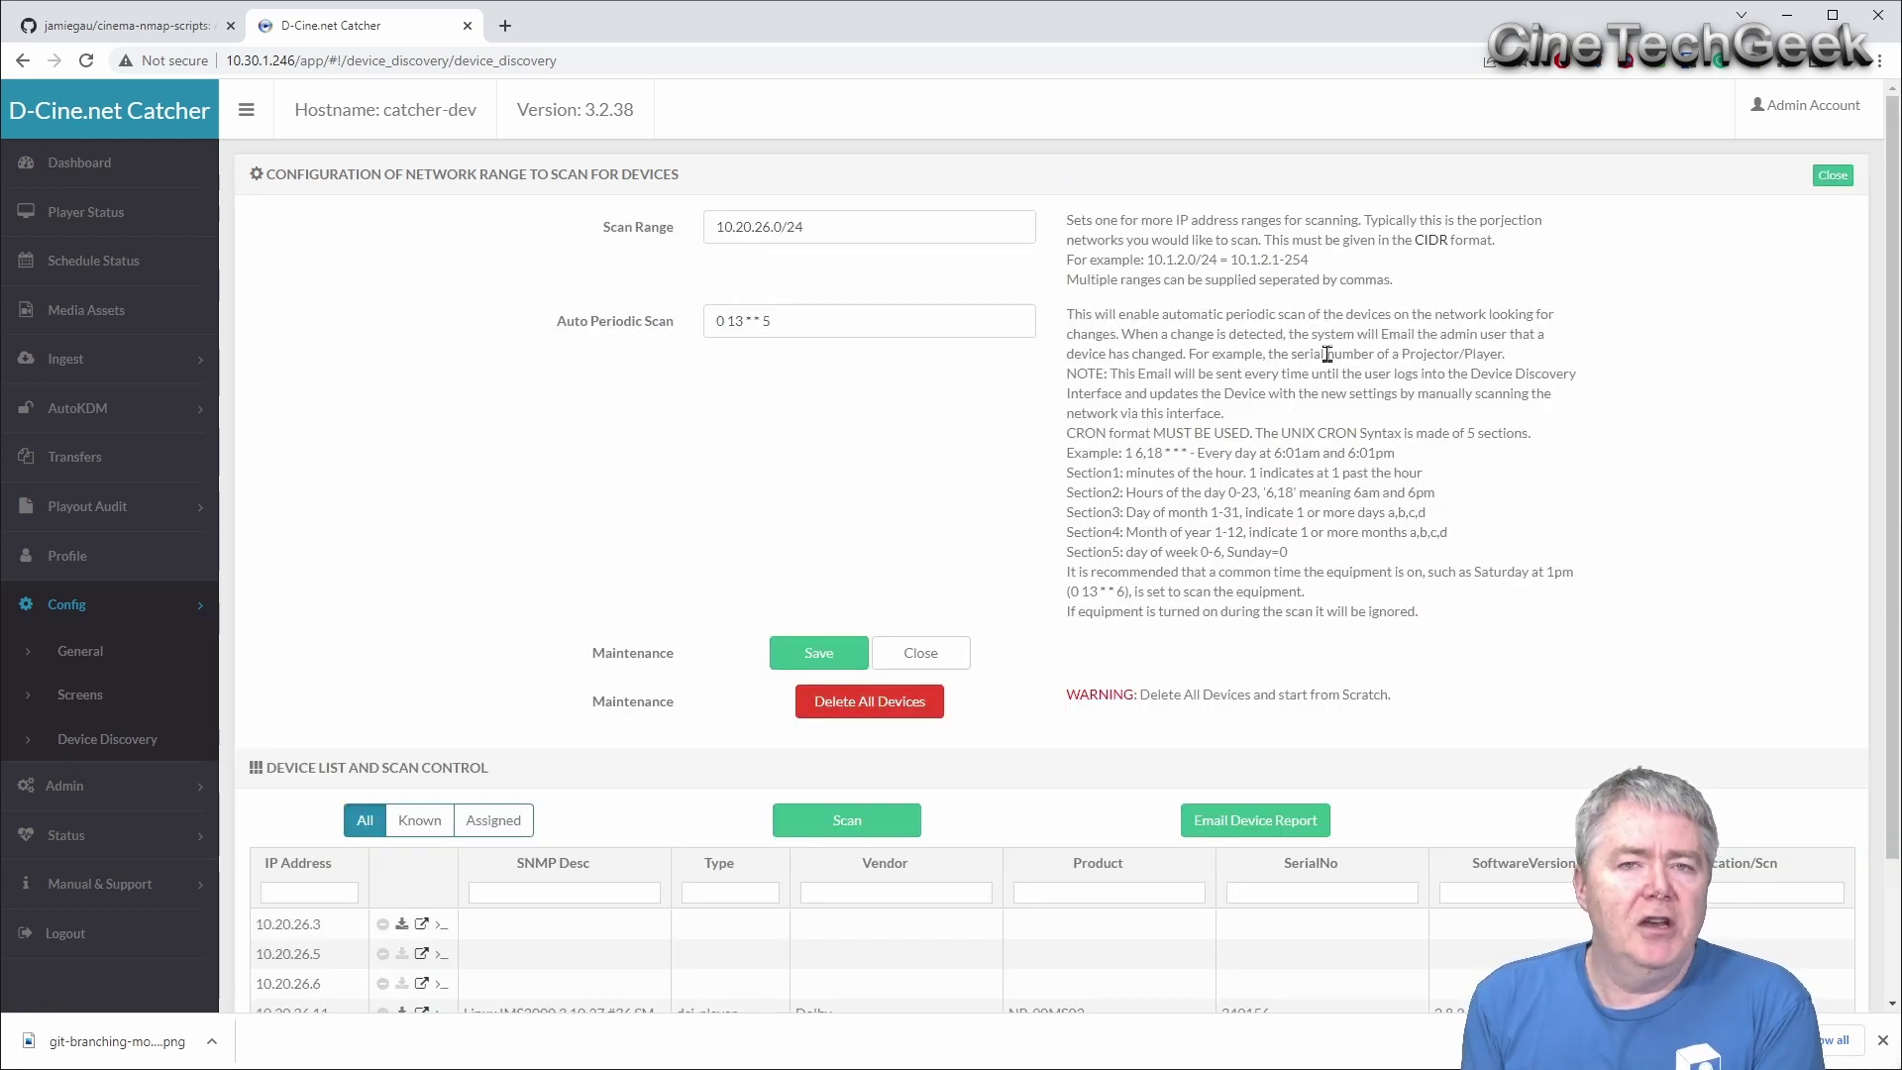
triple_click(813, 222)
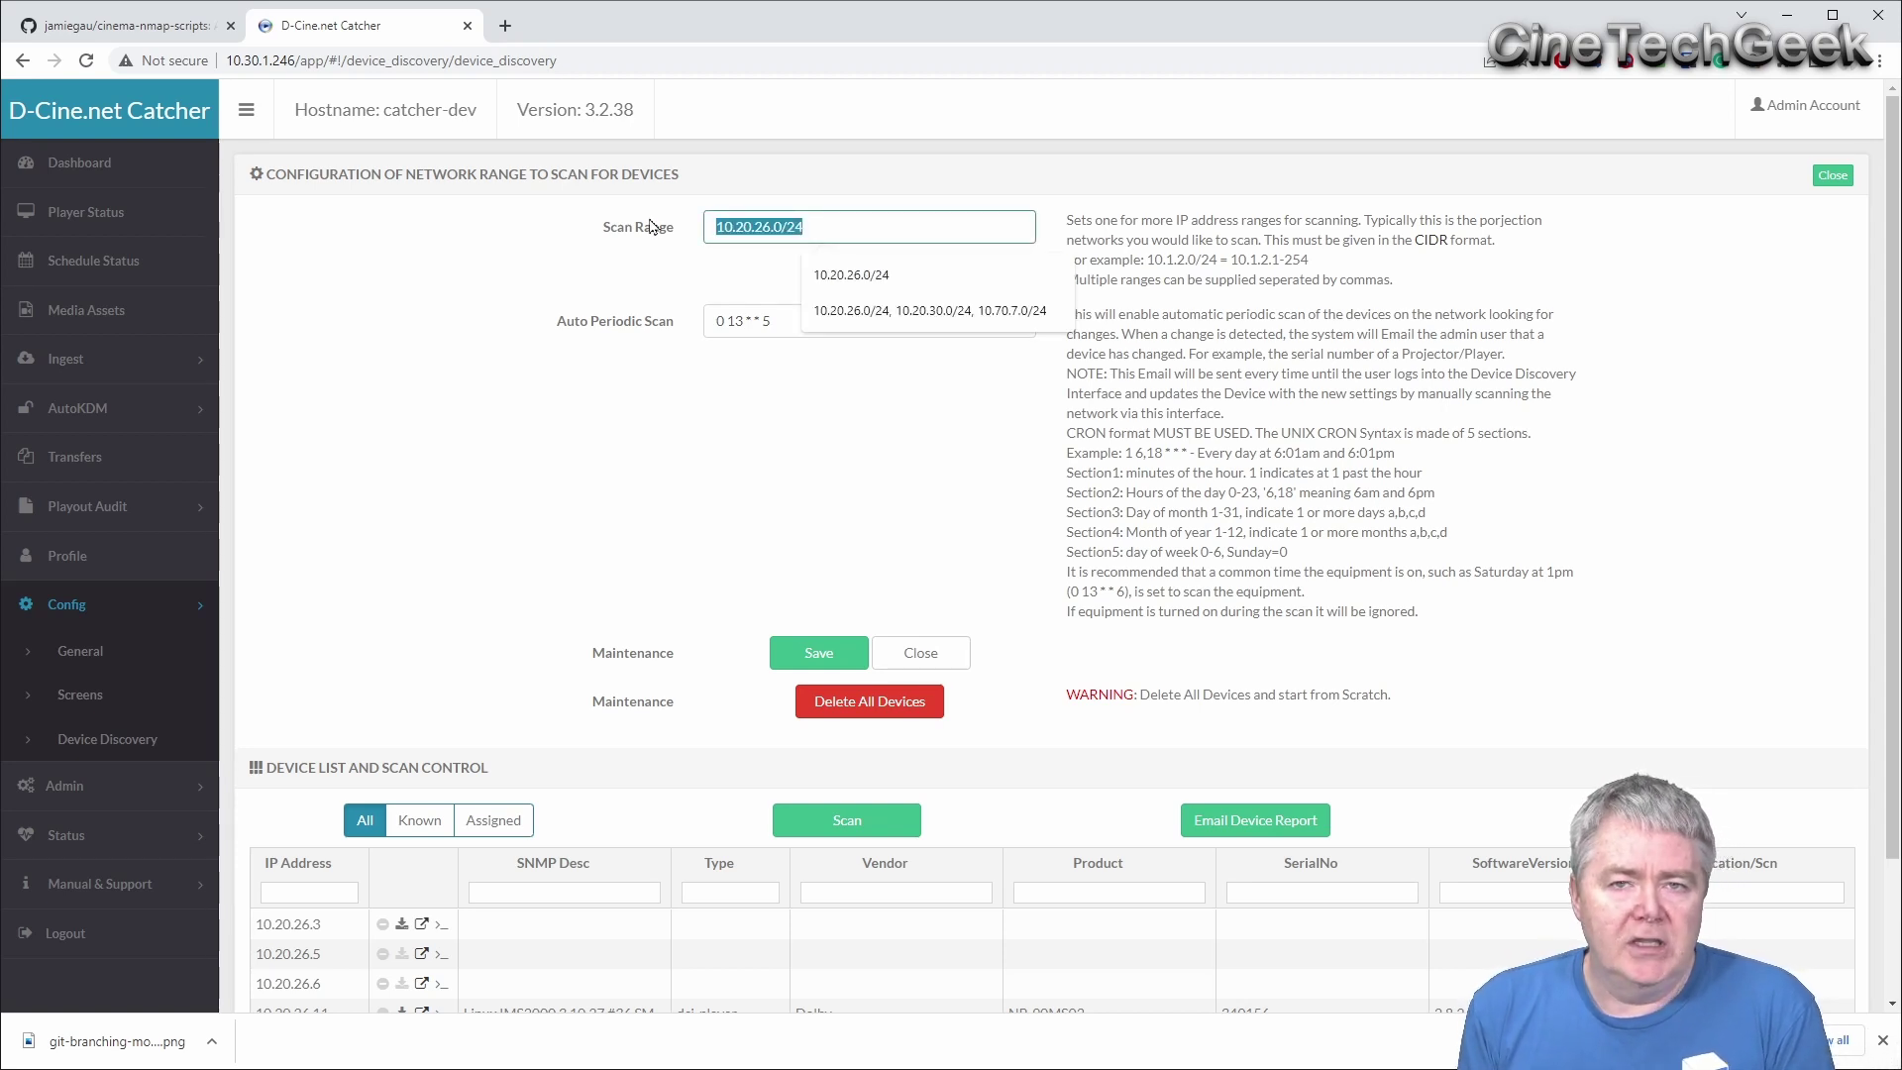
click(830, 226)
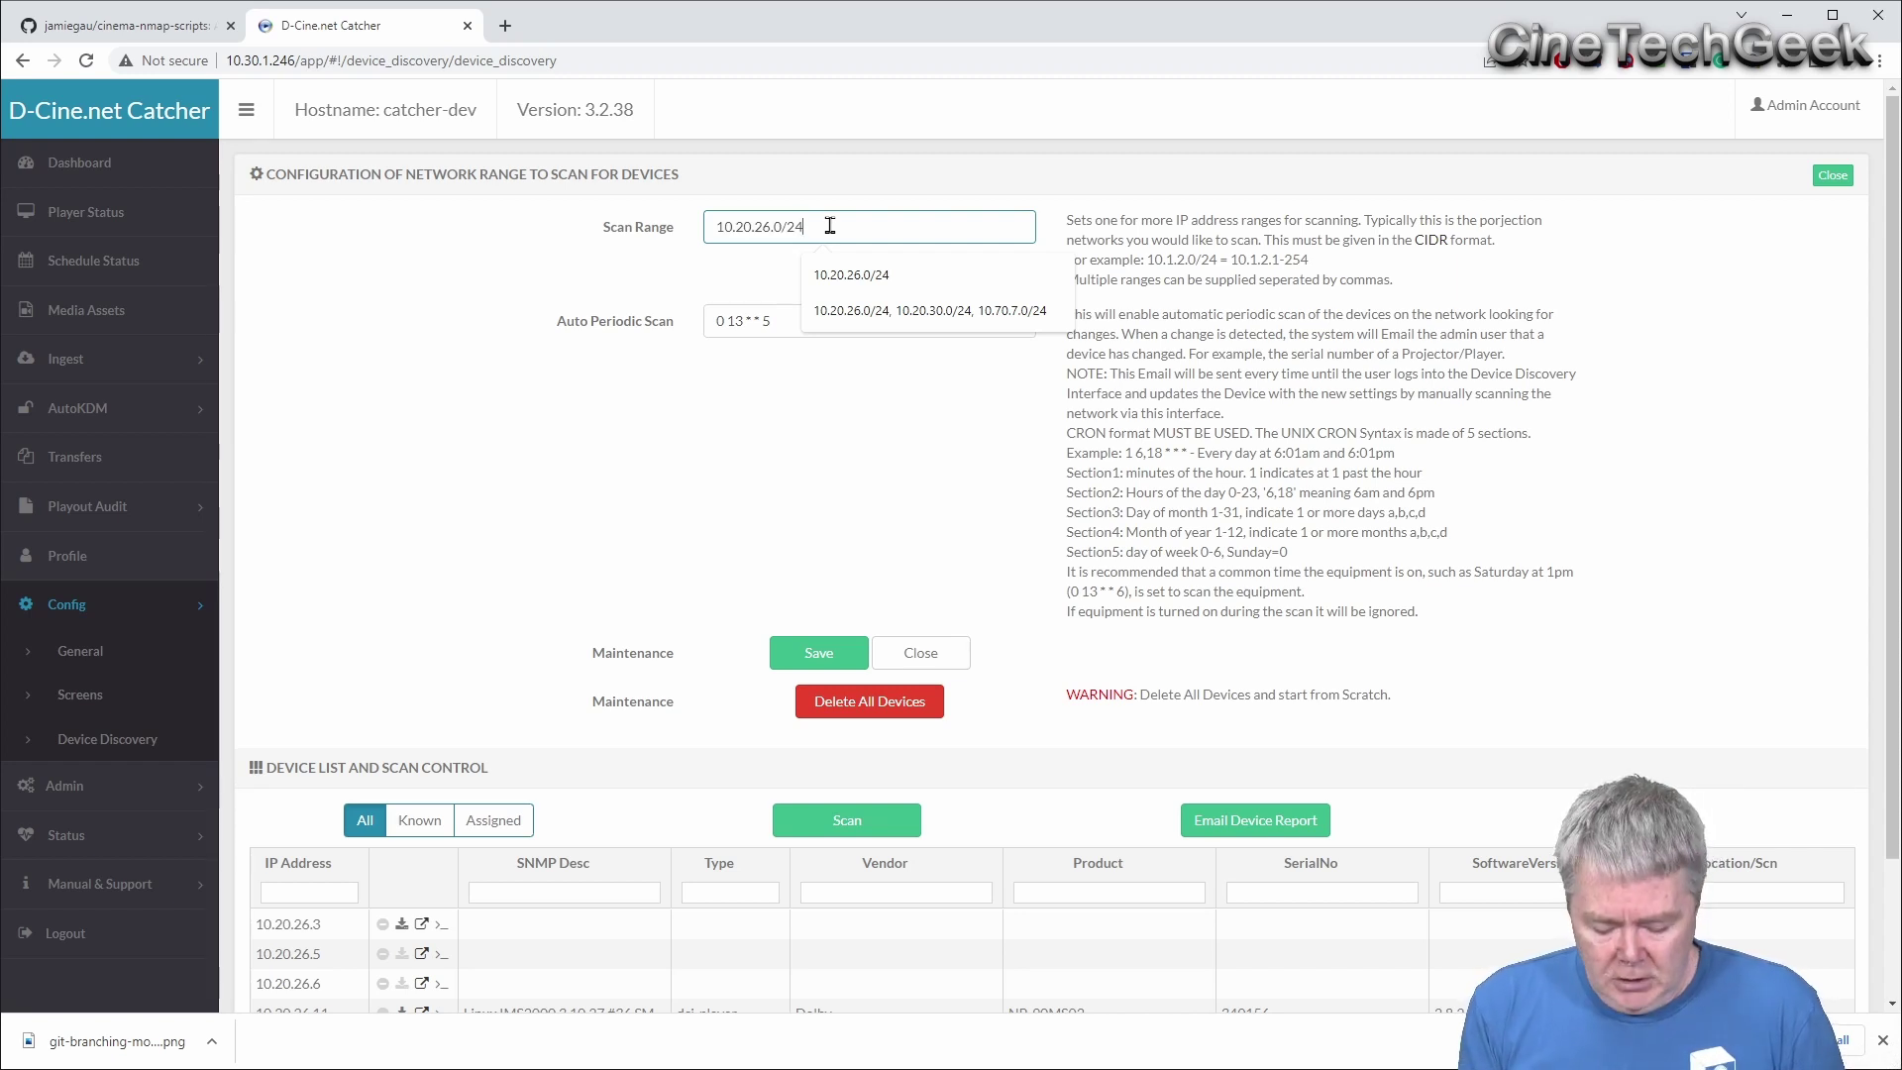
text(, 10.20.30)
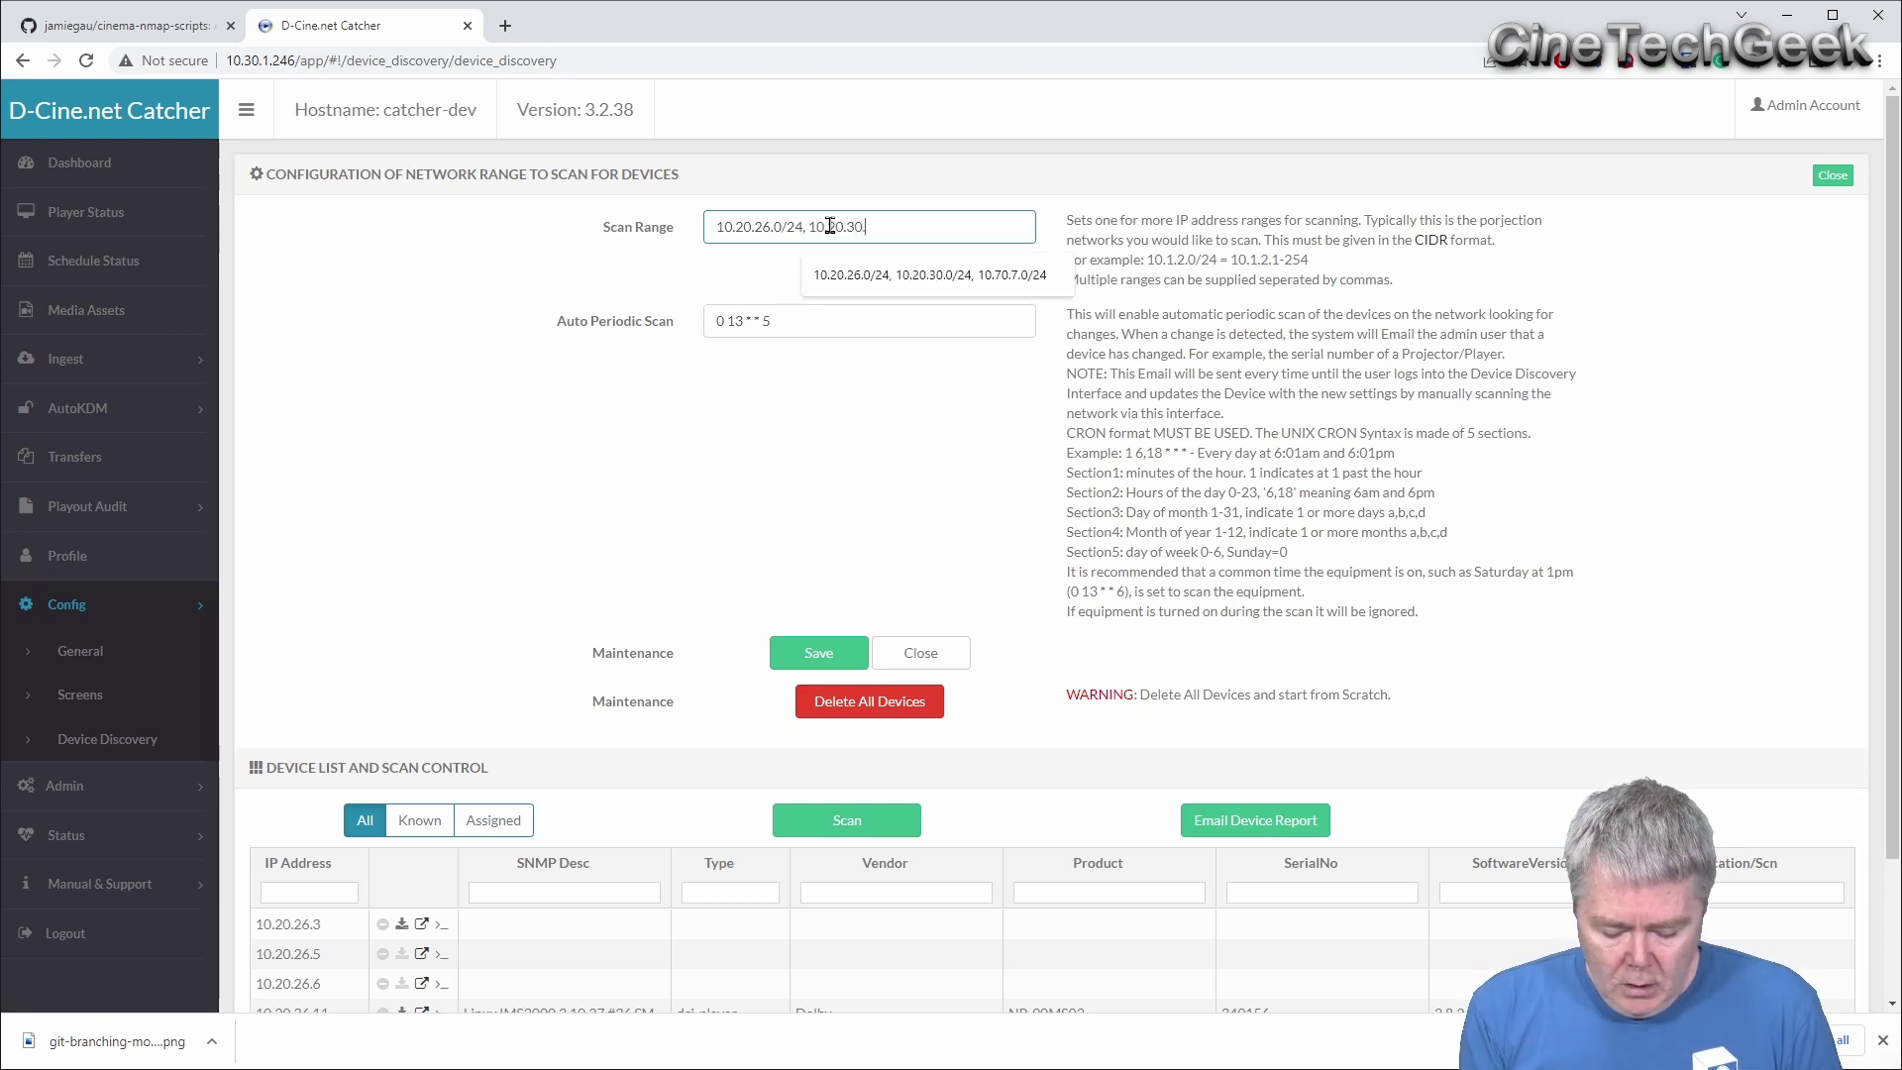
text(.0/24)
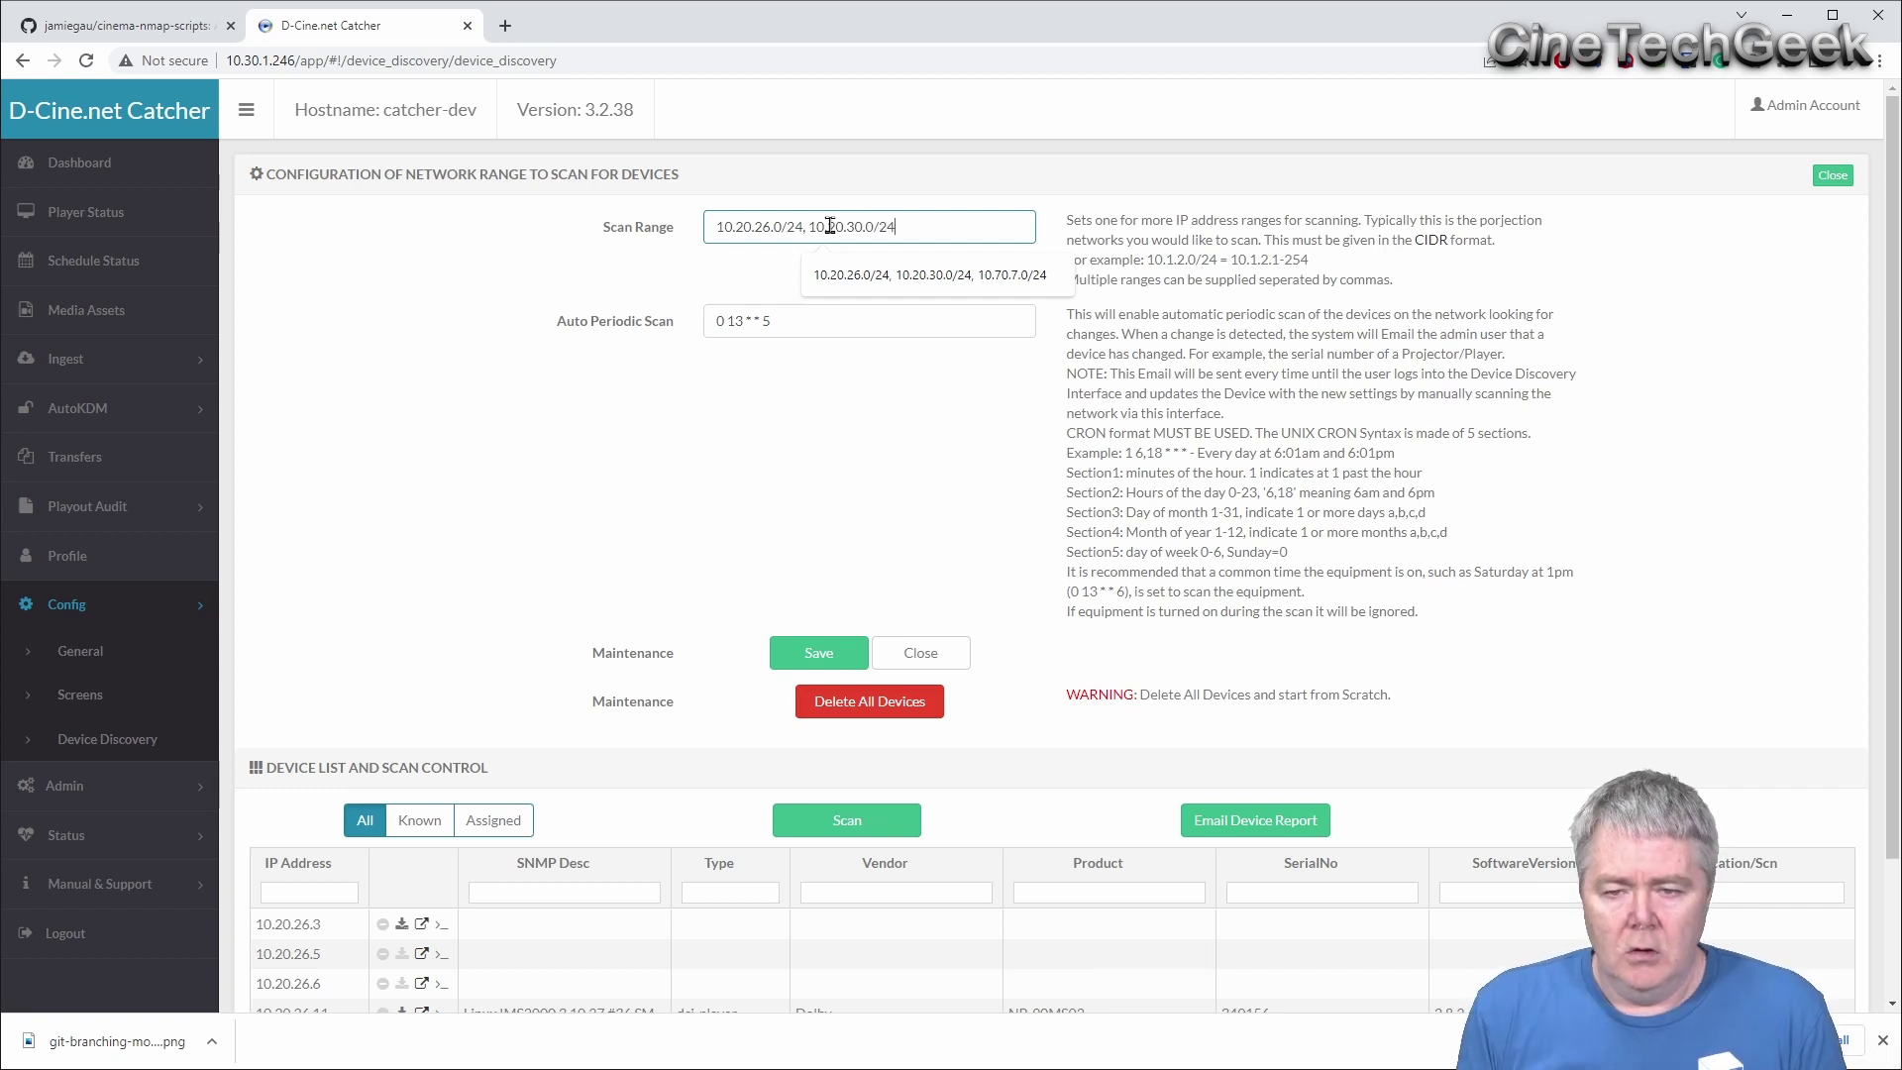
click(863, 361)
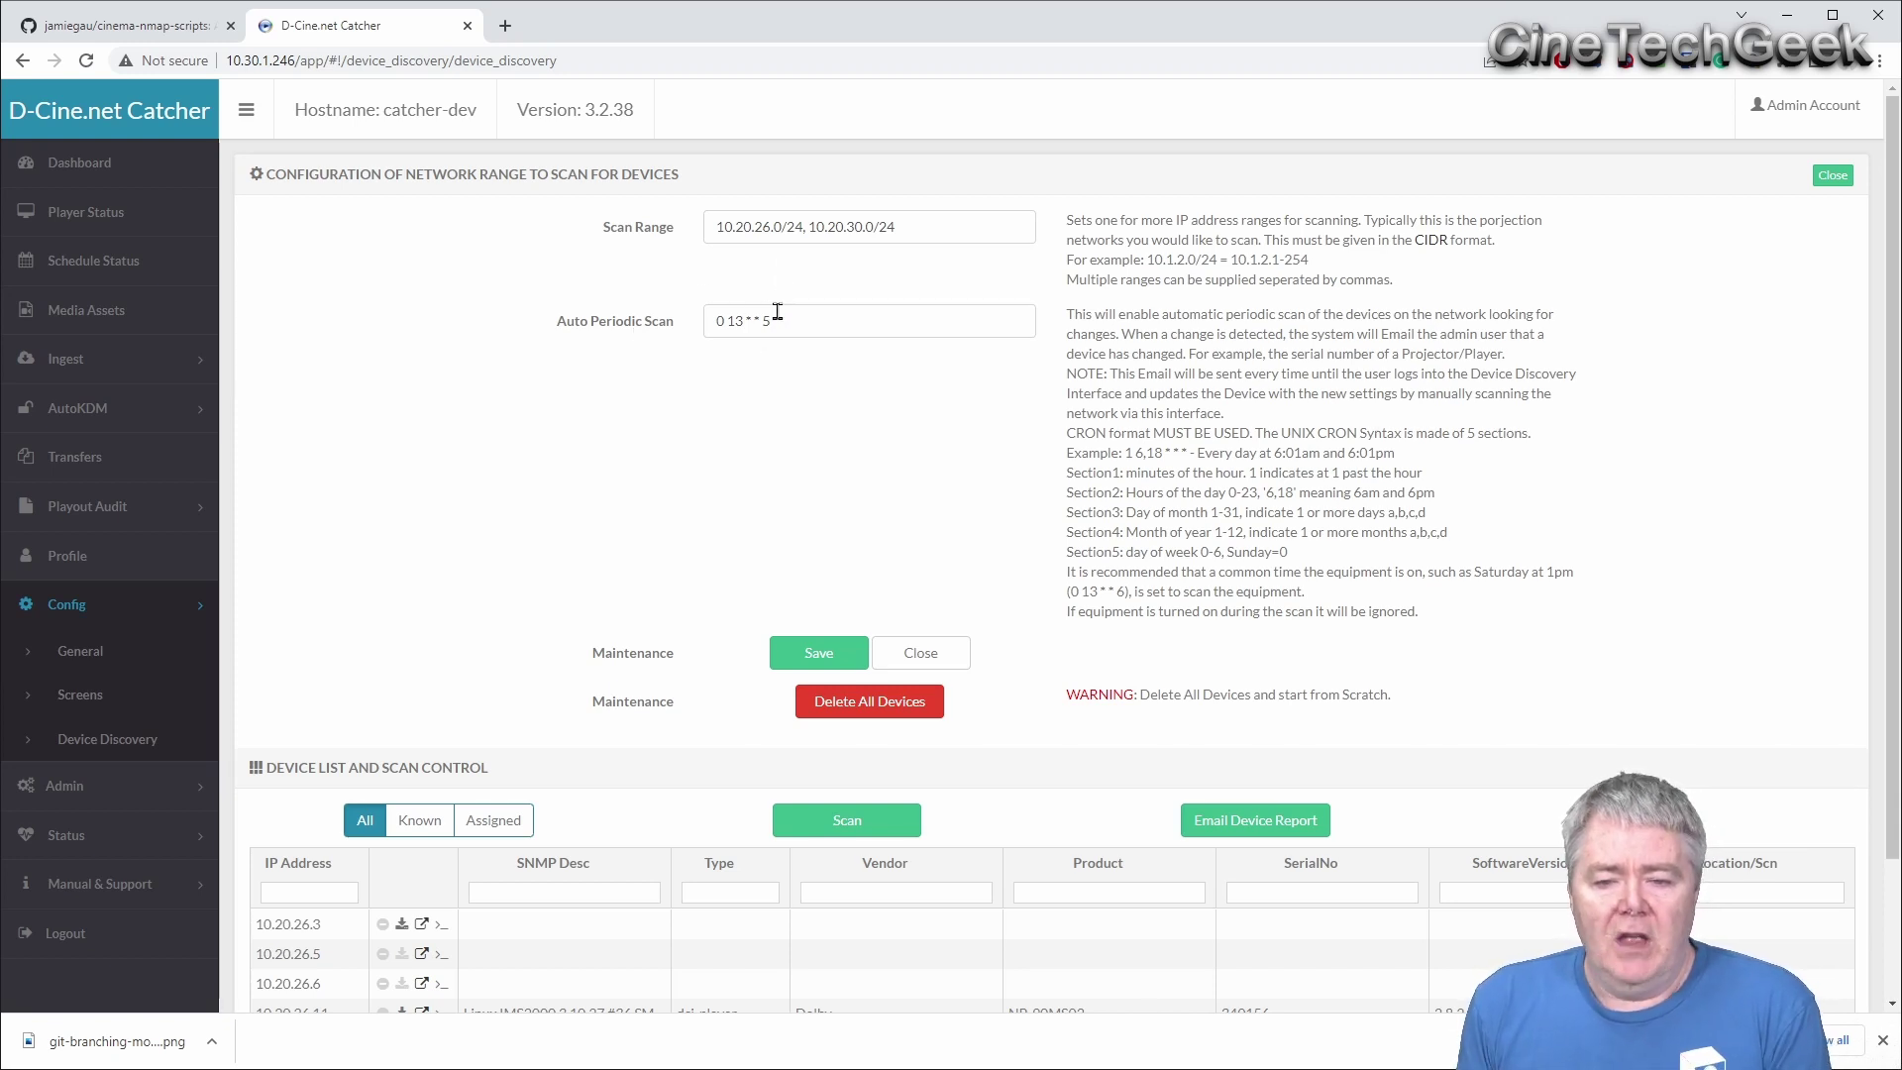
click(815, 653)
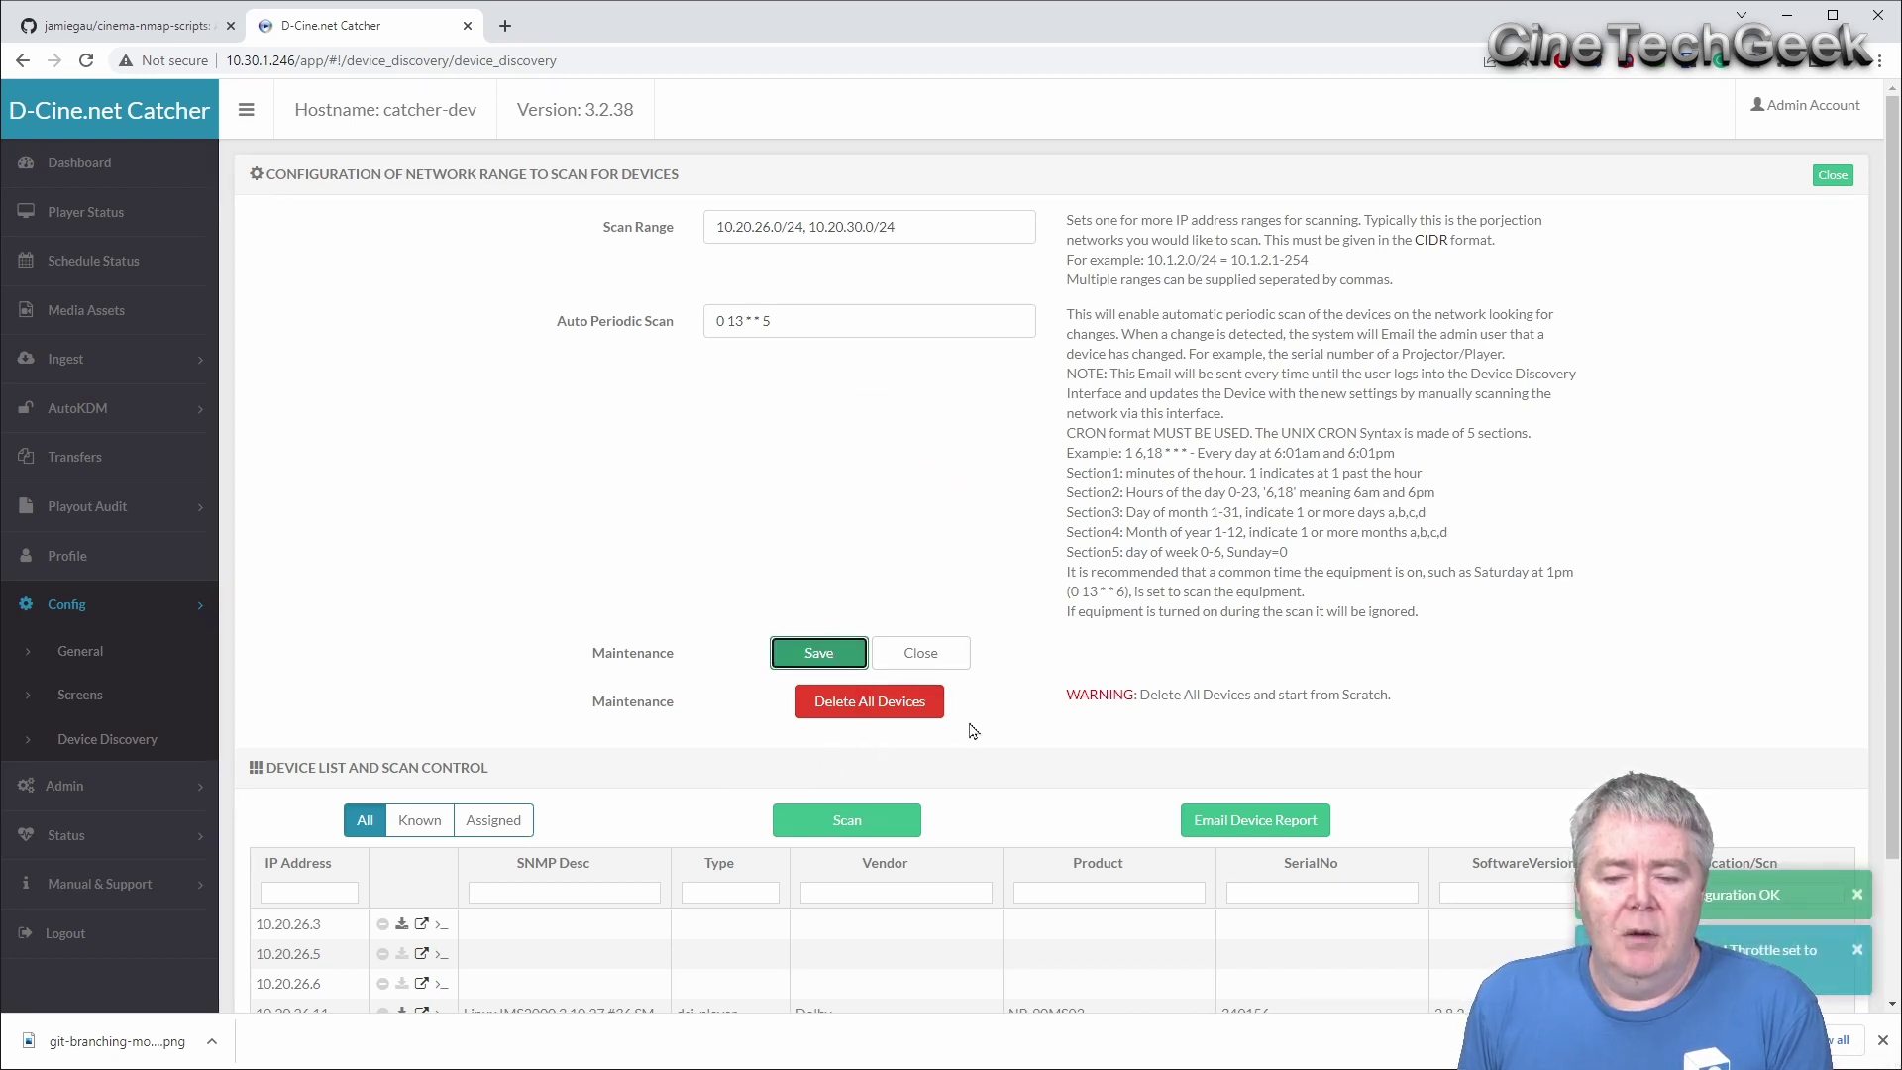
- Delete all devices from the discovery database, confirm the deletion, and close the scan range configuration
click(918, 705)
click(982, 232)
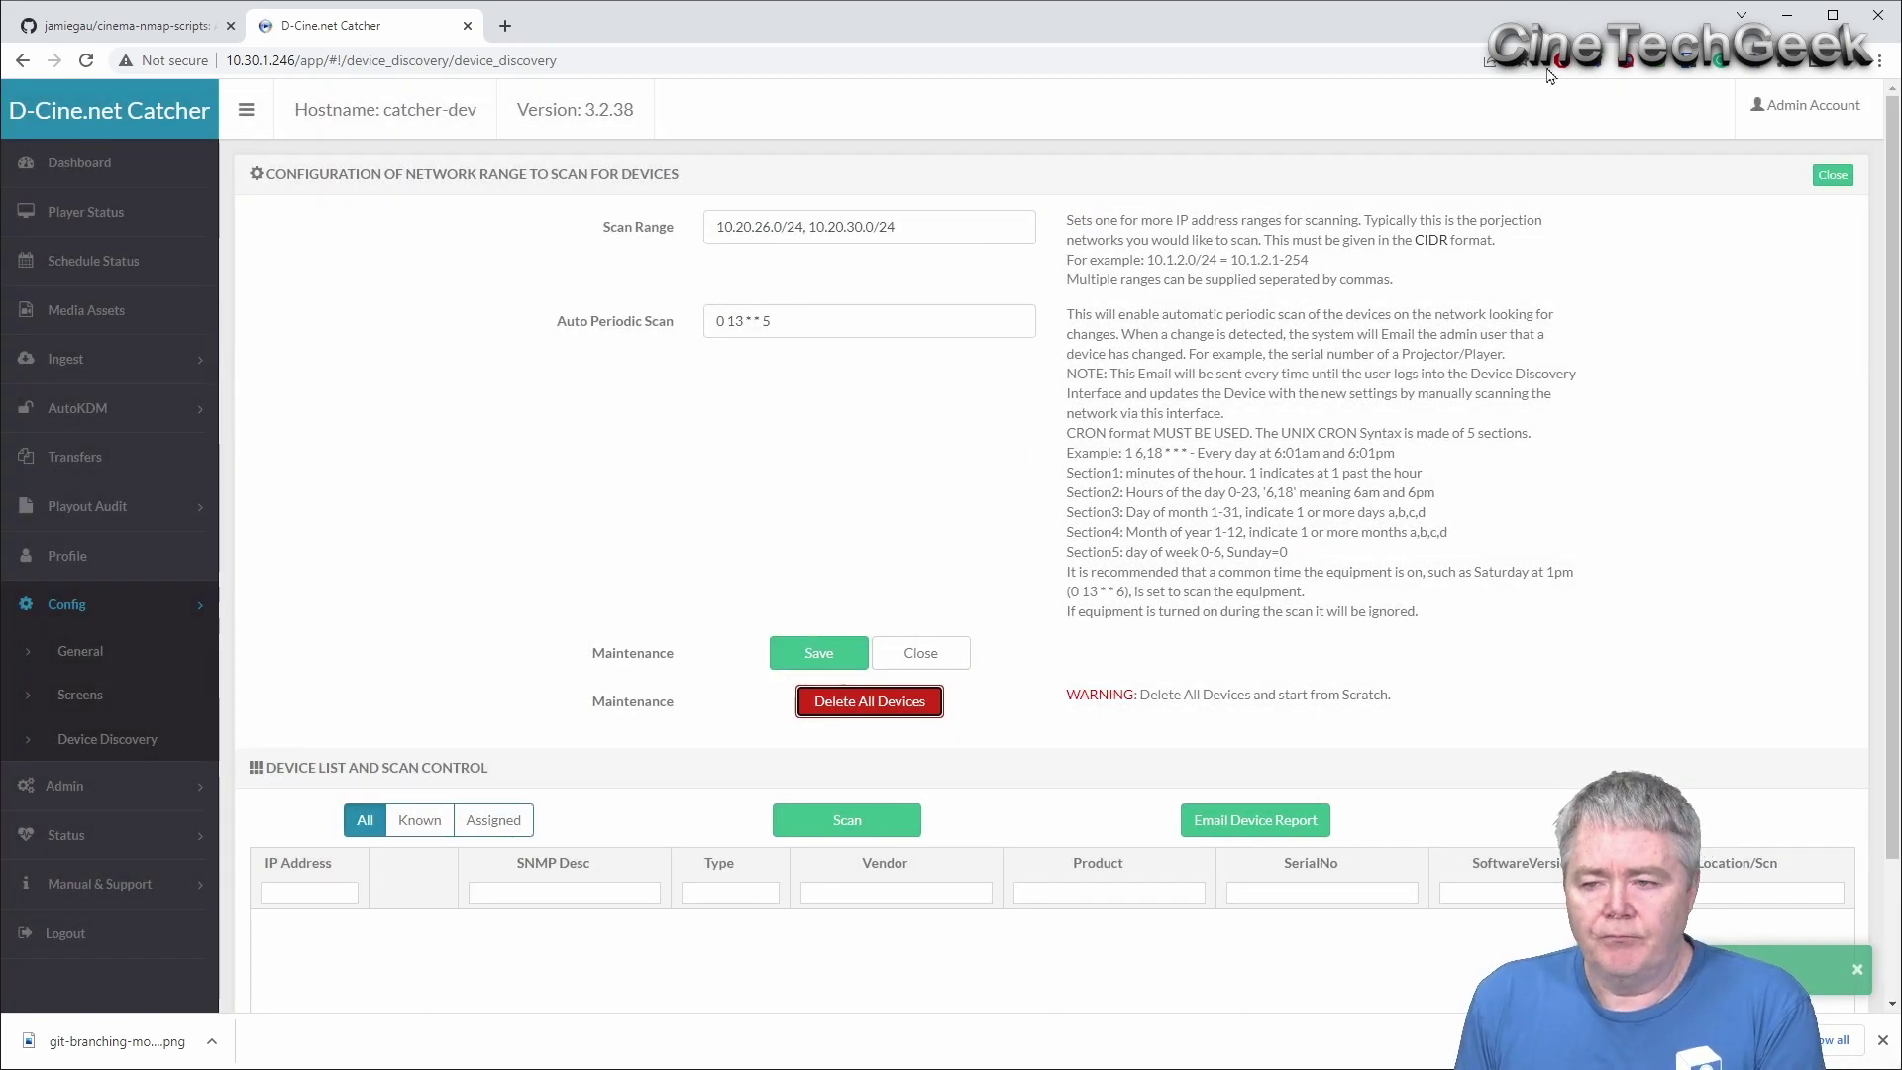
click(1828, 179)
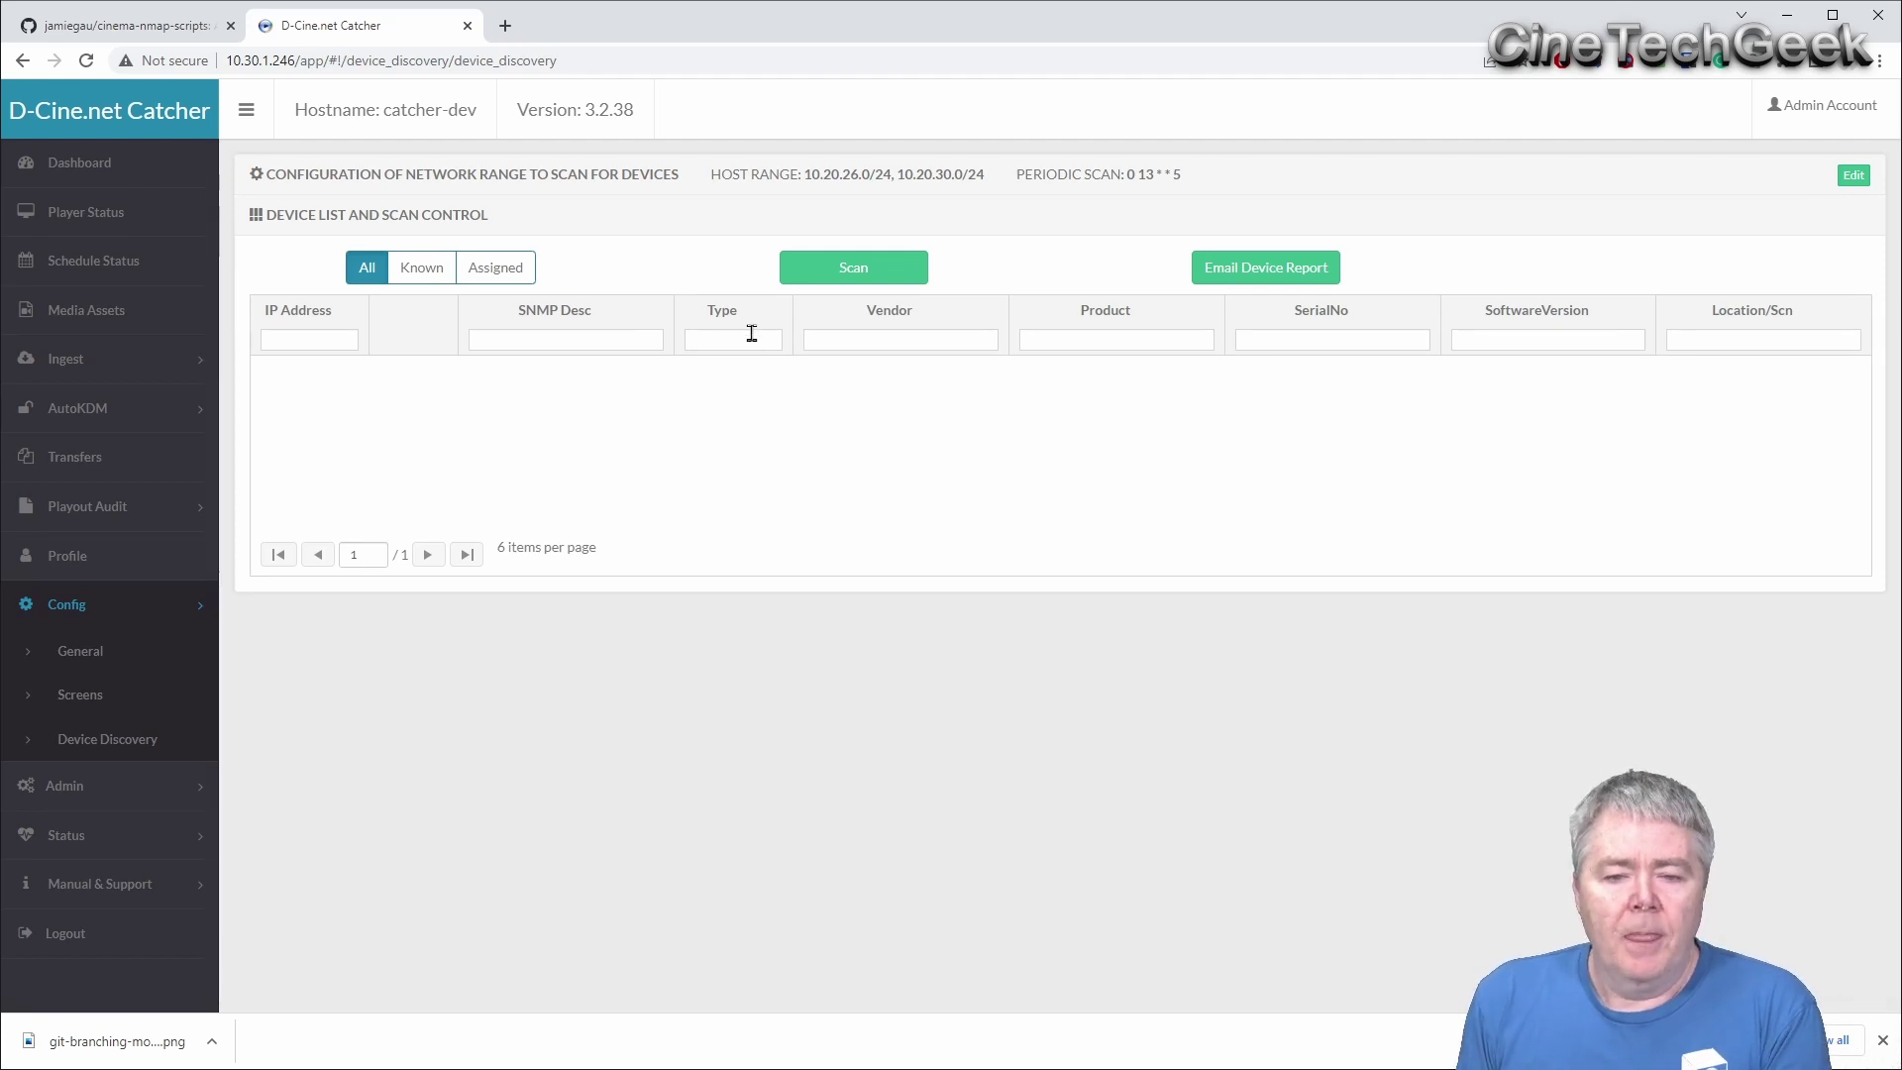
- Run a Full Scan and Update of the configured ranges and page through the complete device list
click(852, 269)
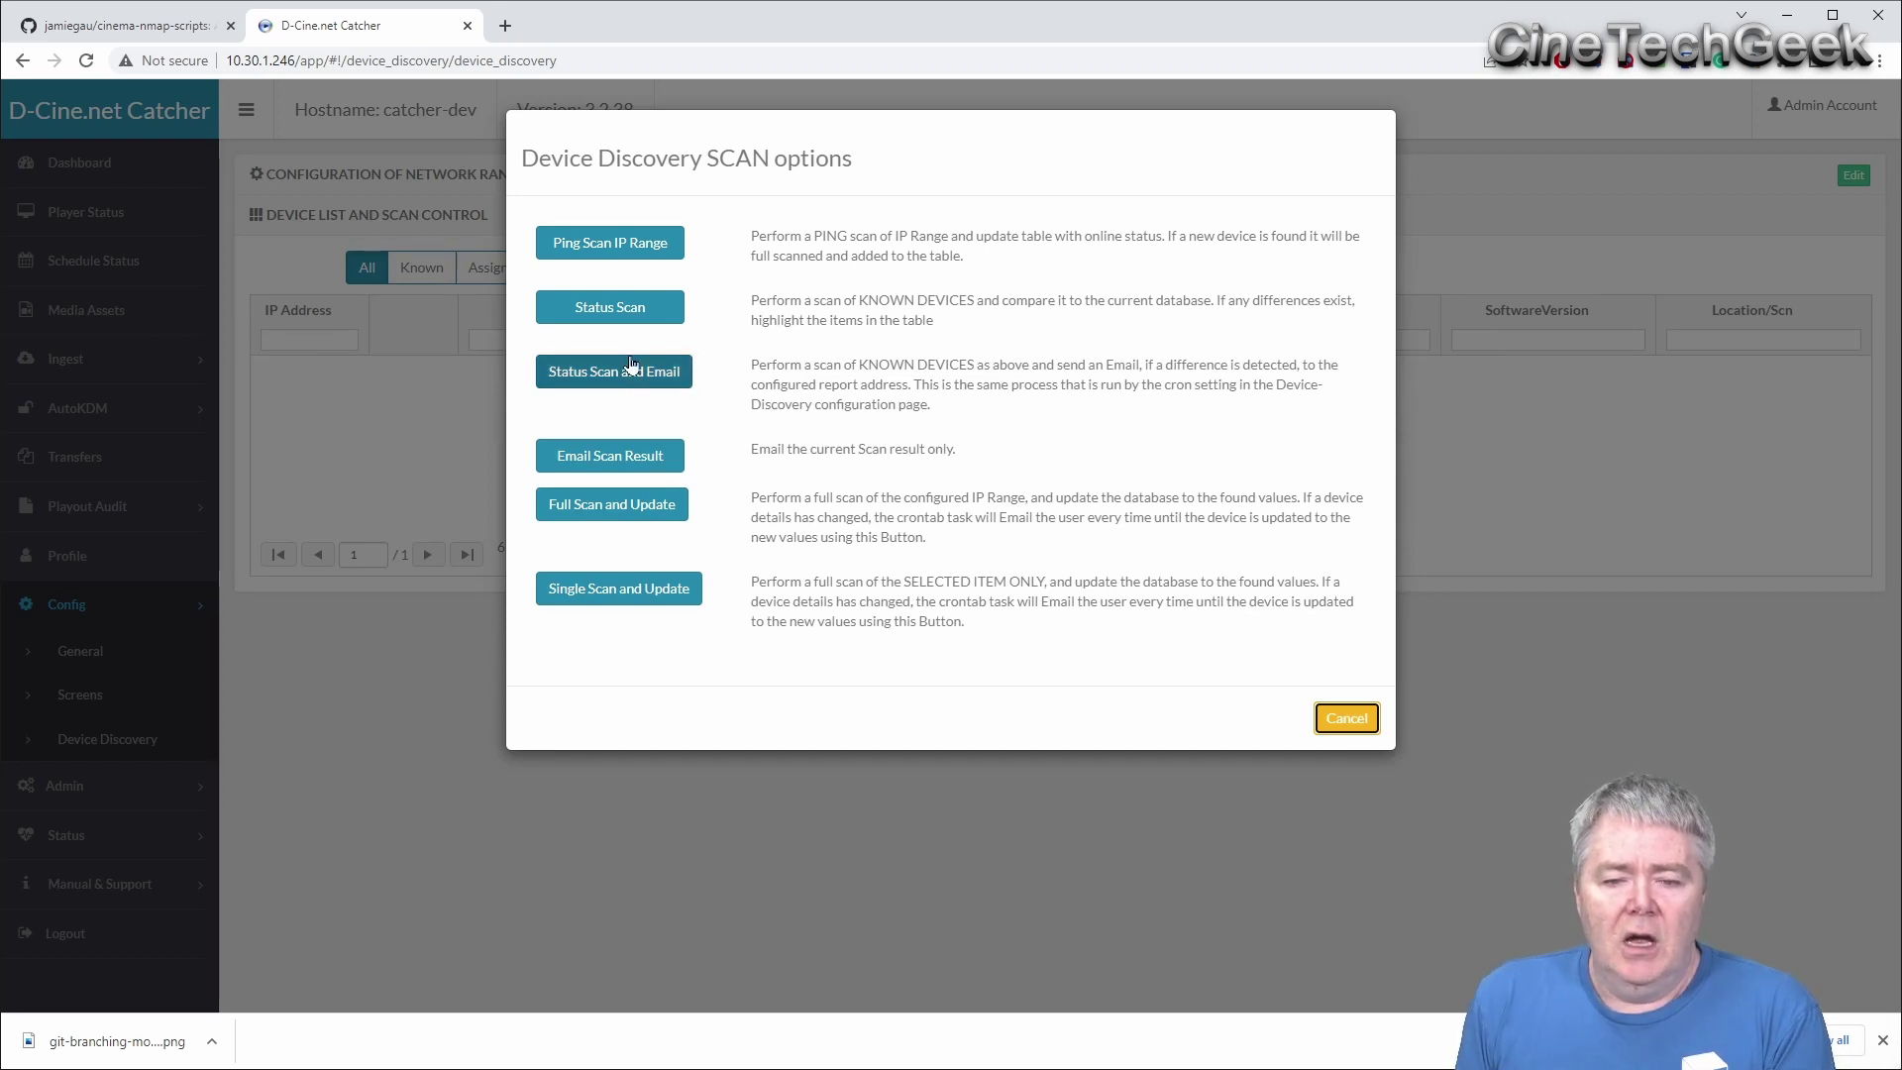
click(656, 513)
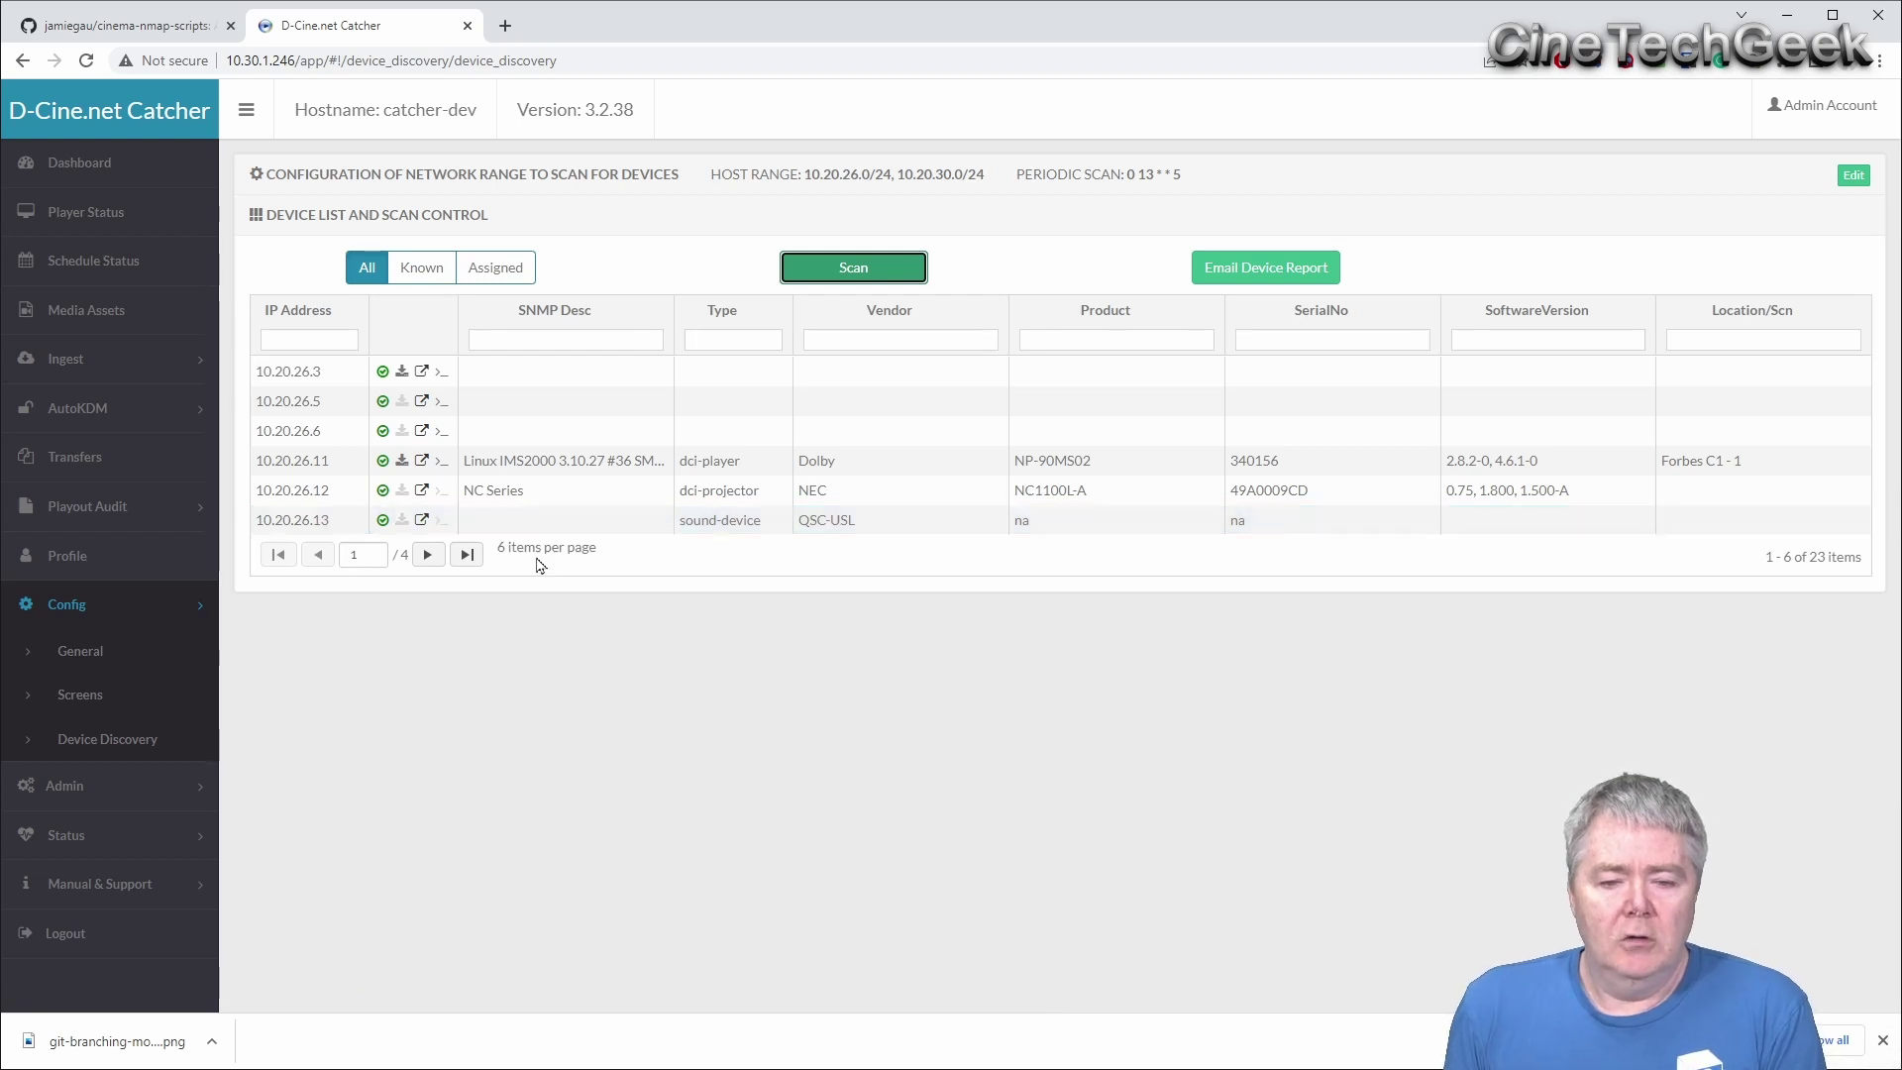
click(427, 554)
click(427, 554)
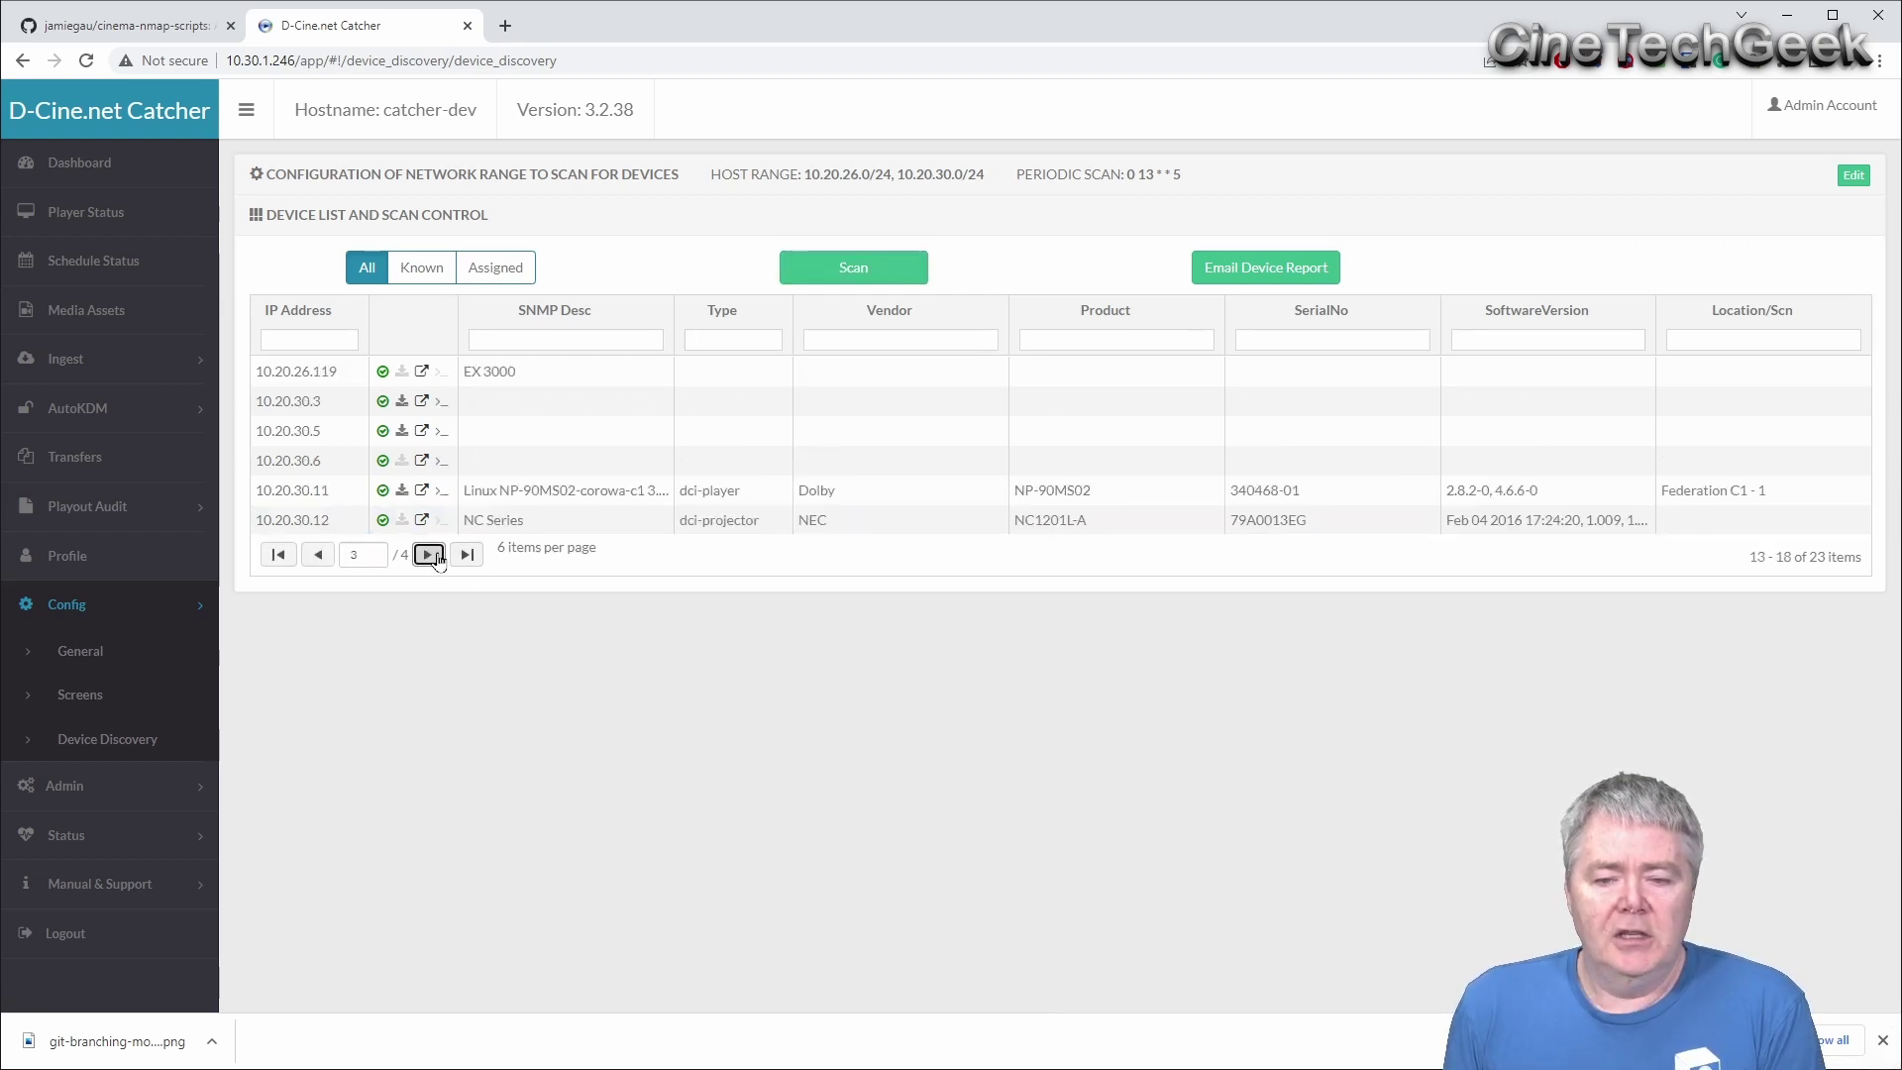
click(427, 554)
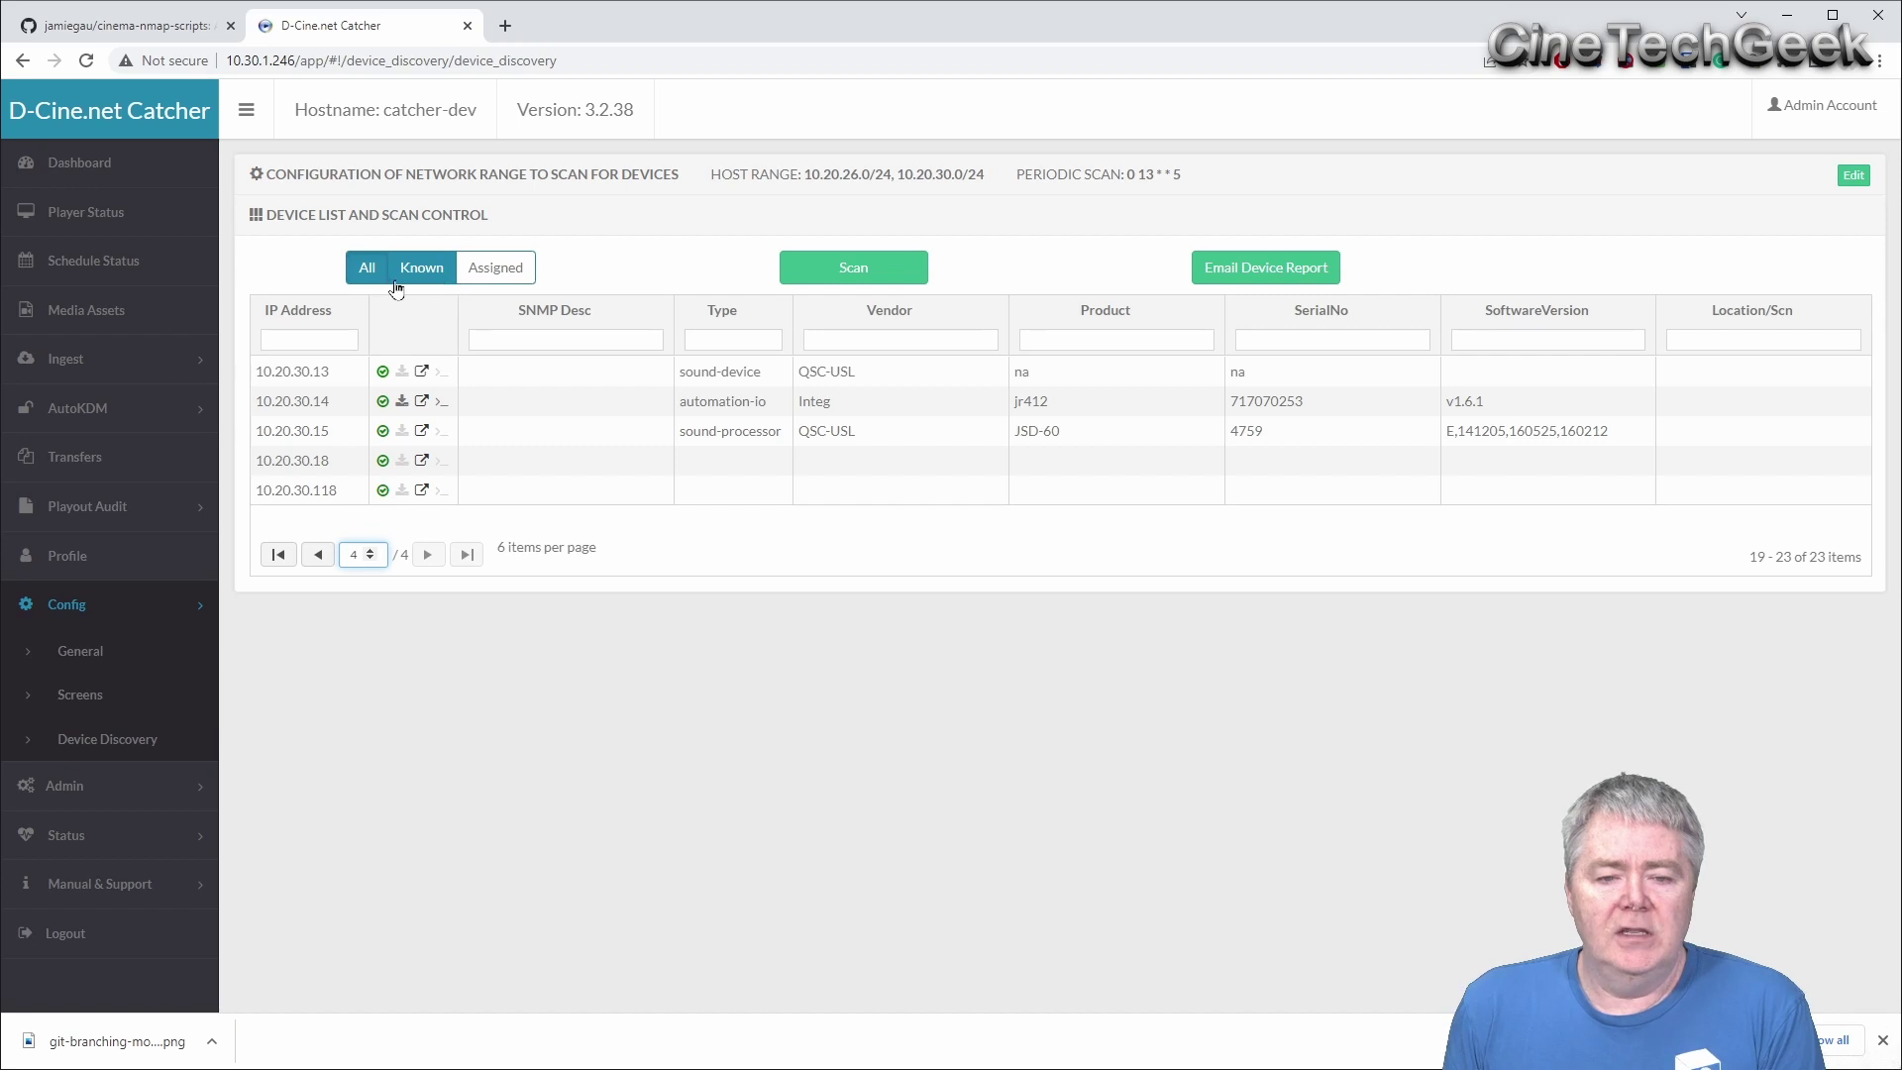
click(367, 268)
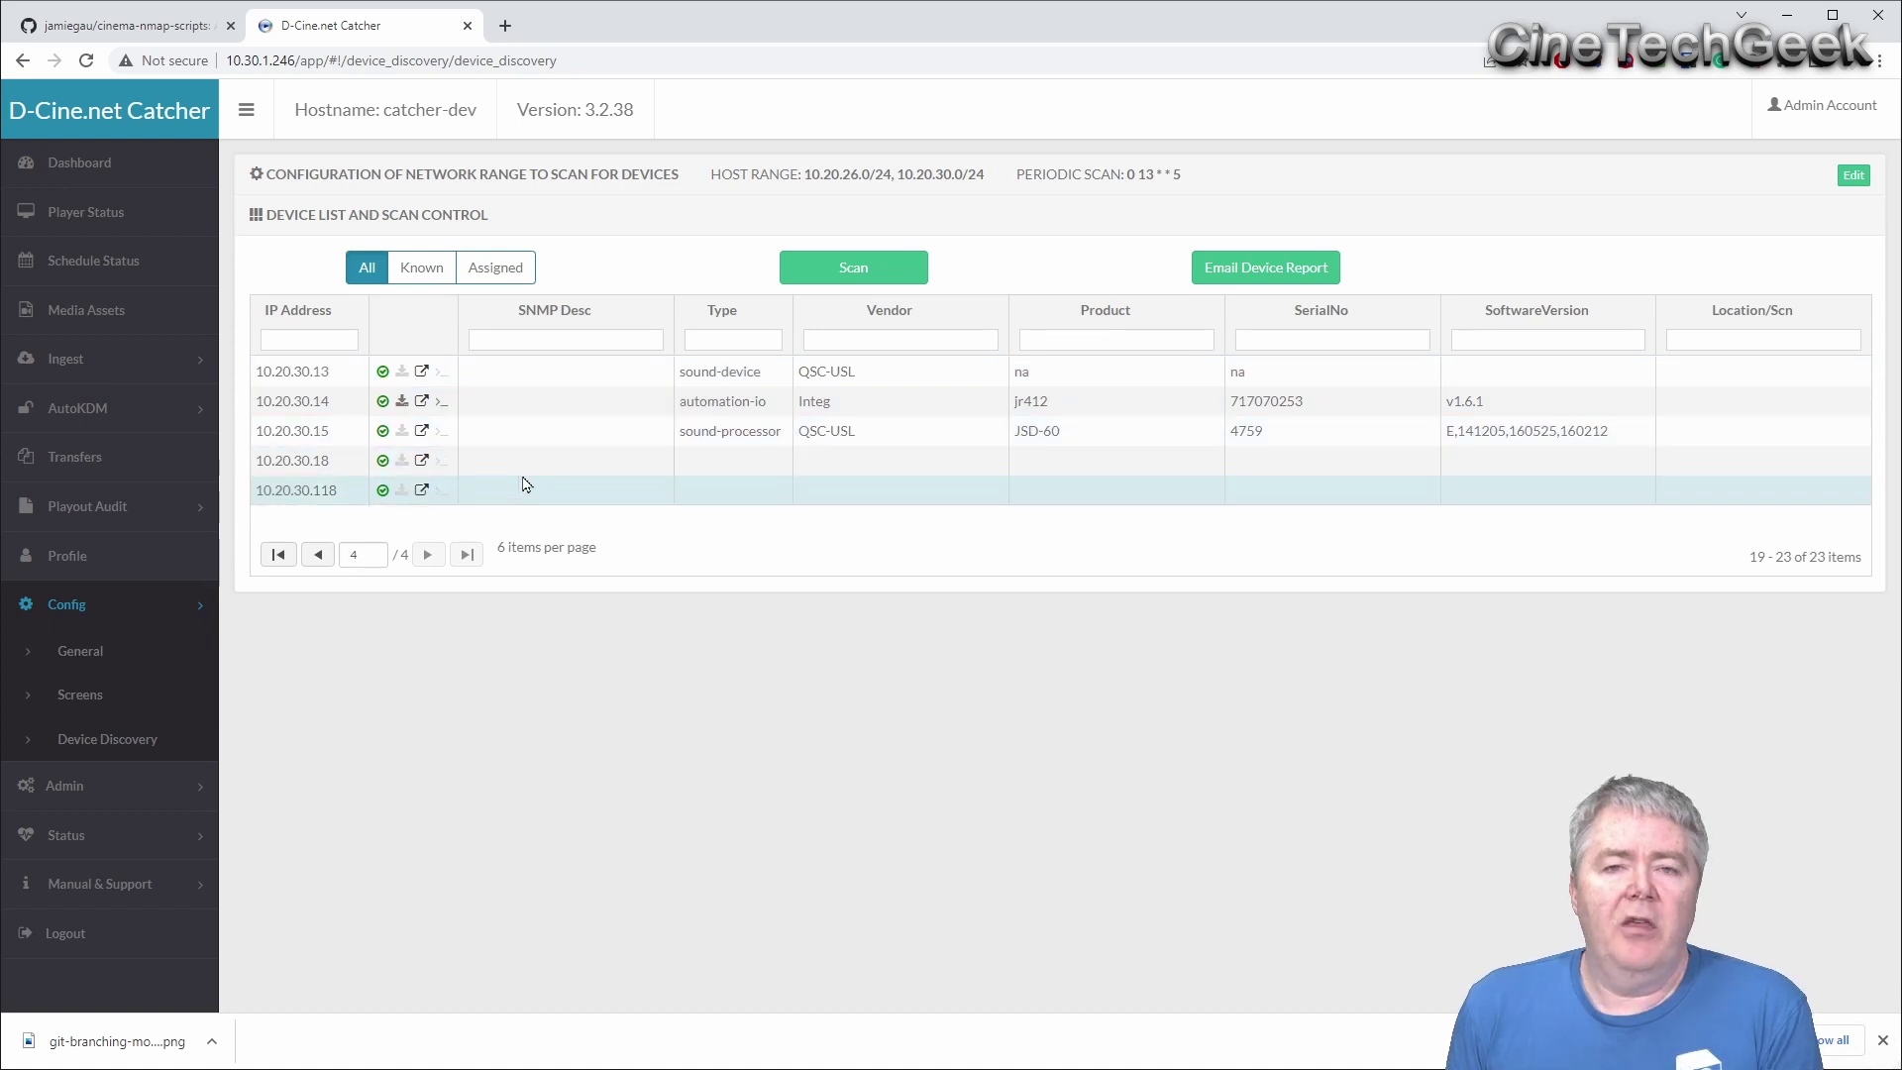
click(321, 557)
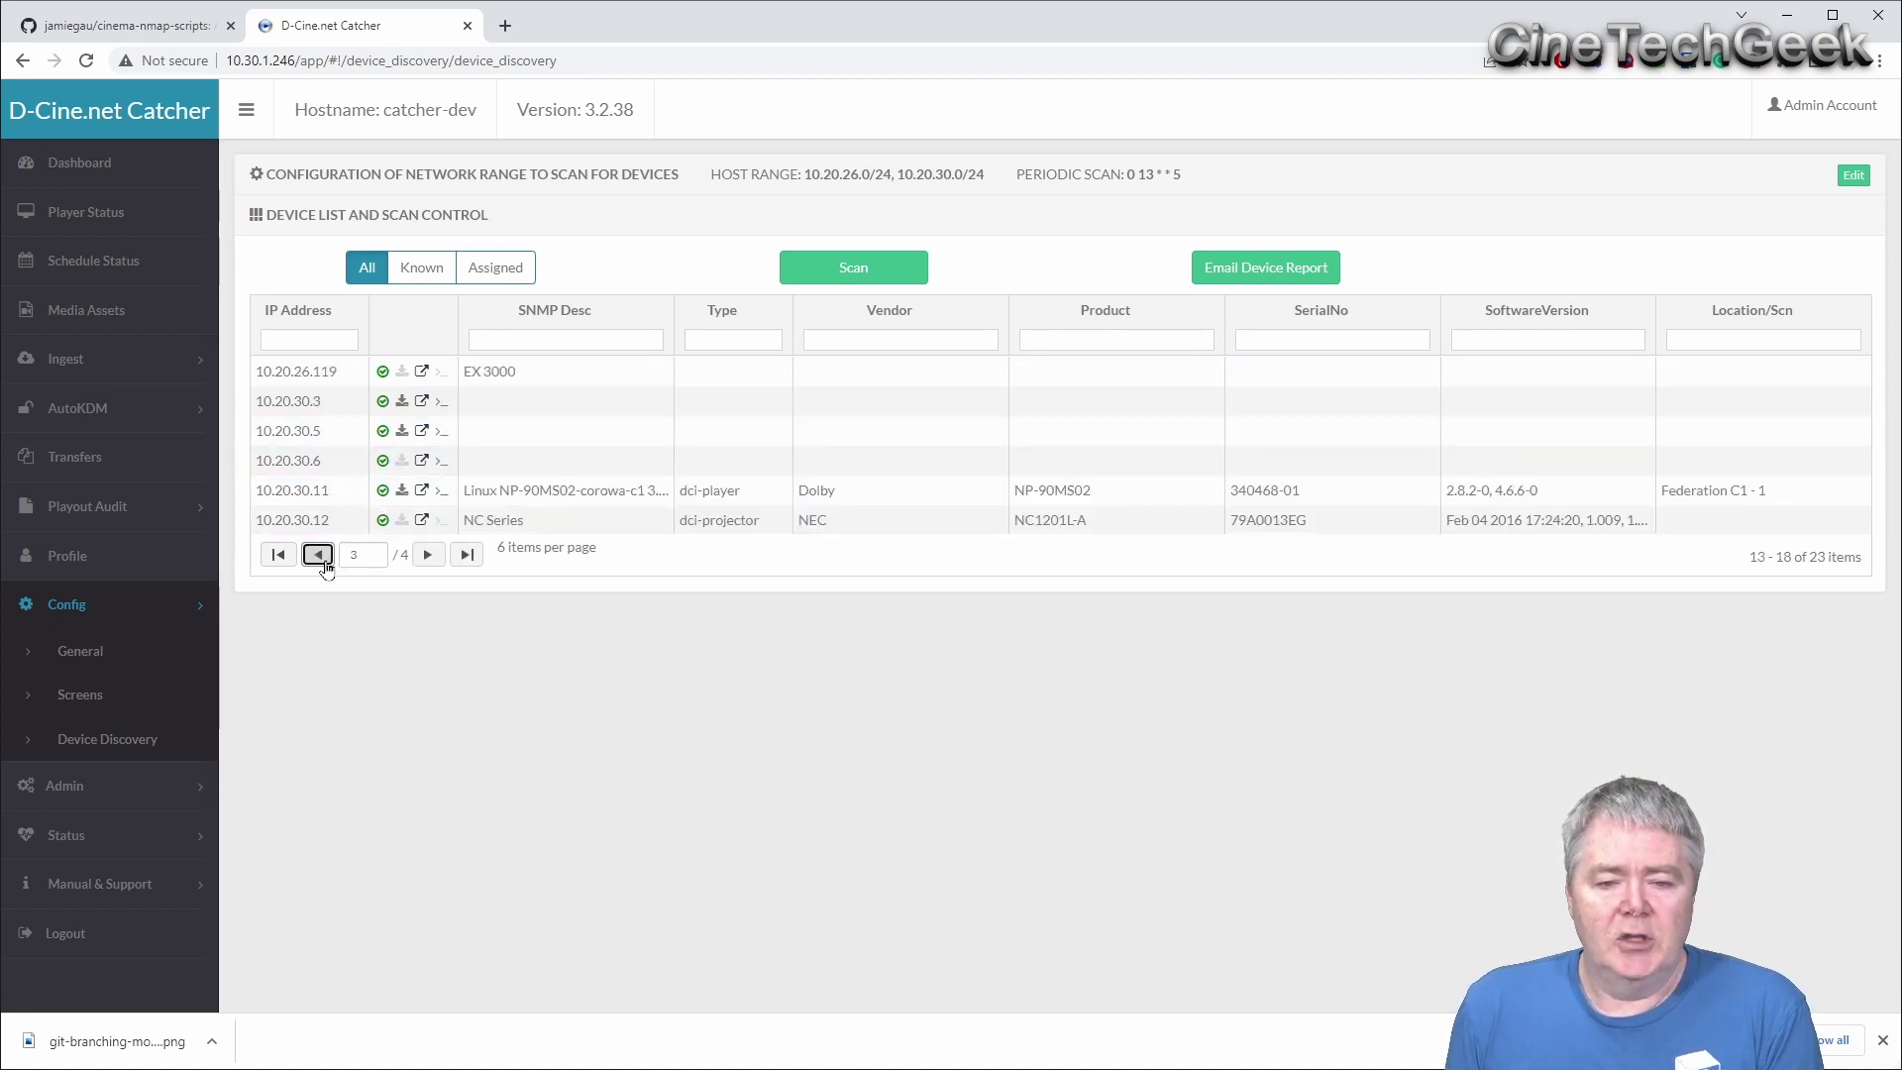
click(320, 557)
- Review only the known devices in the device list, and view the configured screens for status monitoring
click(421, 267)
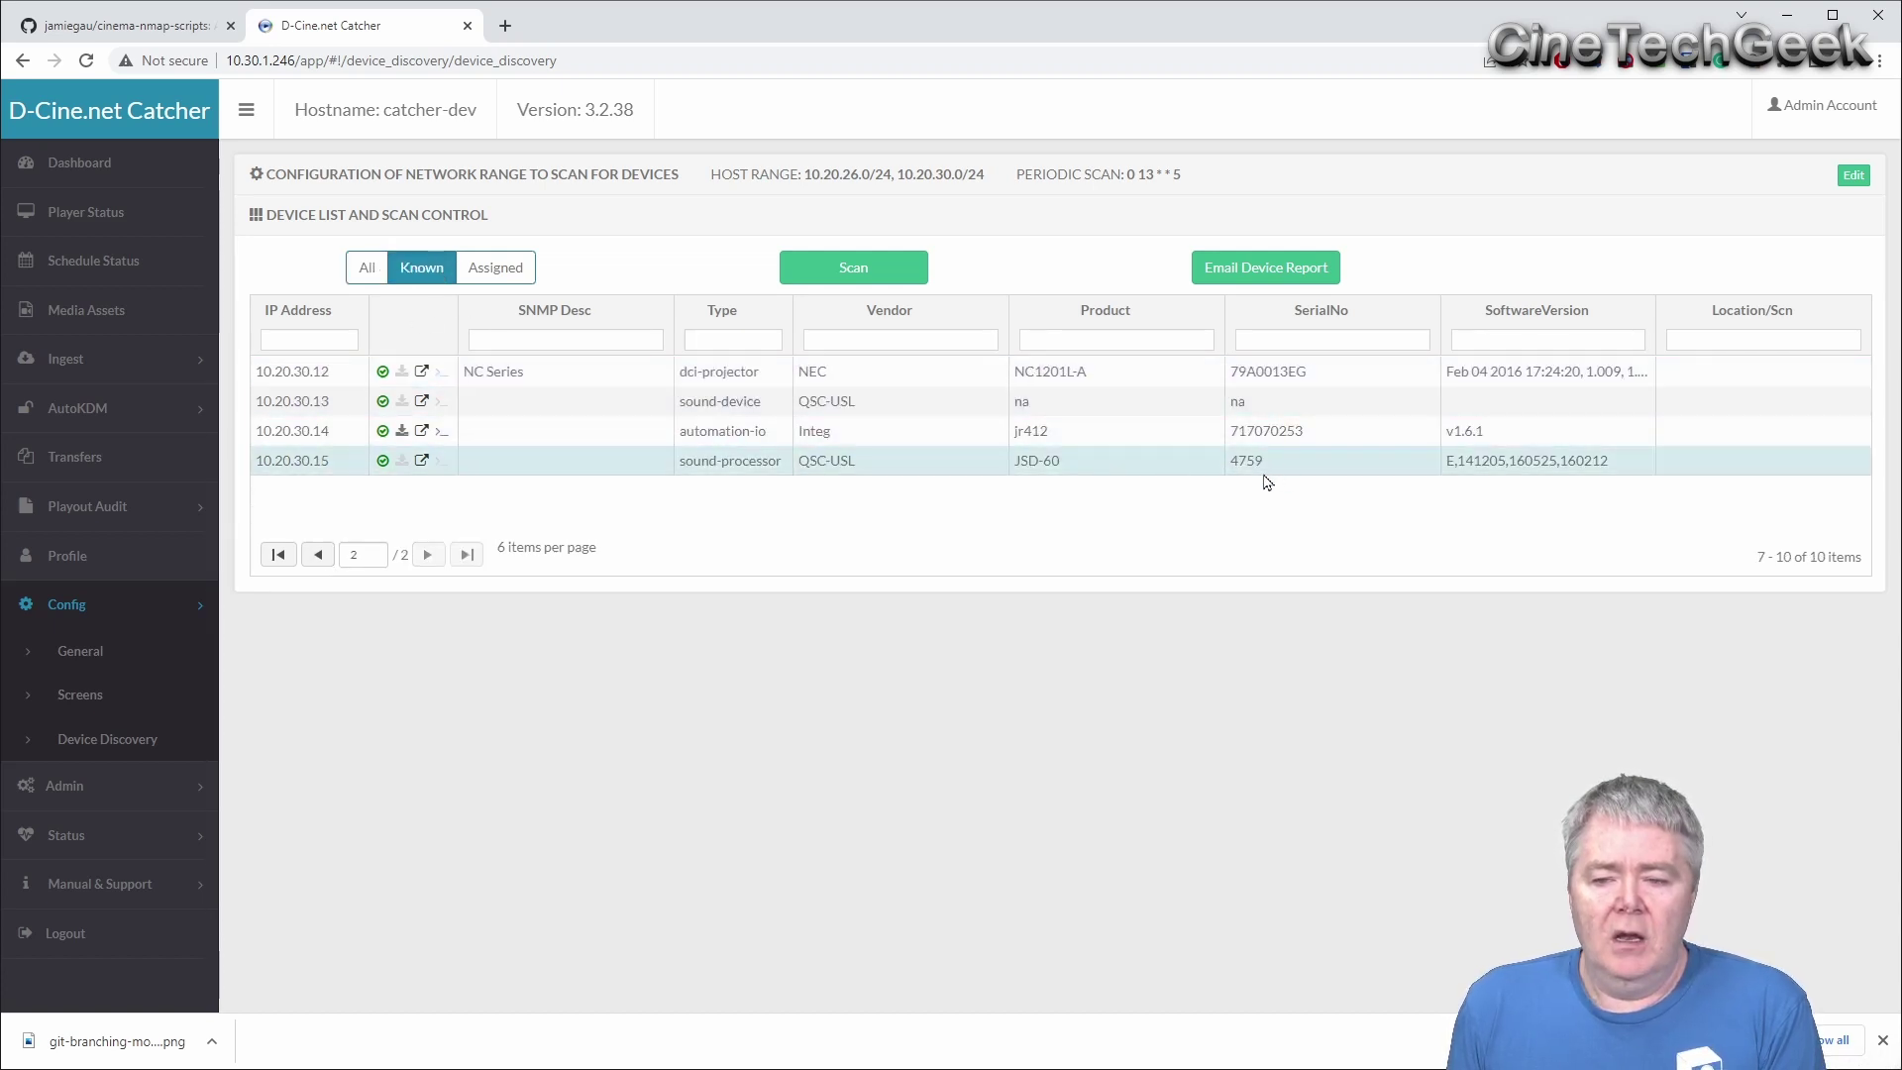
click(318, 553)
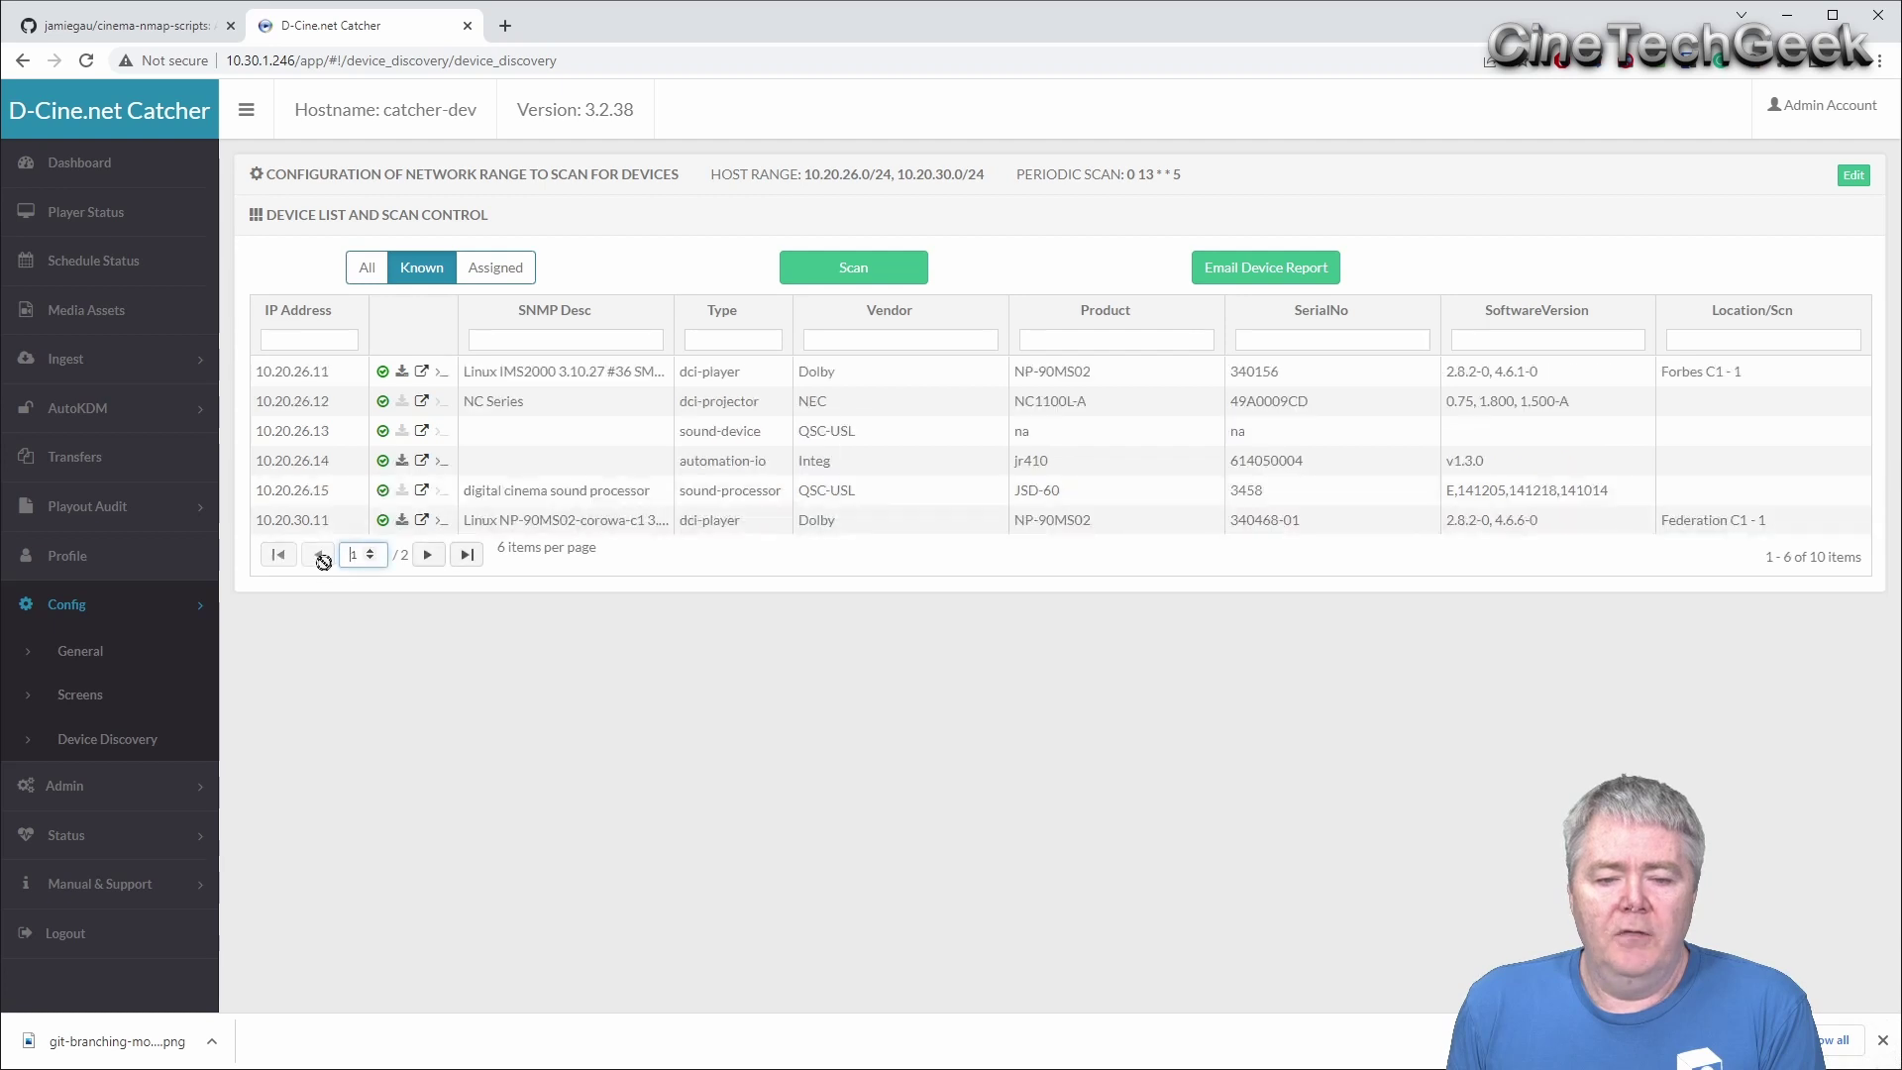
click(1288, 398)
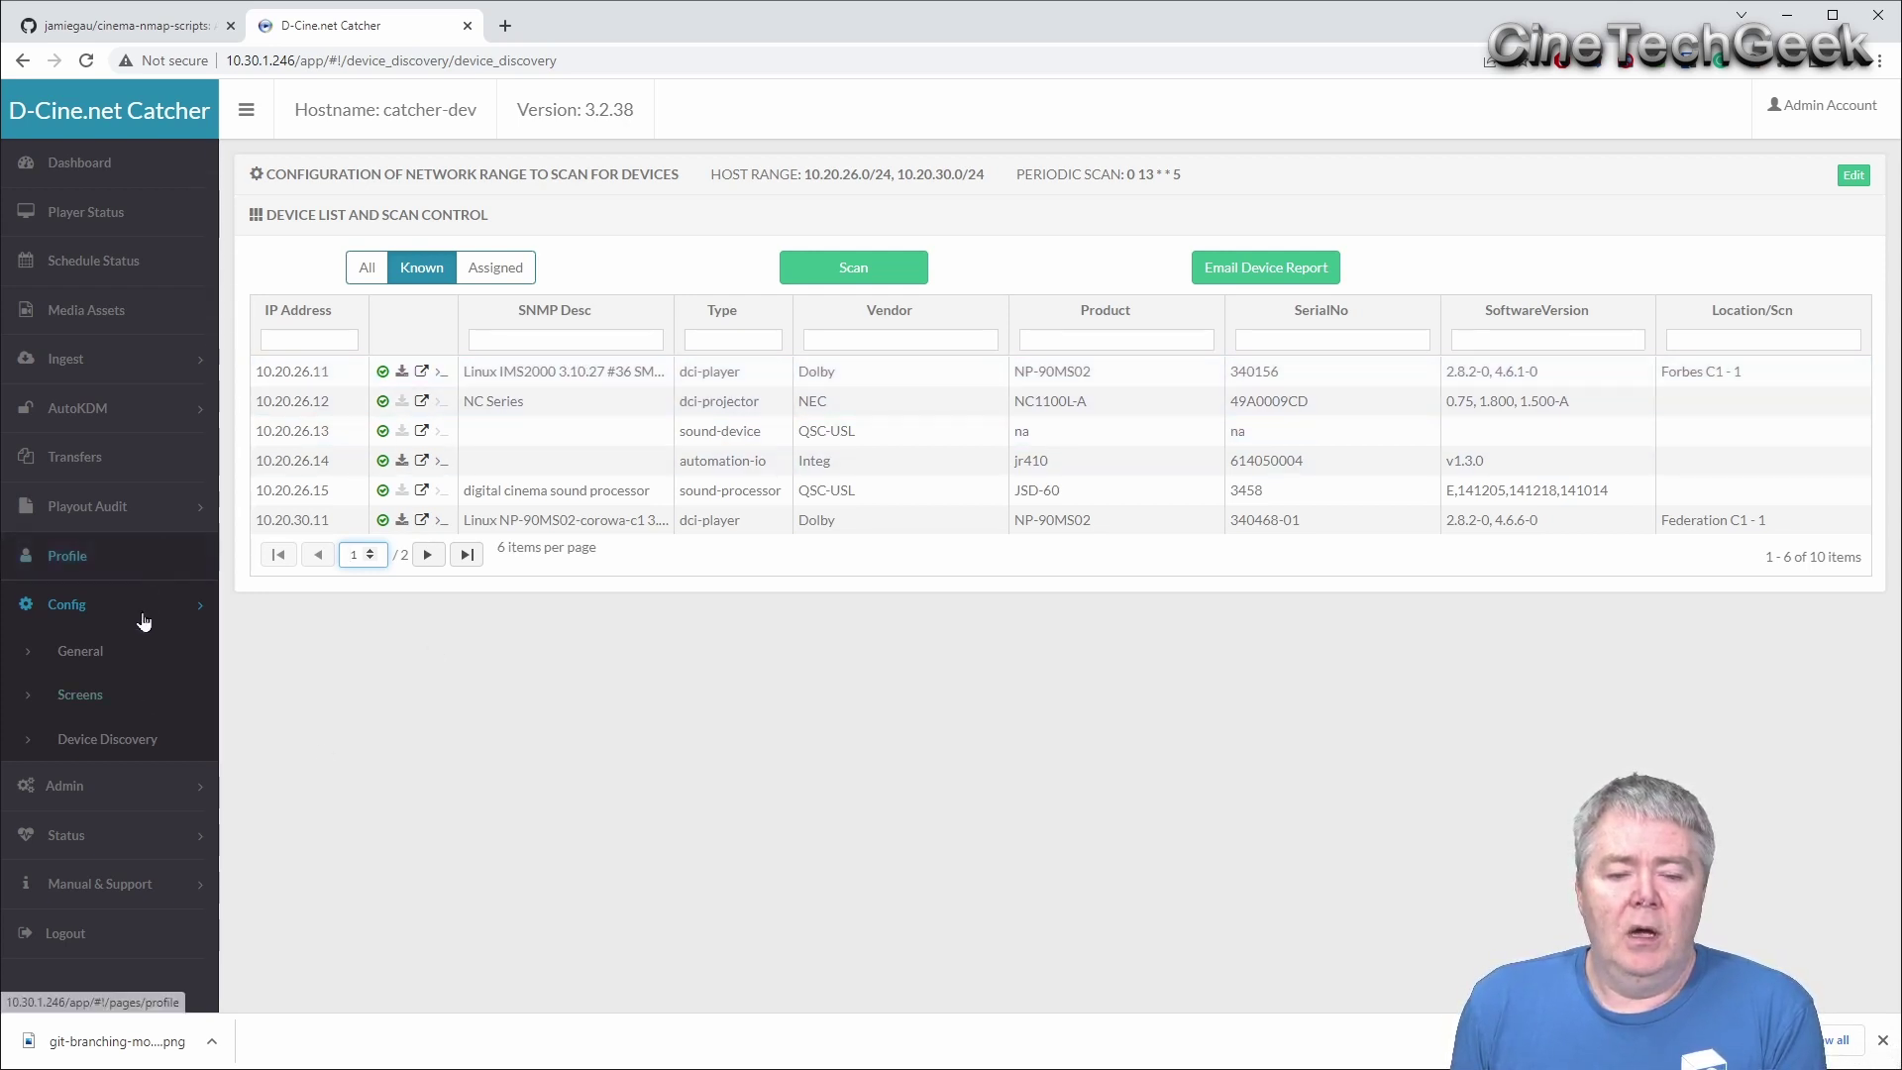
click(115, 701)
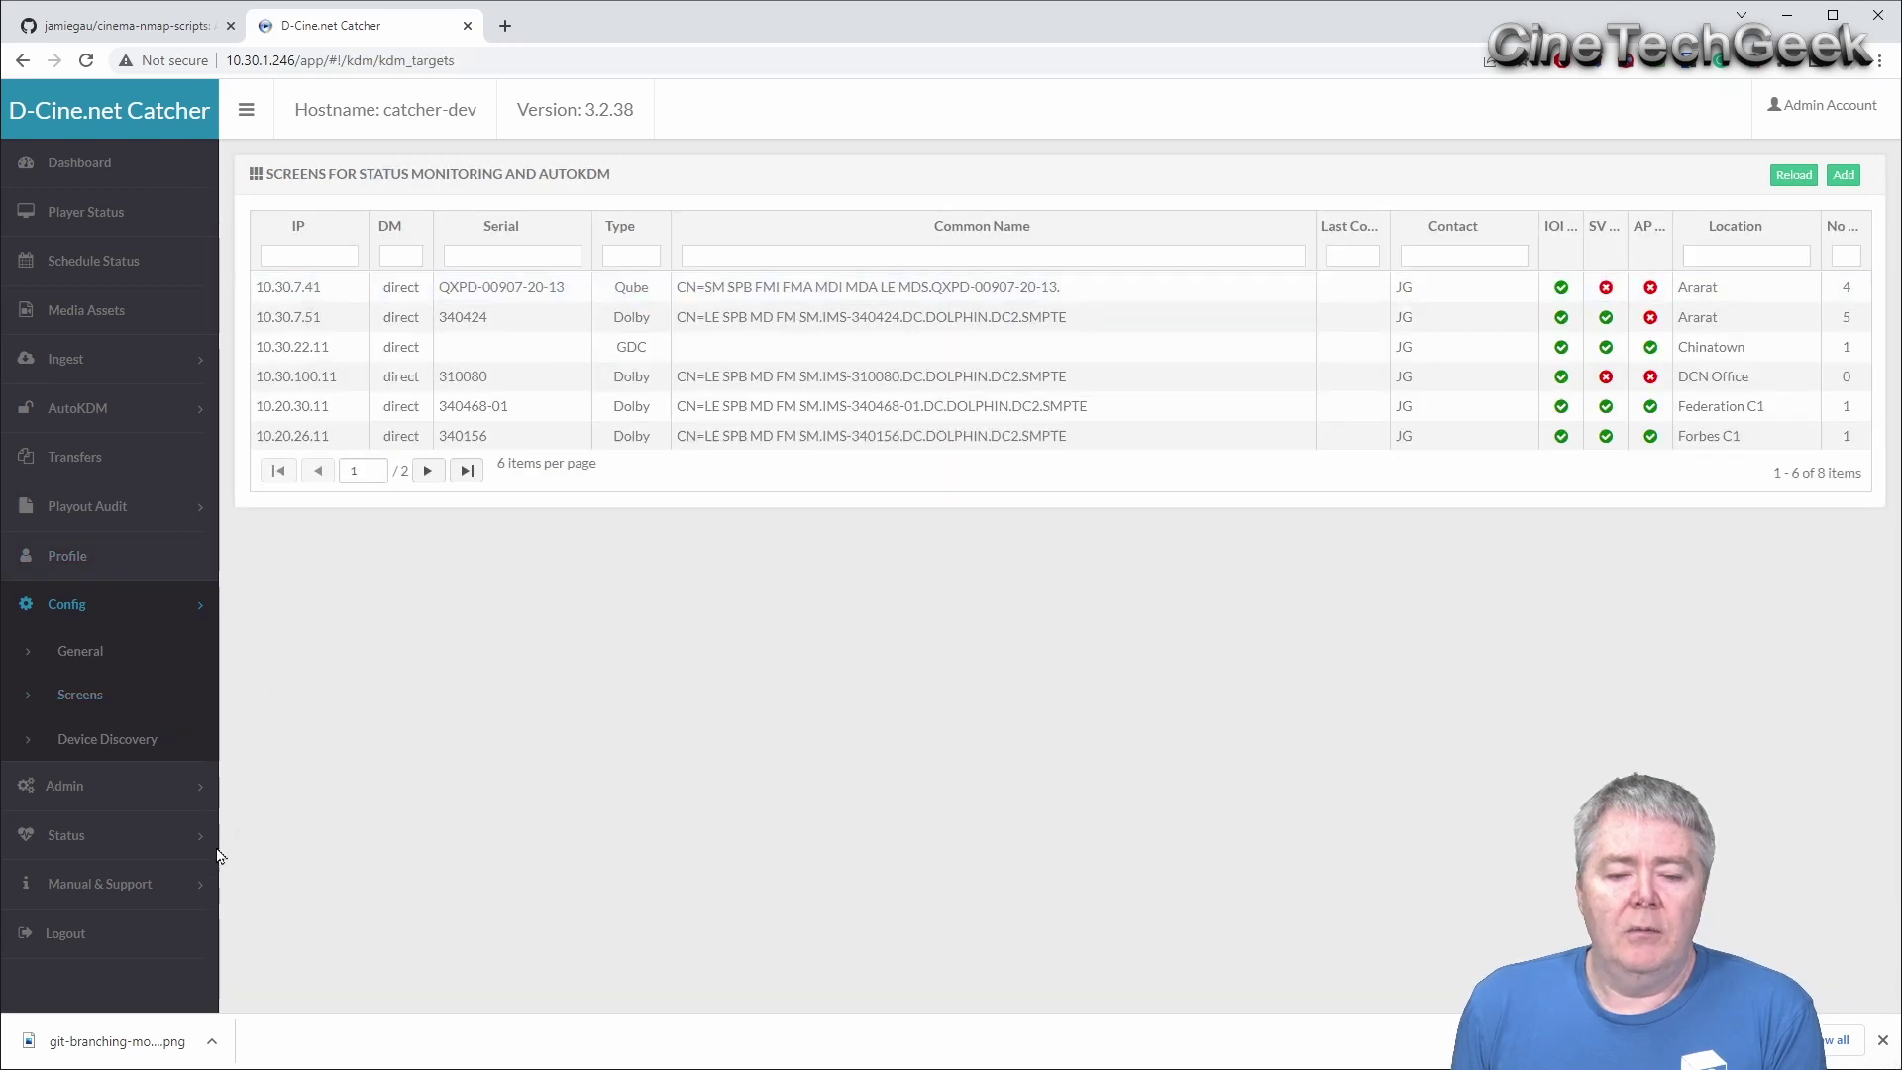
- Return to Device Discovery and assign the NEC projector at 10.20.26.12 to the Forbes C1 screen
click(151, 741)
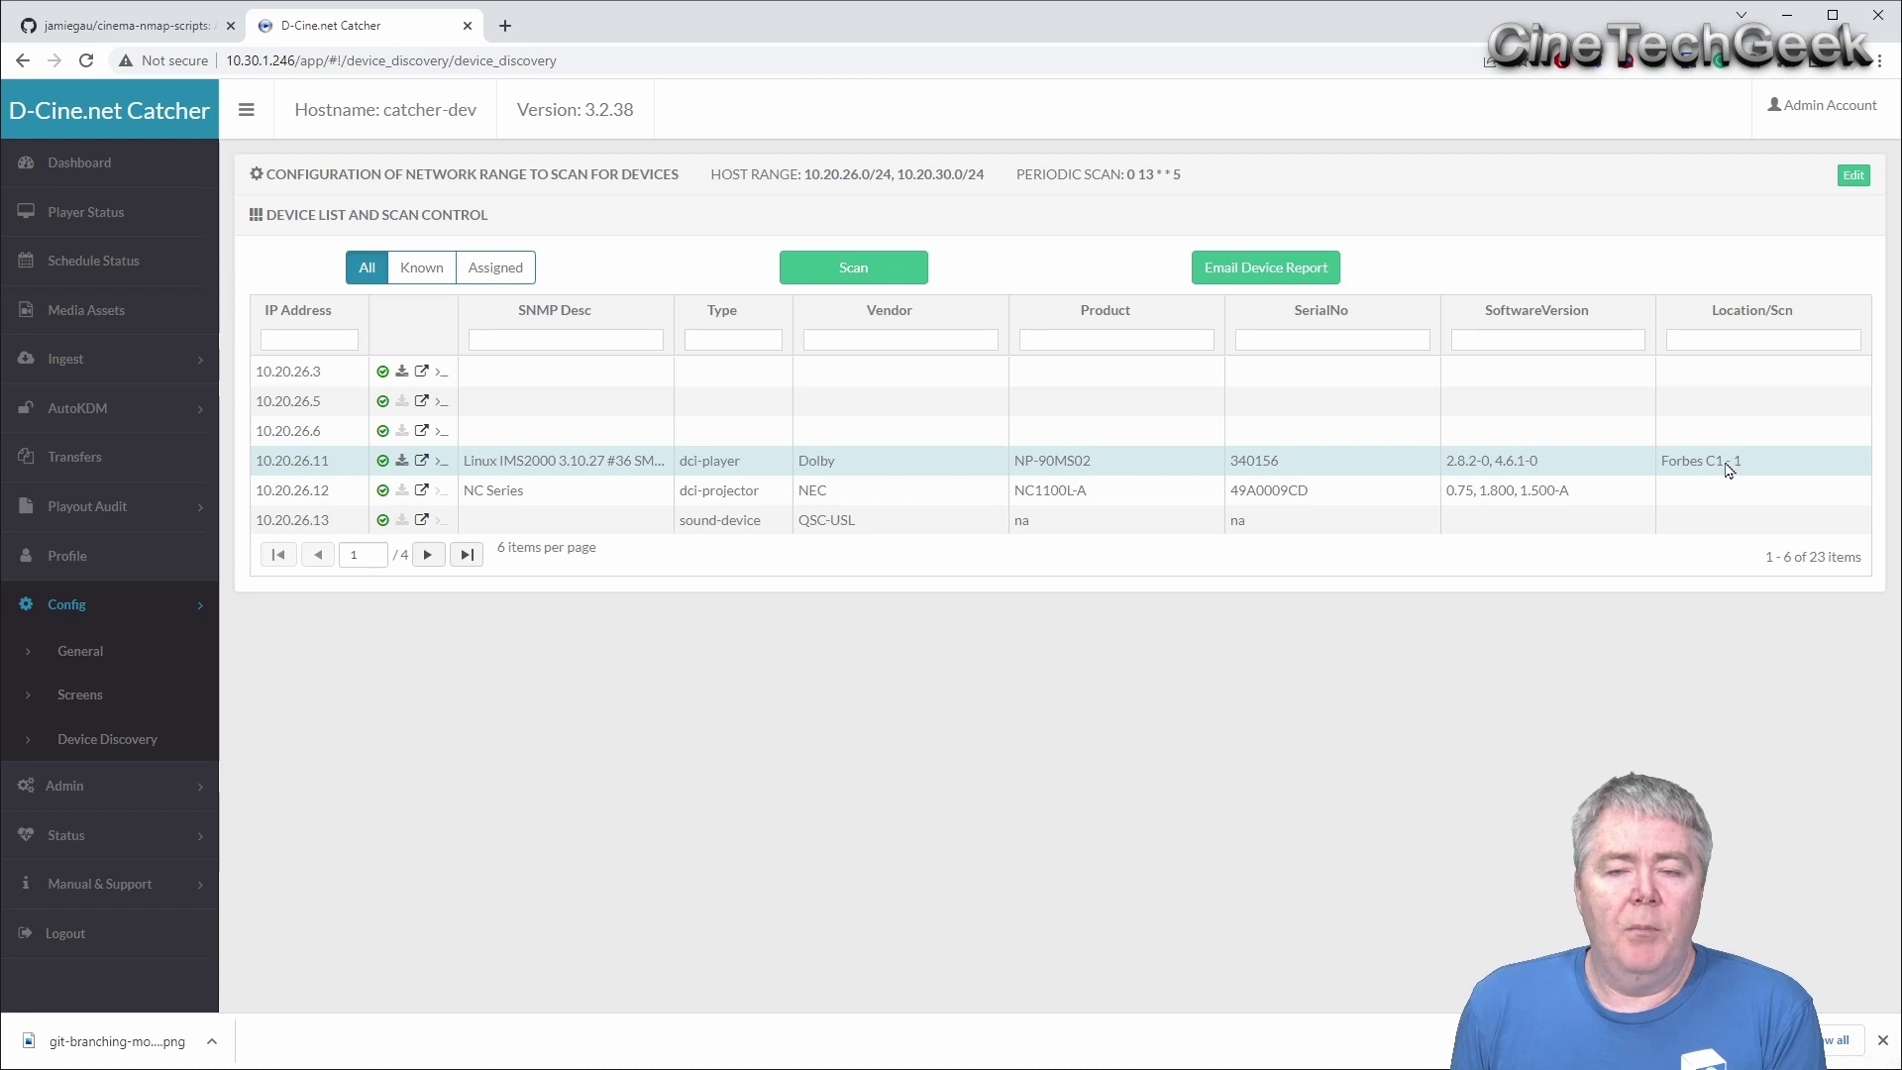
click(694, 492)
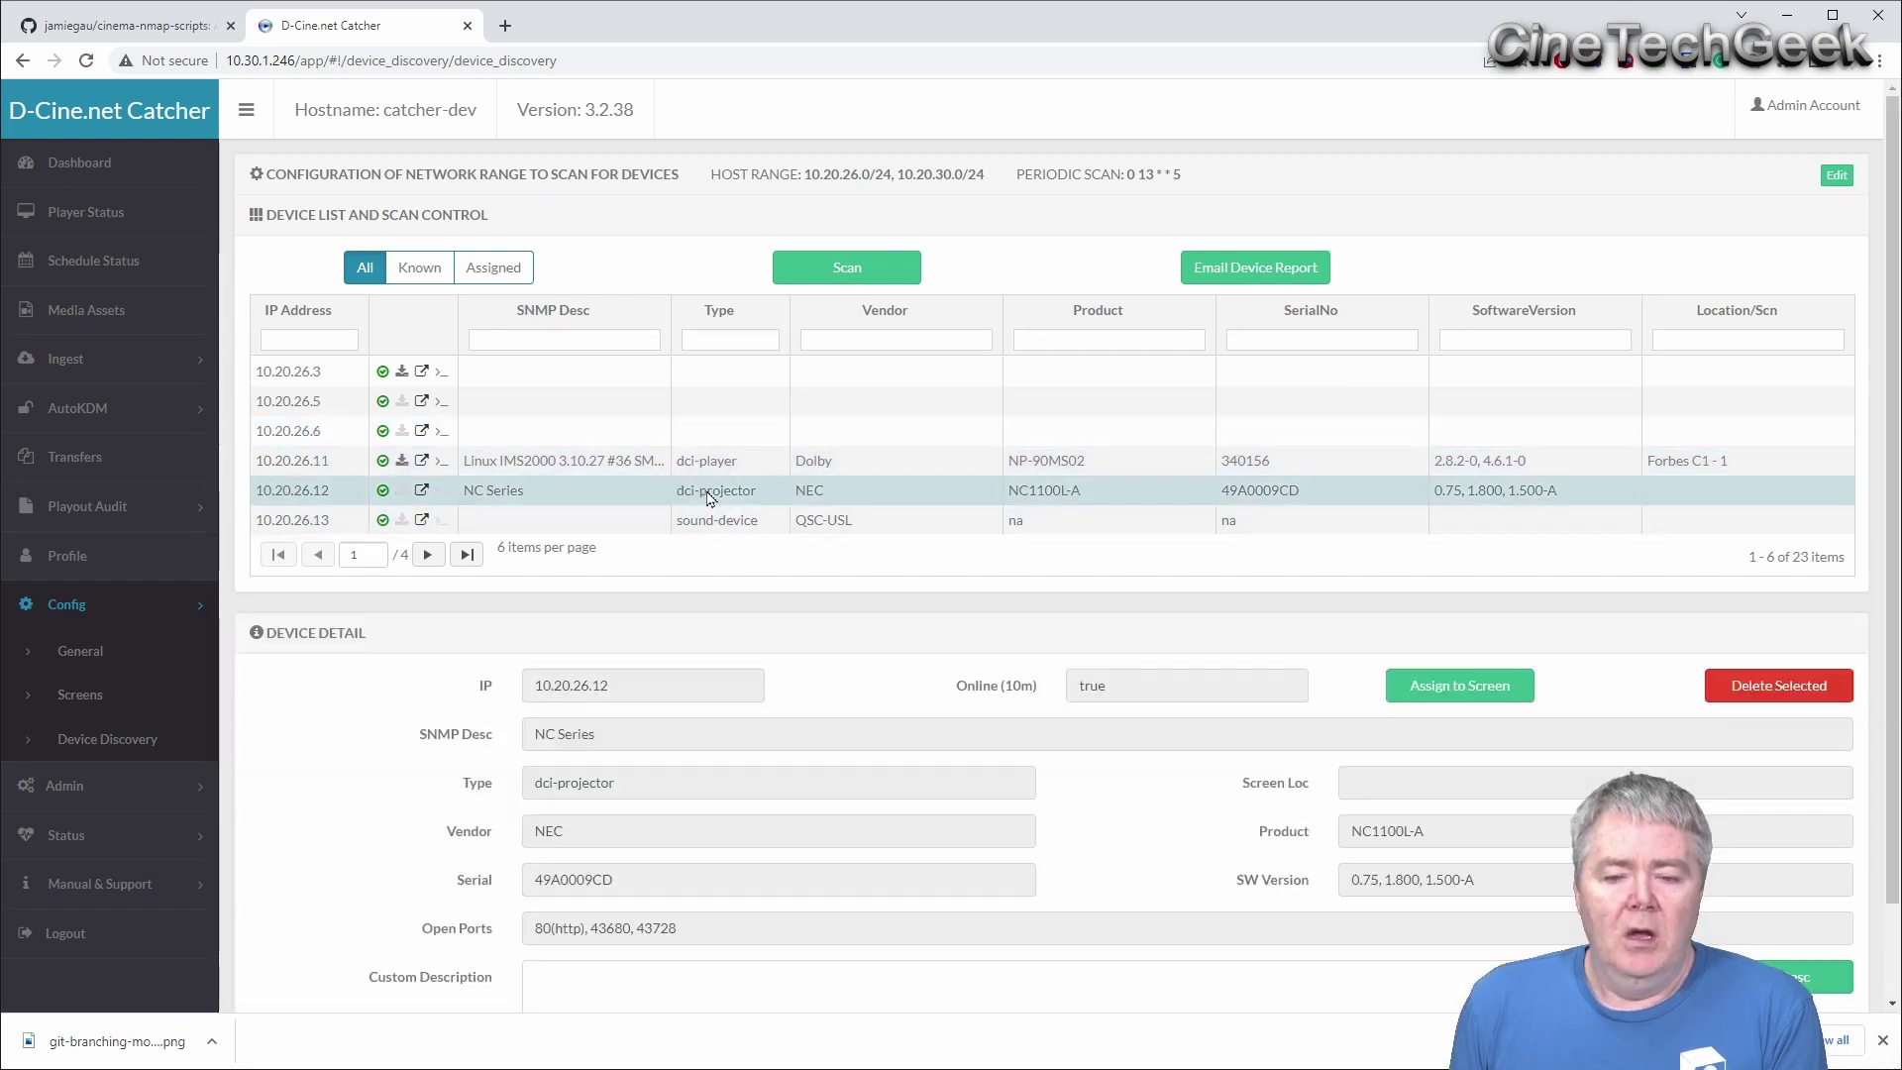
click(1496, 694)
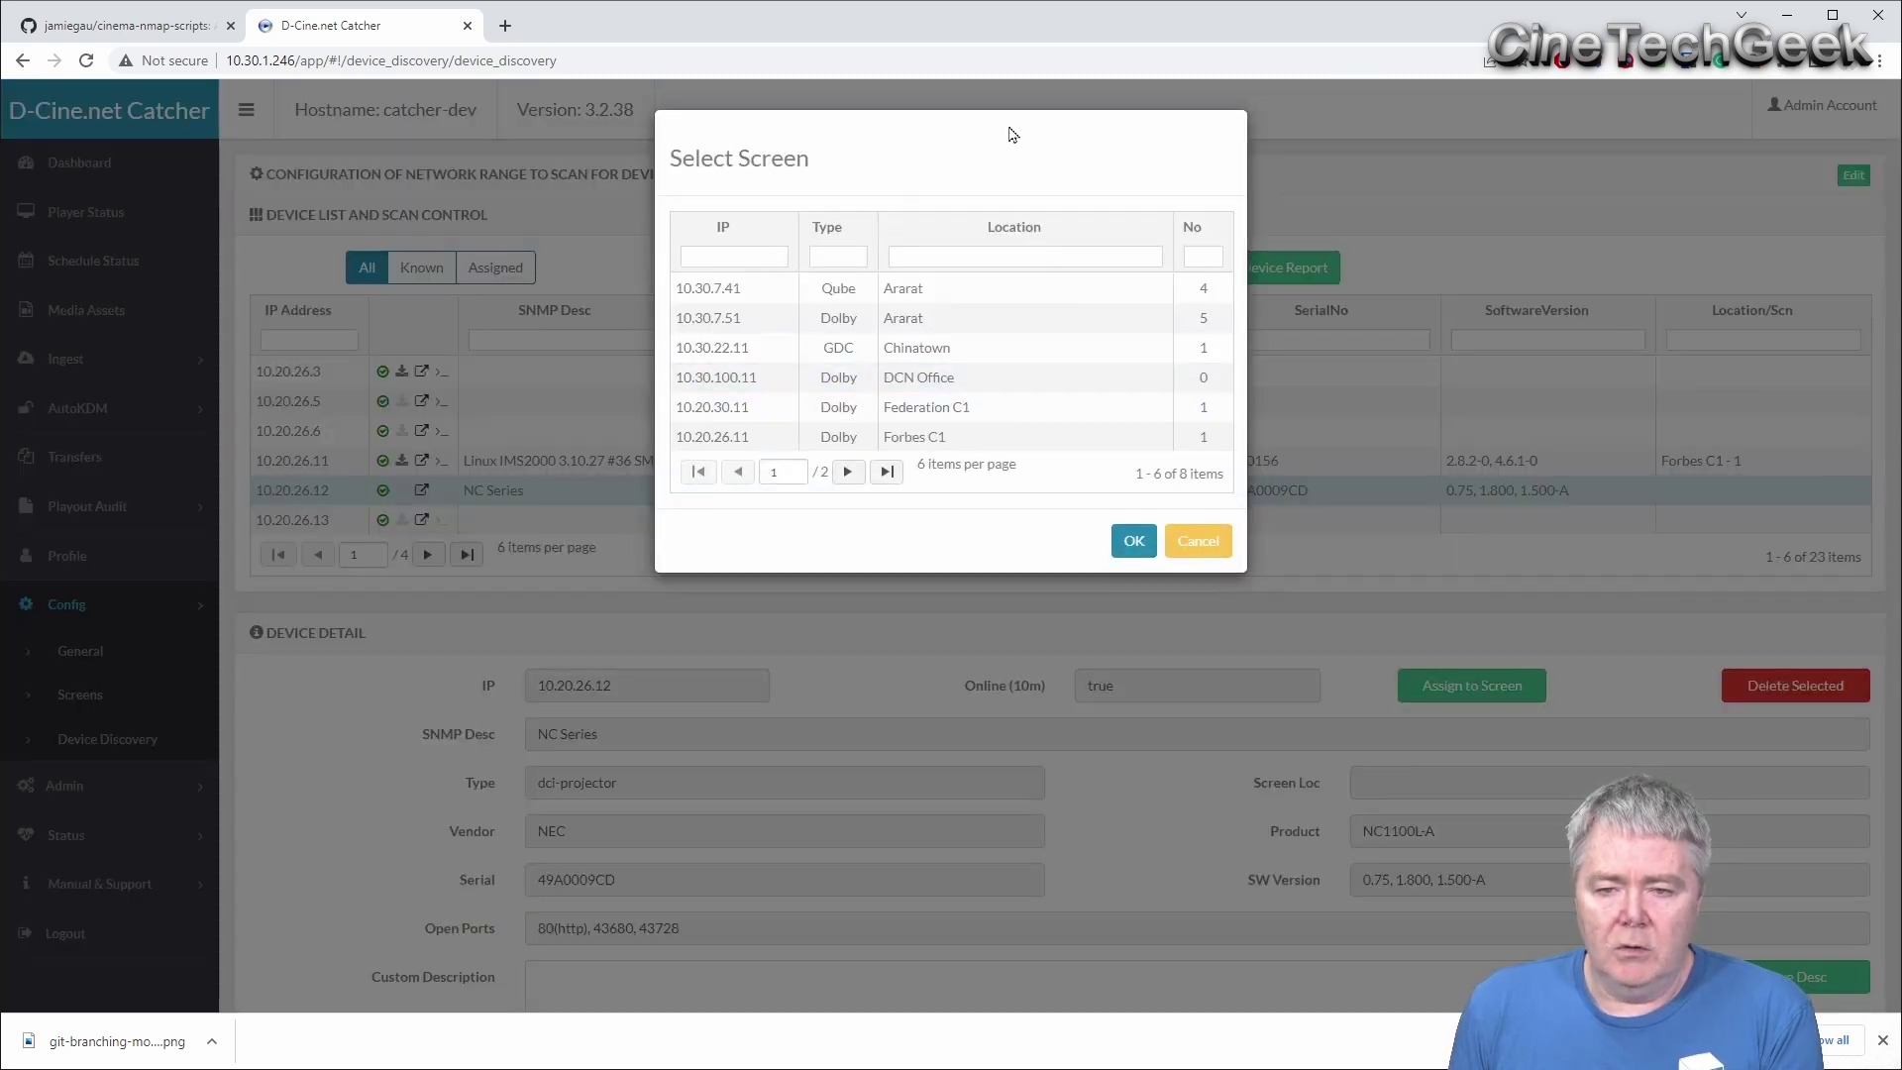
click(1127, 529)
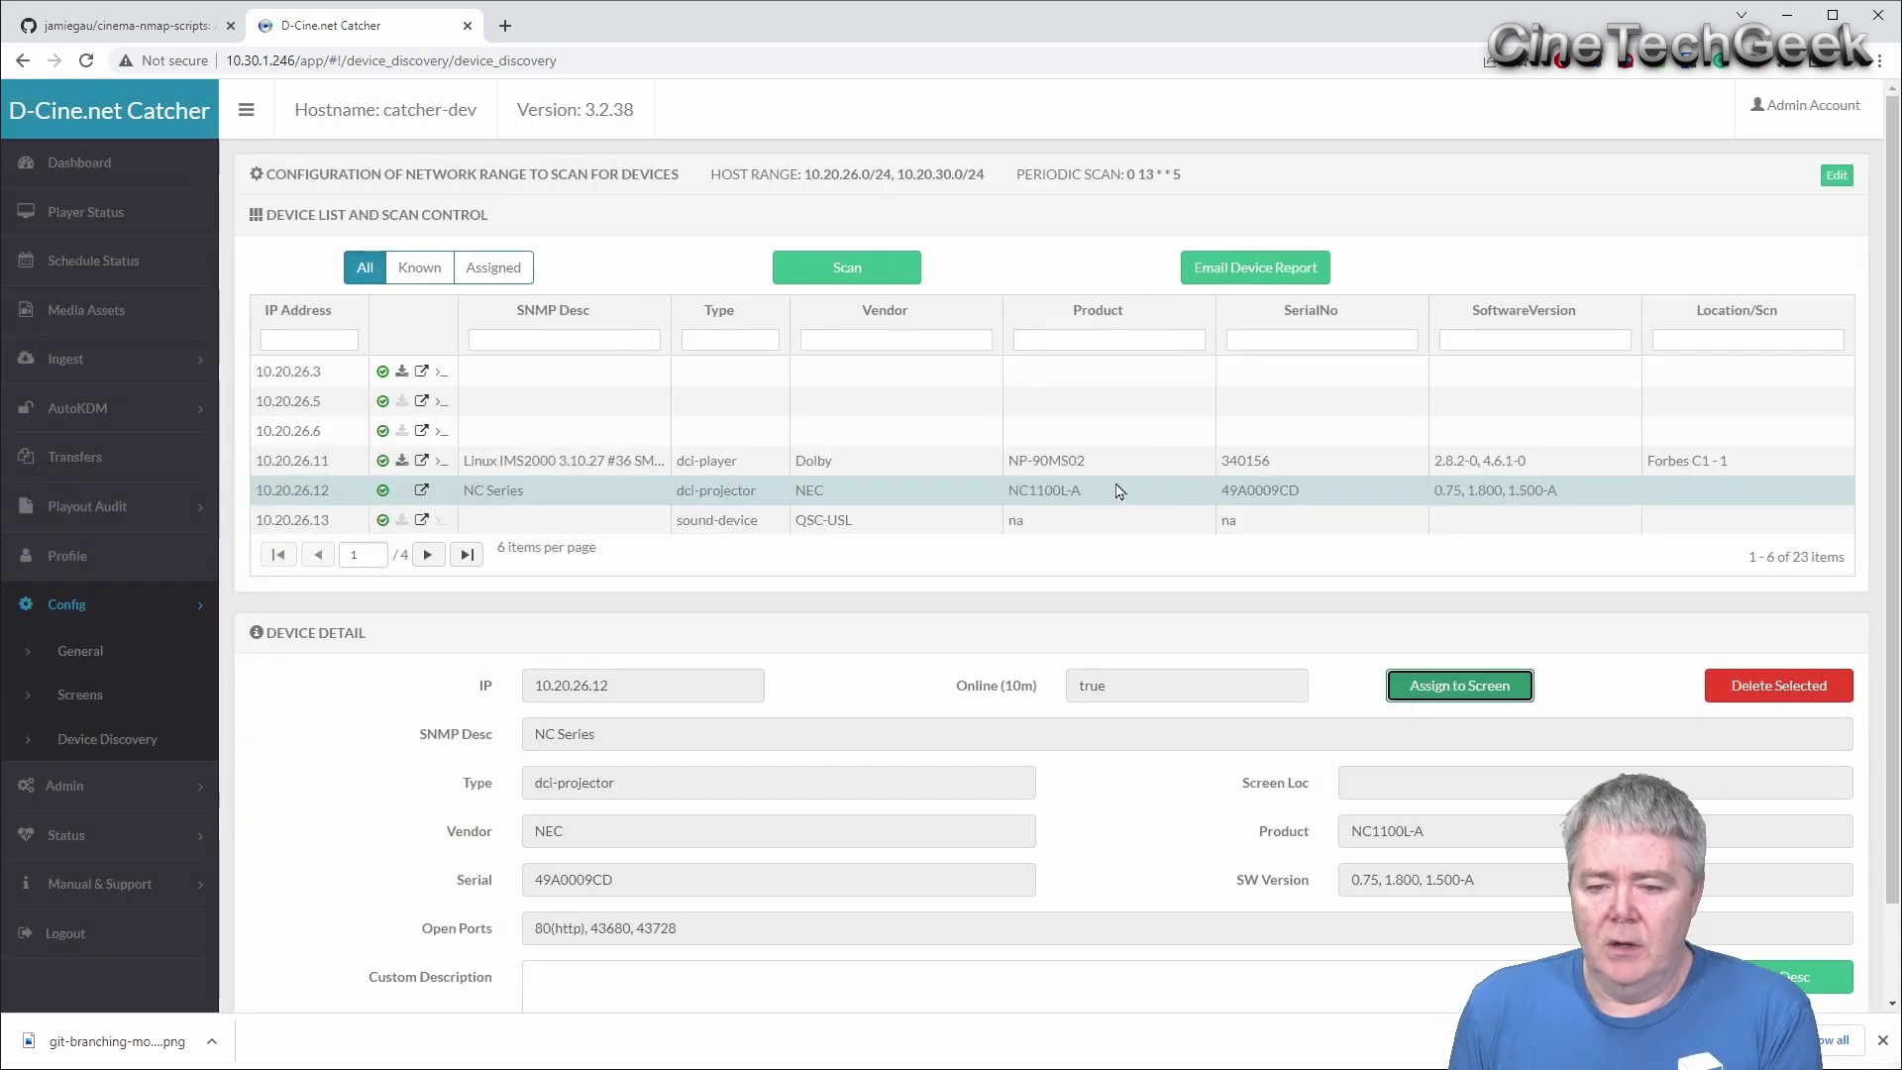
click(1454, 682)
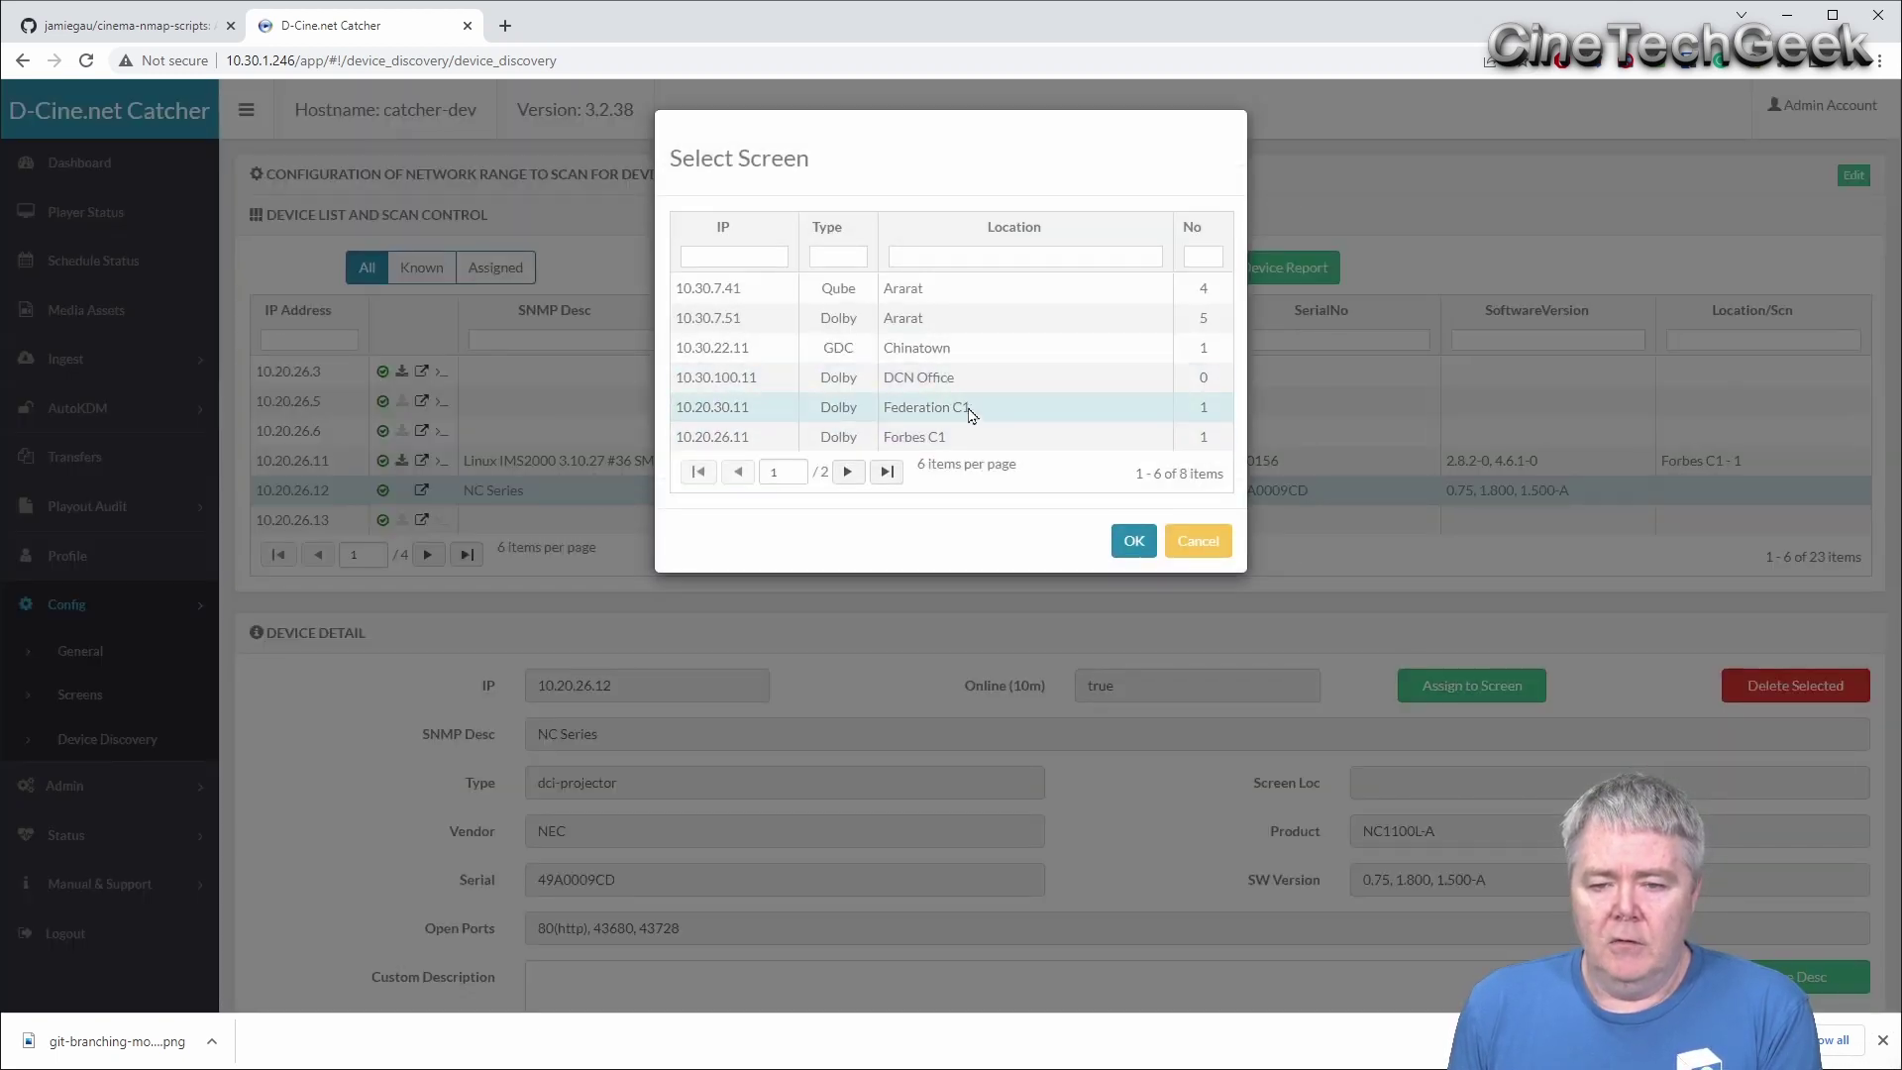
click(958, 439)
click(1131, 540)
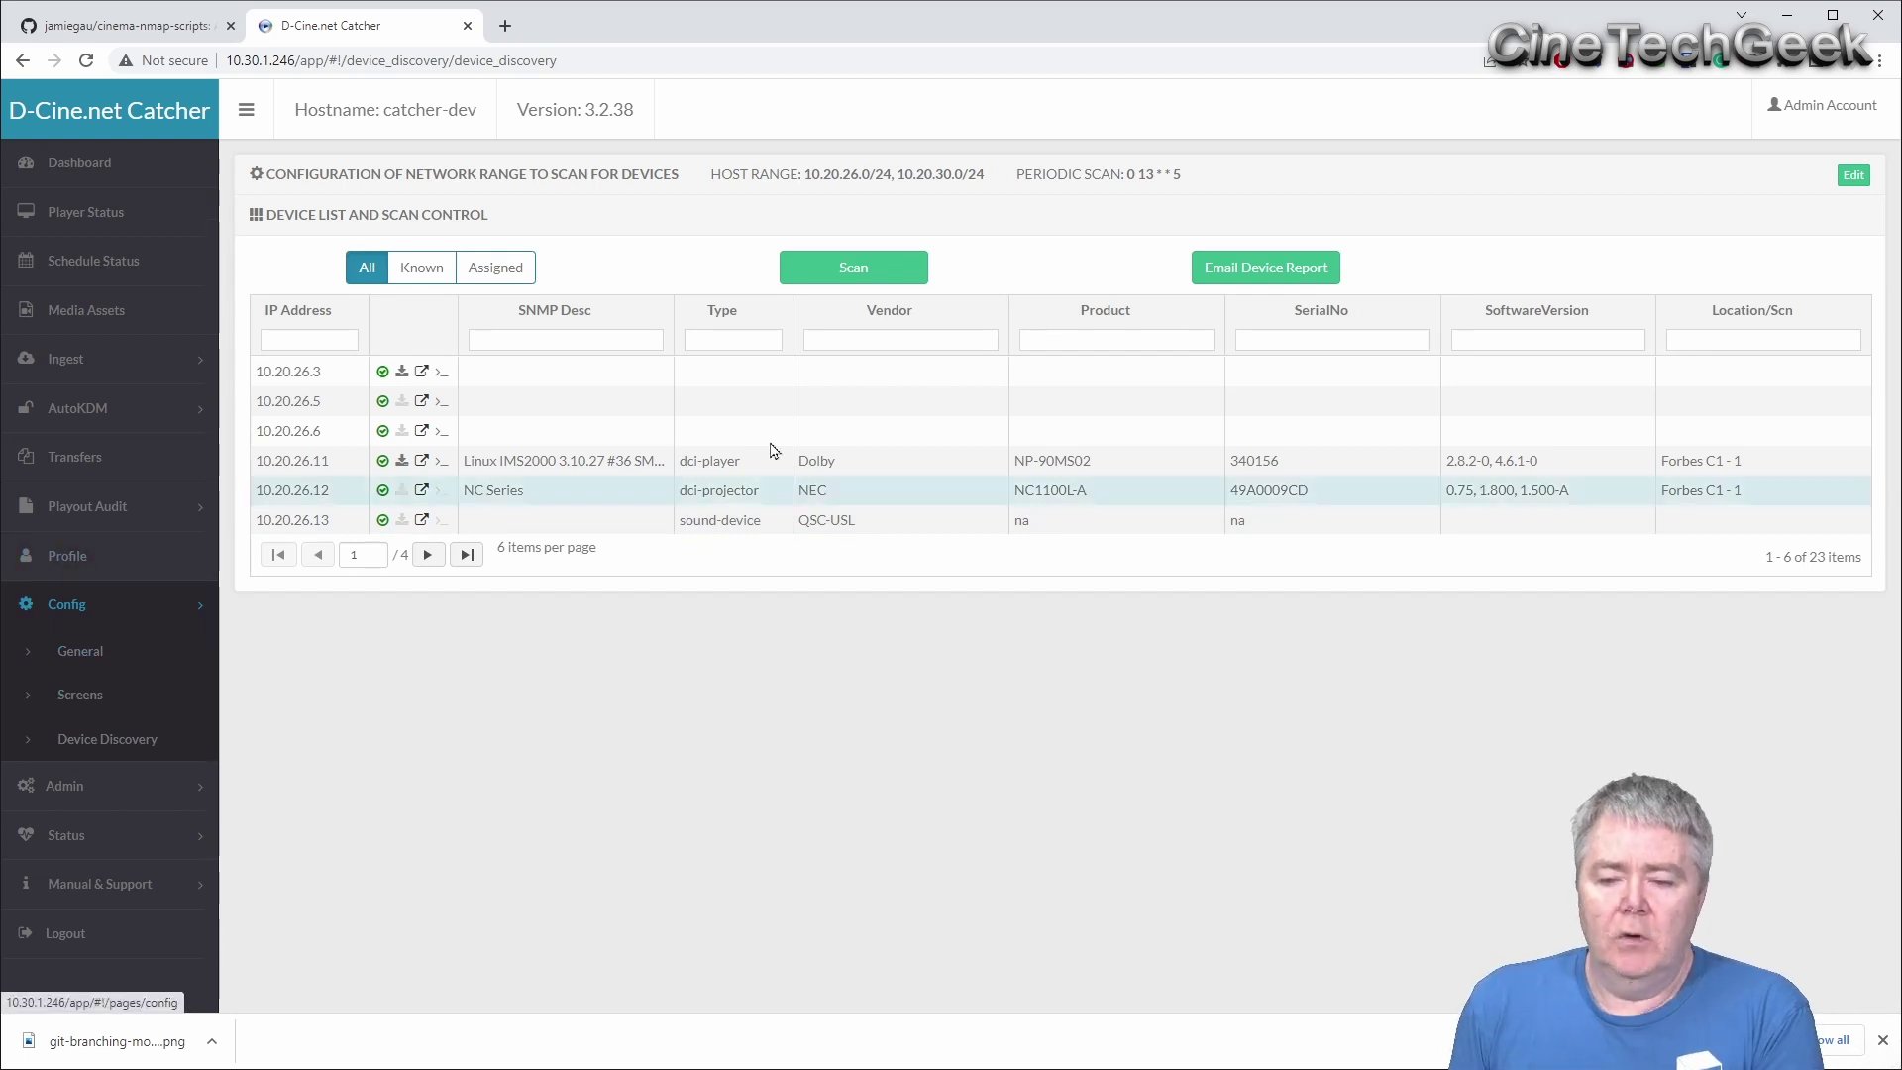
- Run the create_DeviceDiscovery_change maintenance task twice to simulate changes to discovered devices
click(127, 790)
click(125, 745)
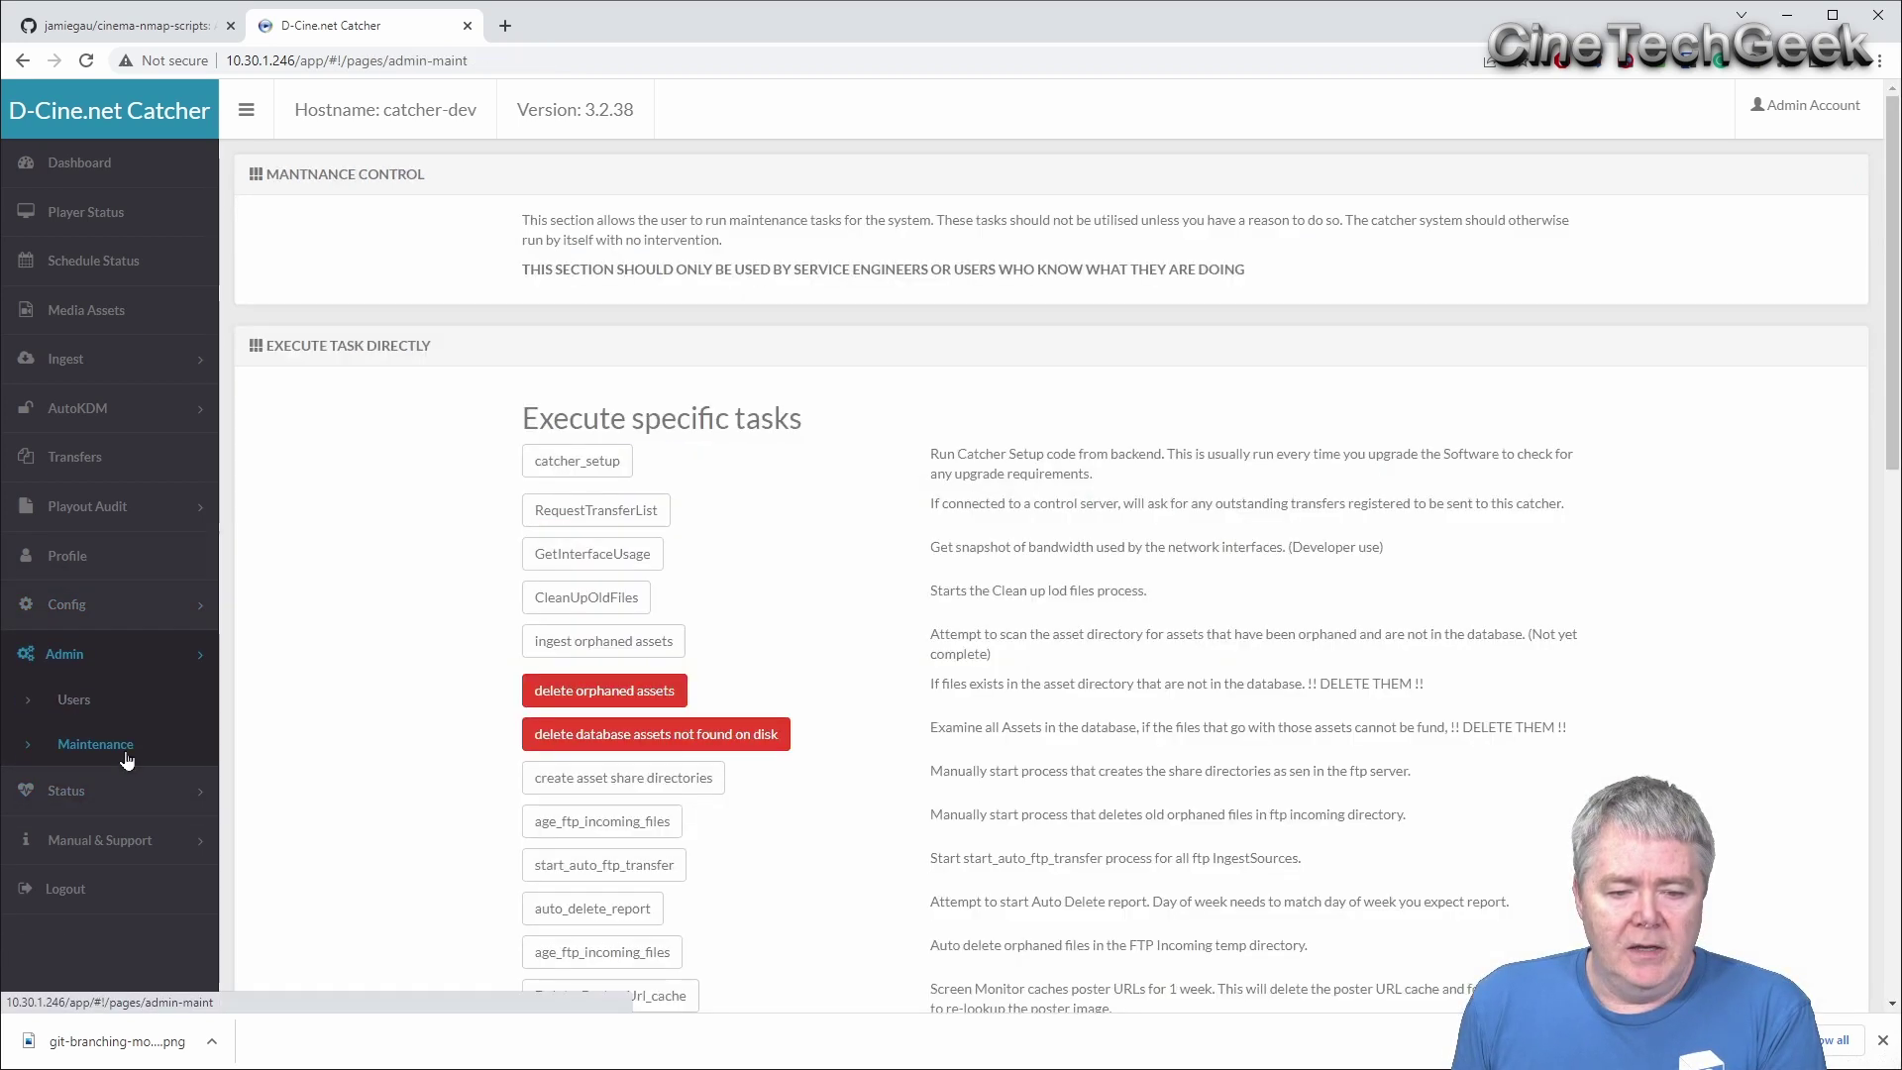
scroll(624, 912, down, 6)
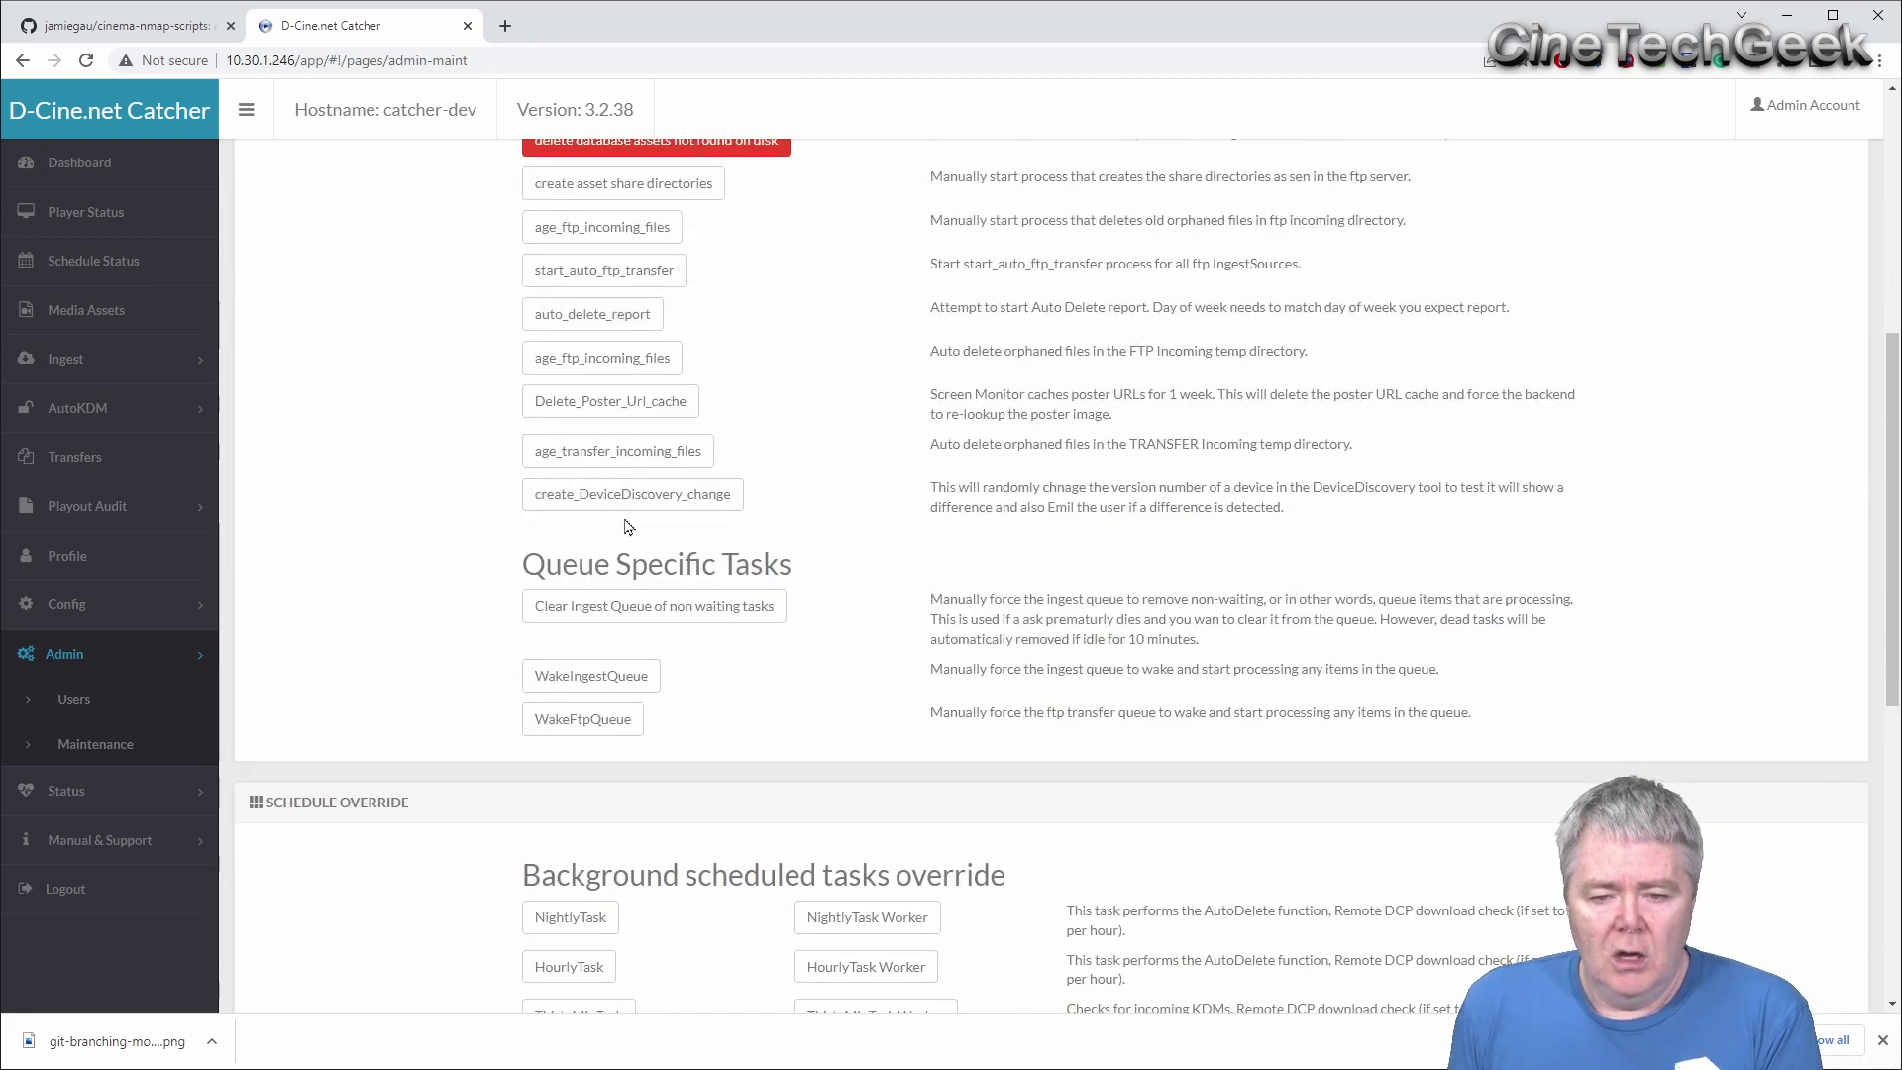
click(676, 502)
click(684, 501)
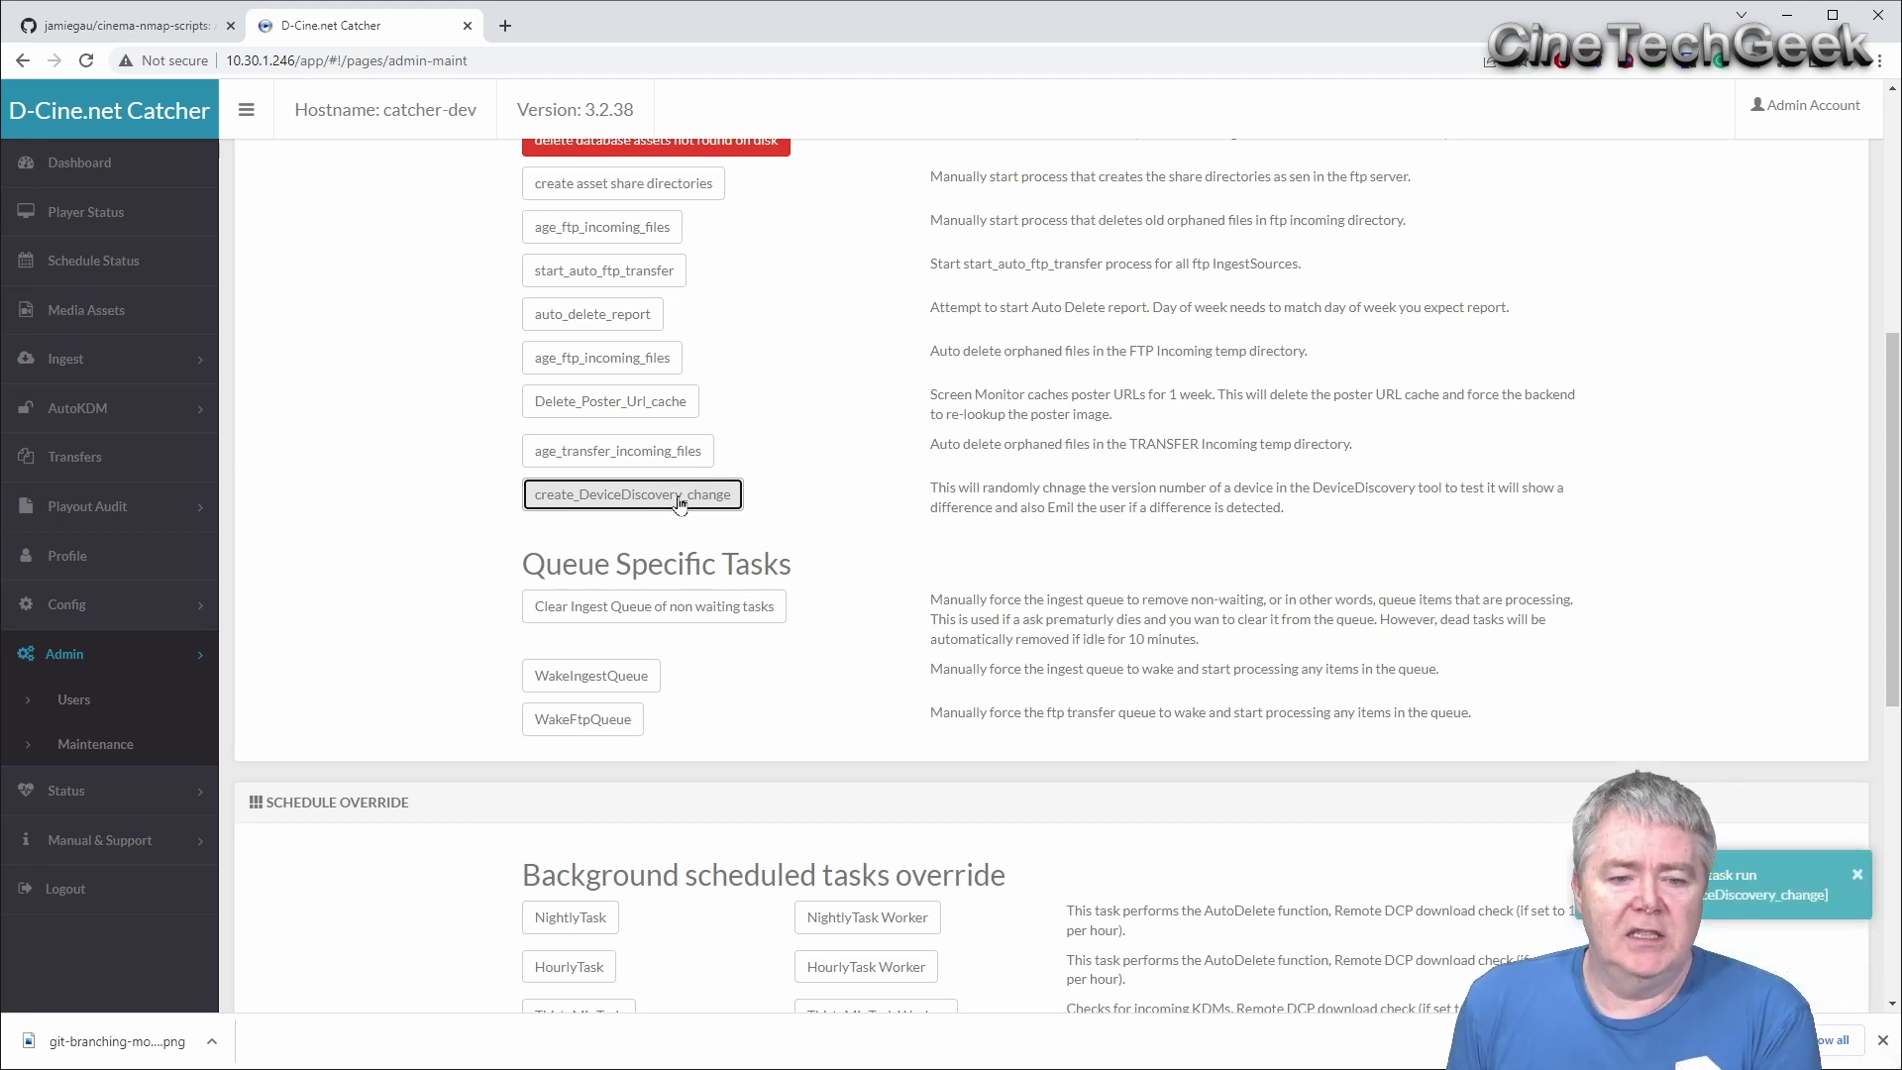
- Return to Device Discovery, show only the known devices, and run a Status Scan and Email
click(133, 619)
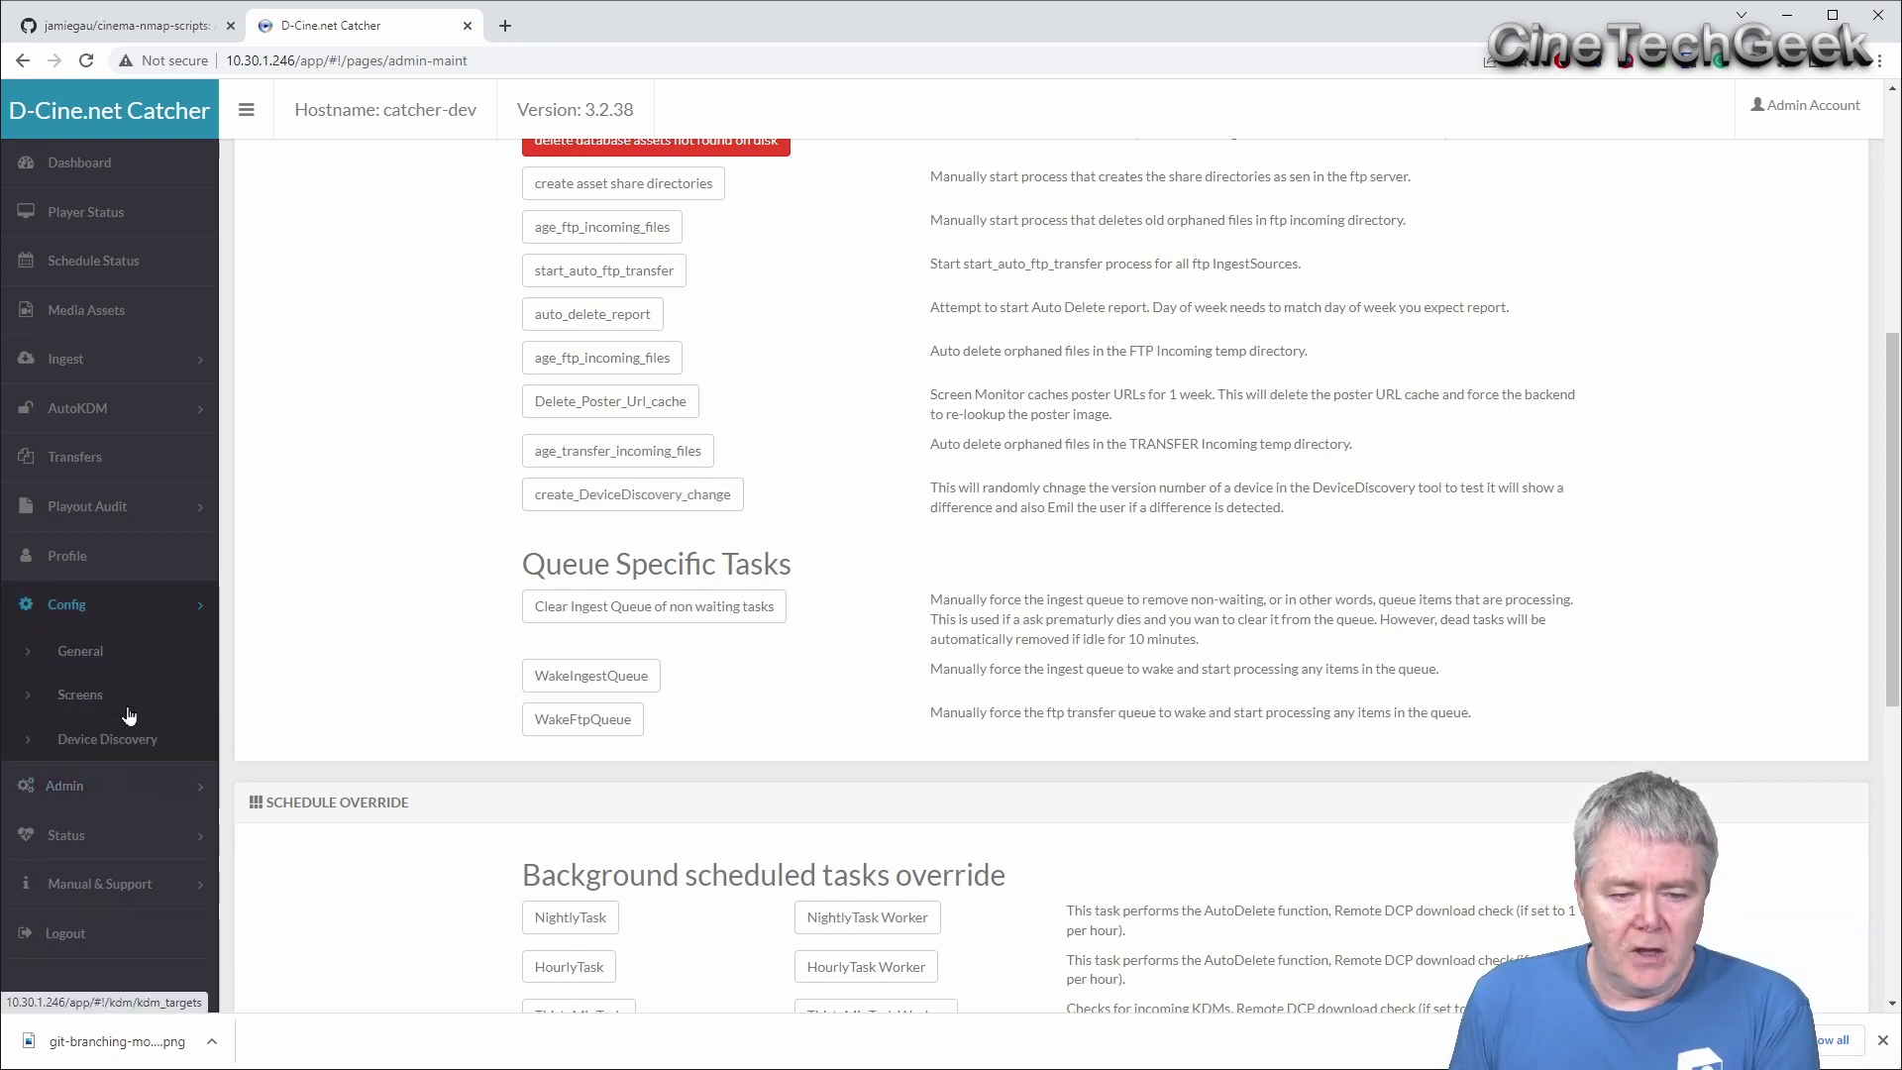
click(145, 742)
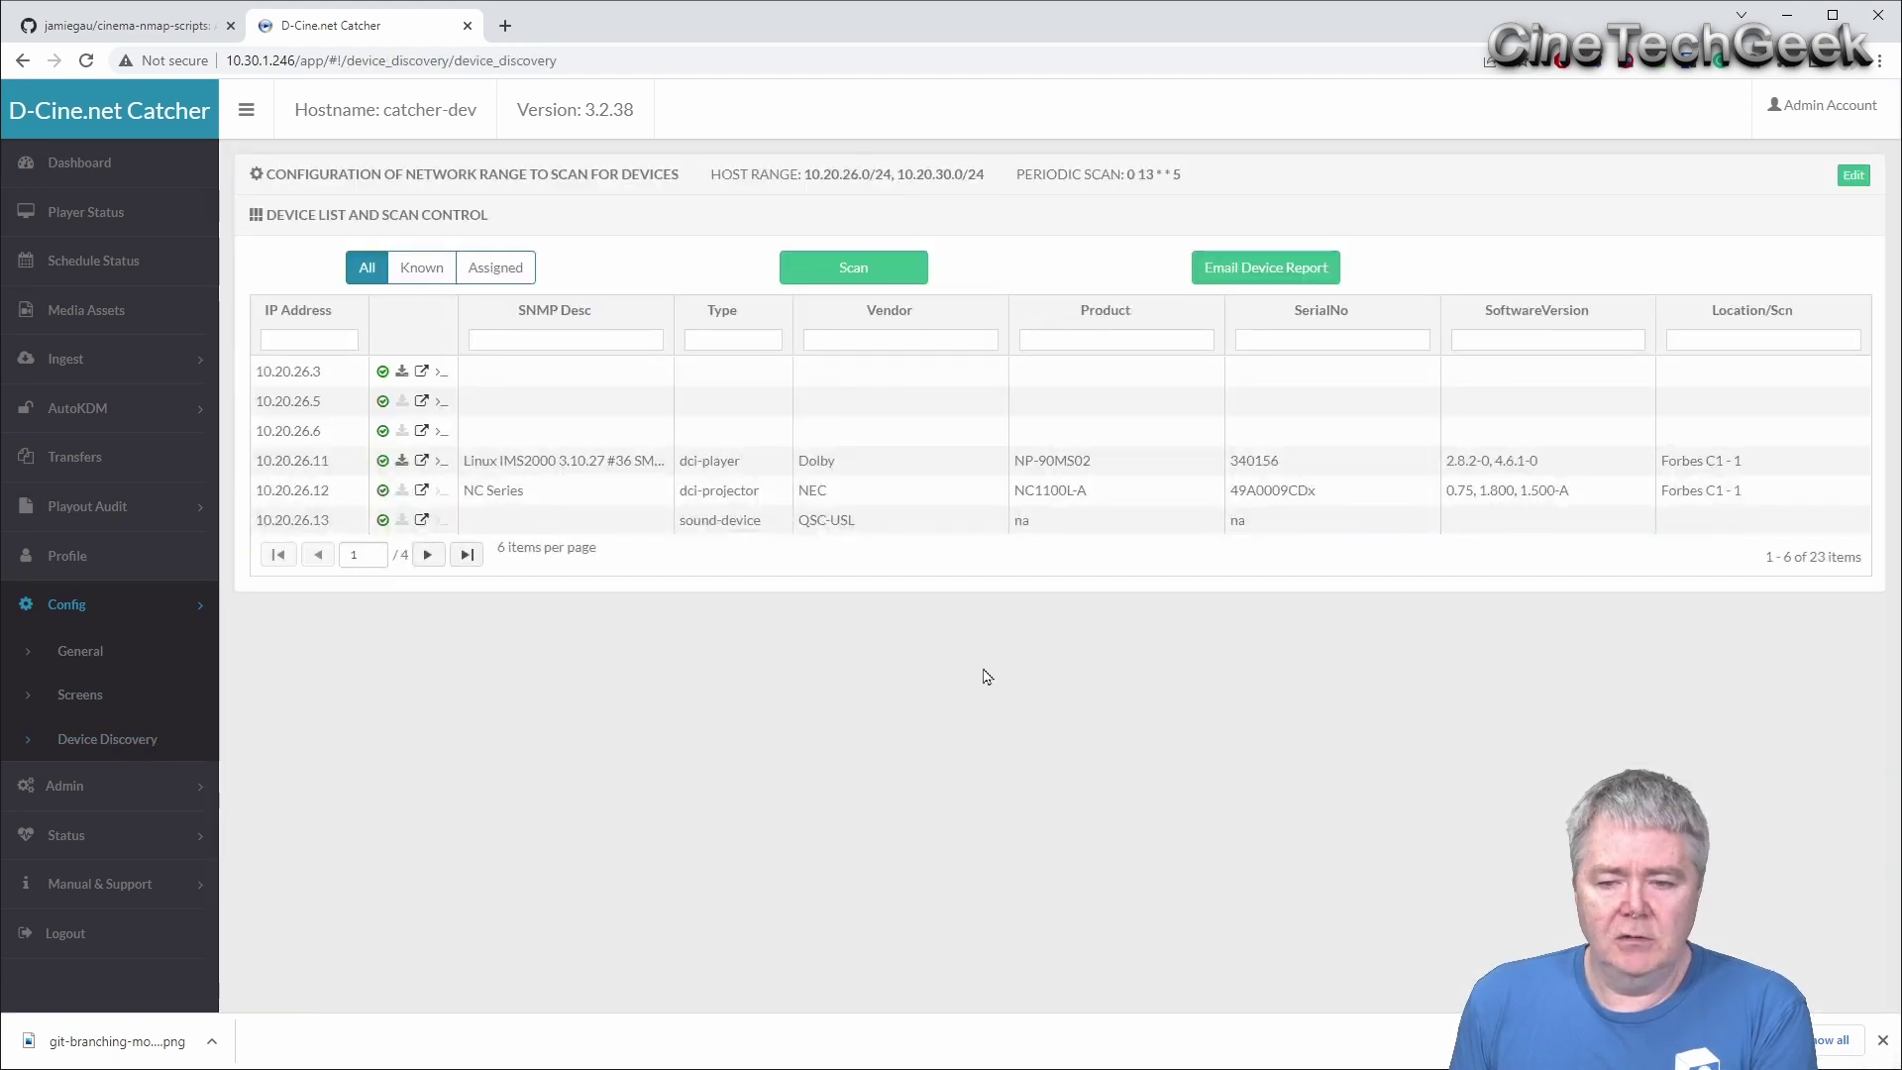
click(422, 268)
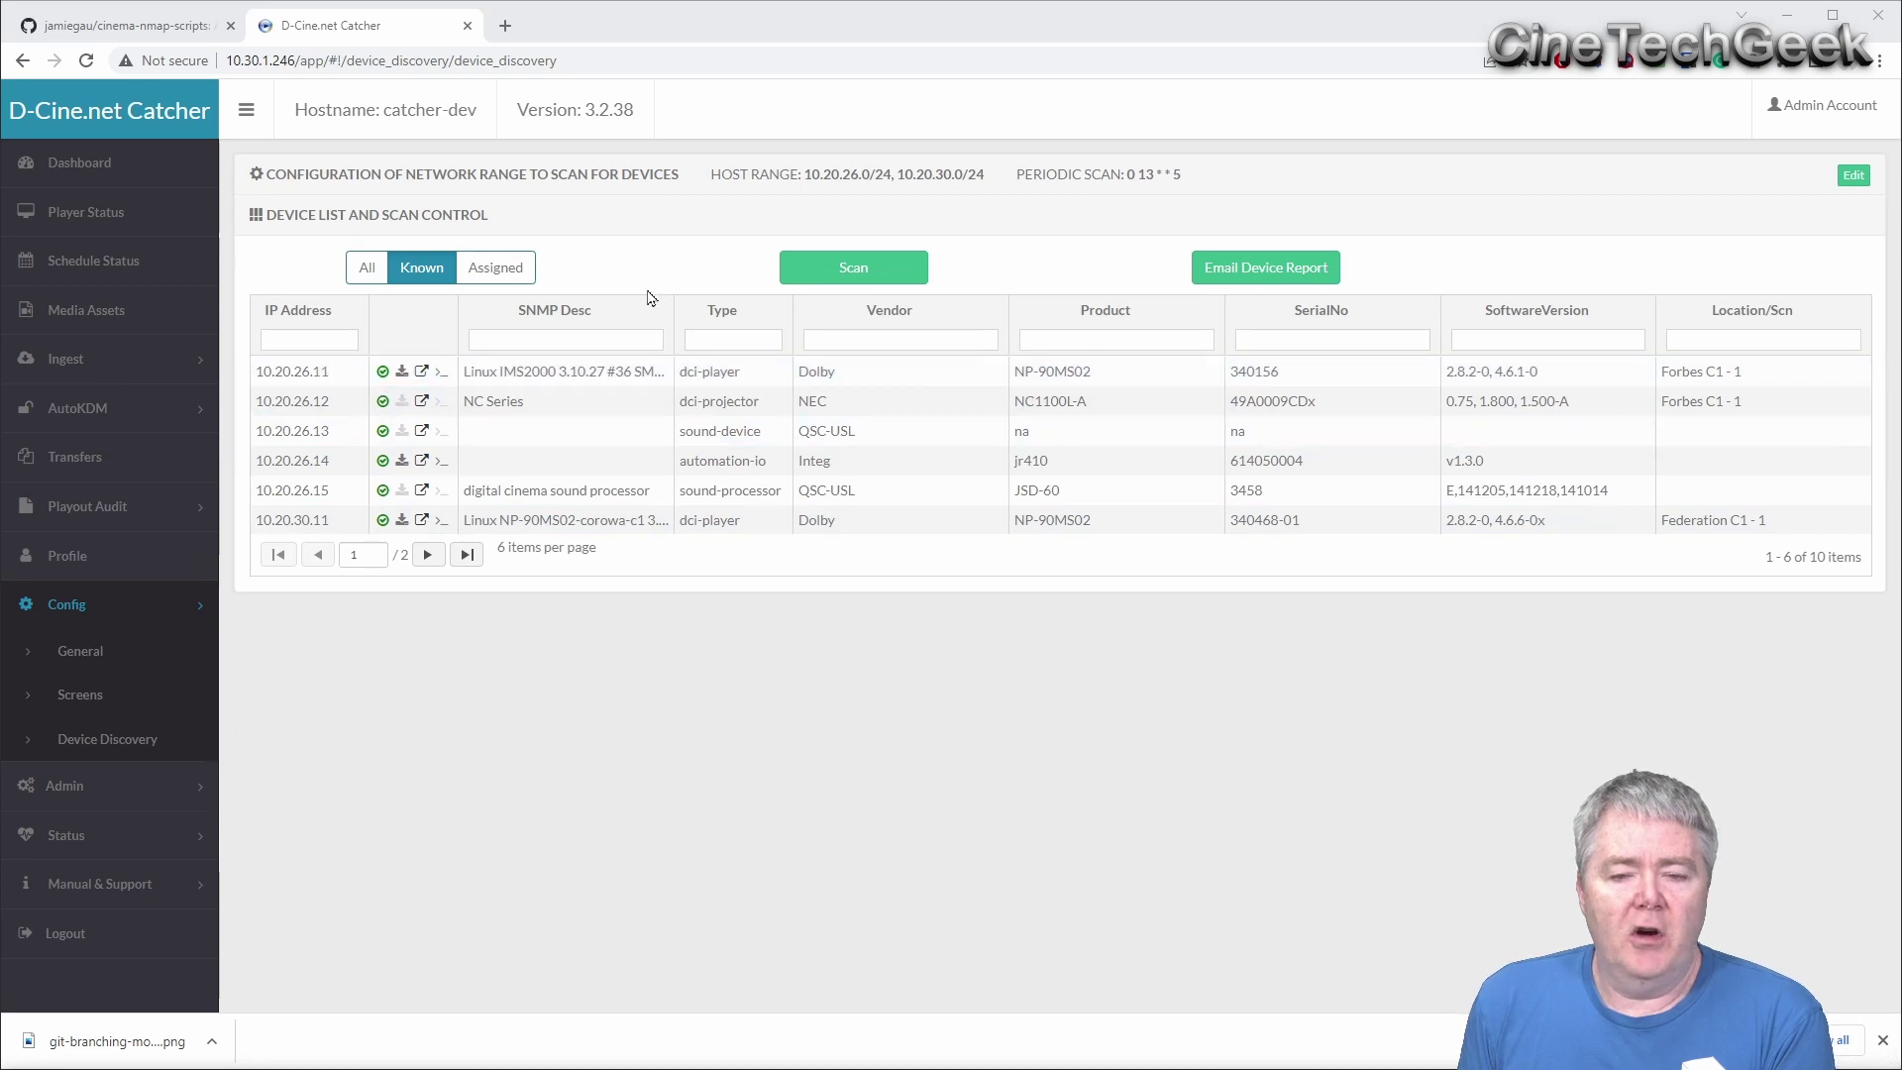
click(904, 273)
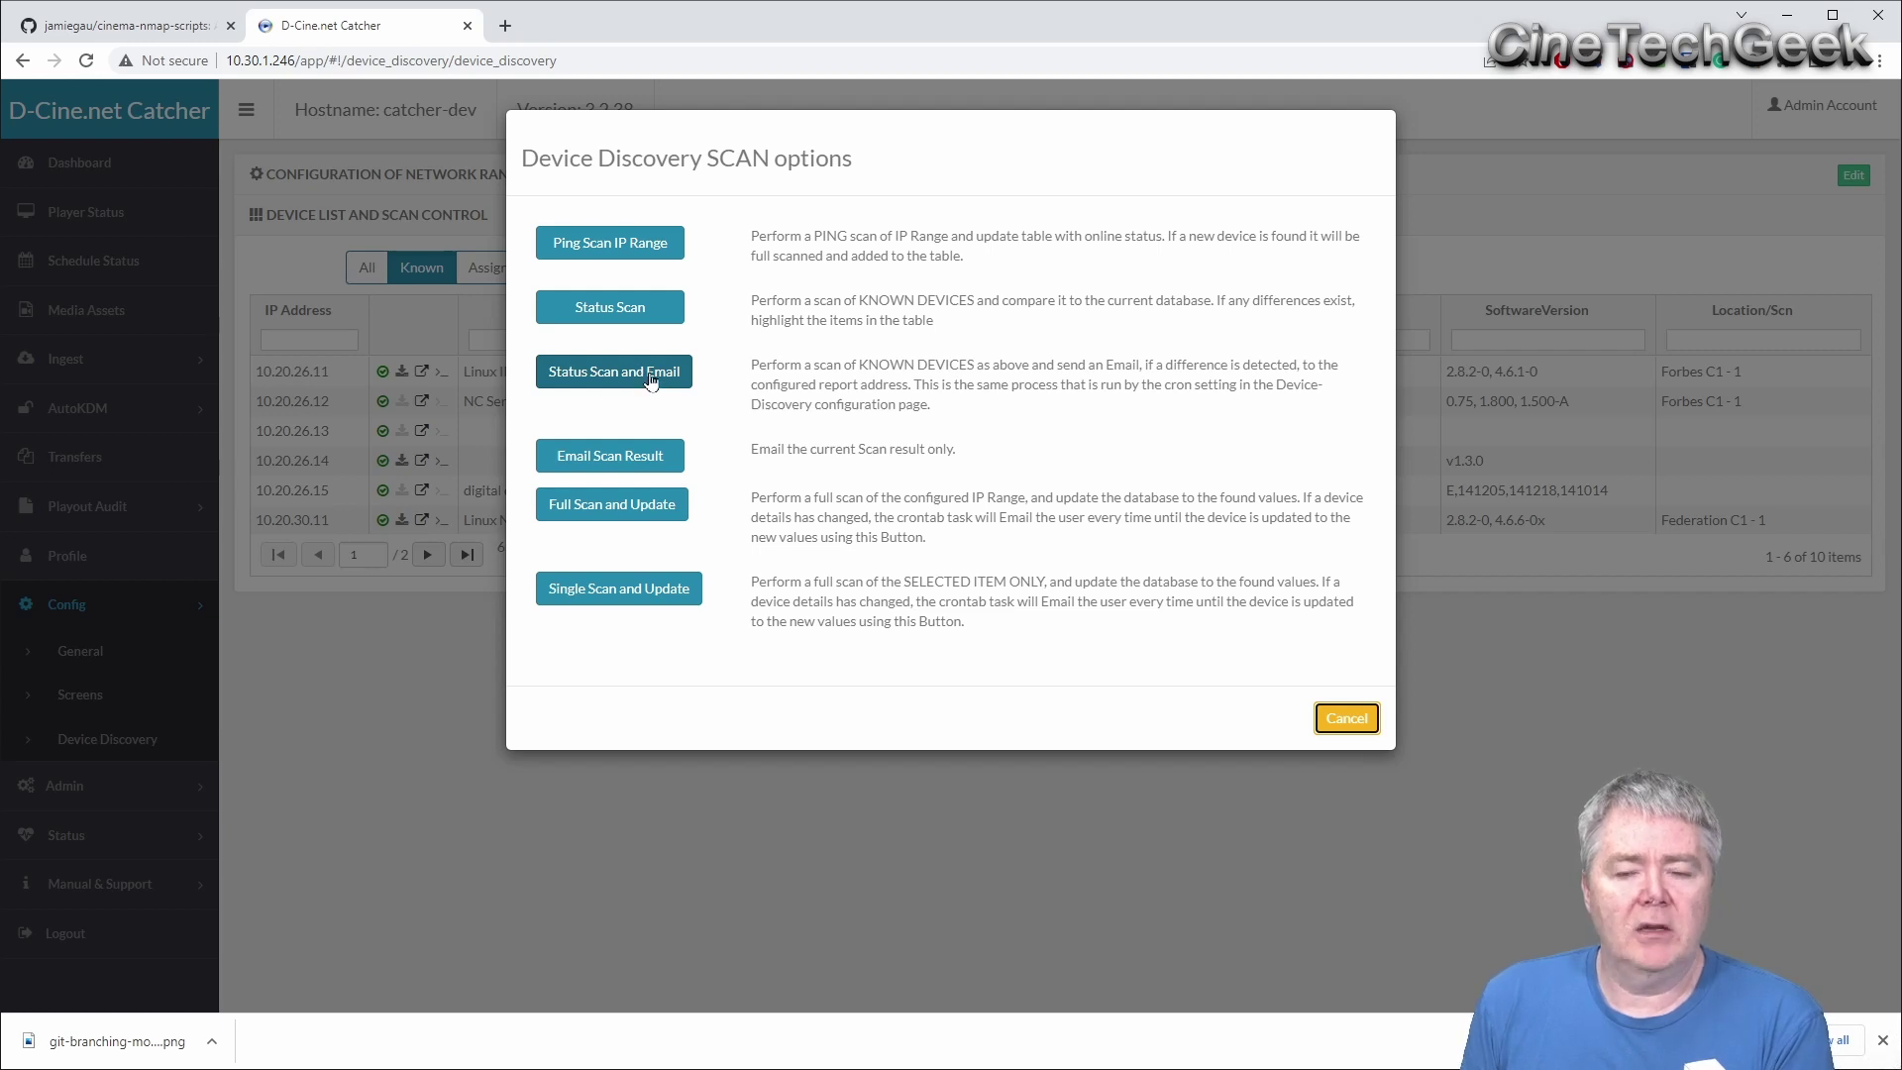
click(650, 381)
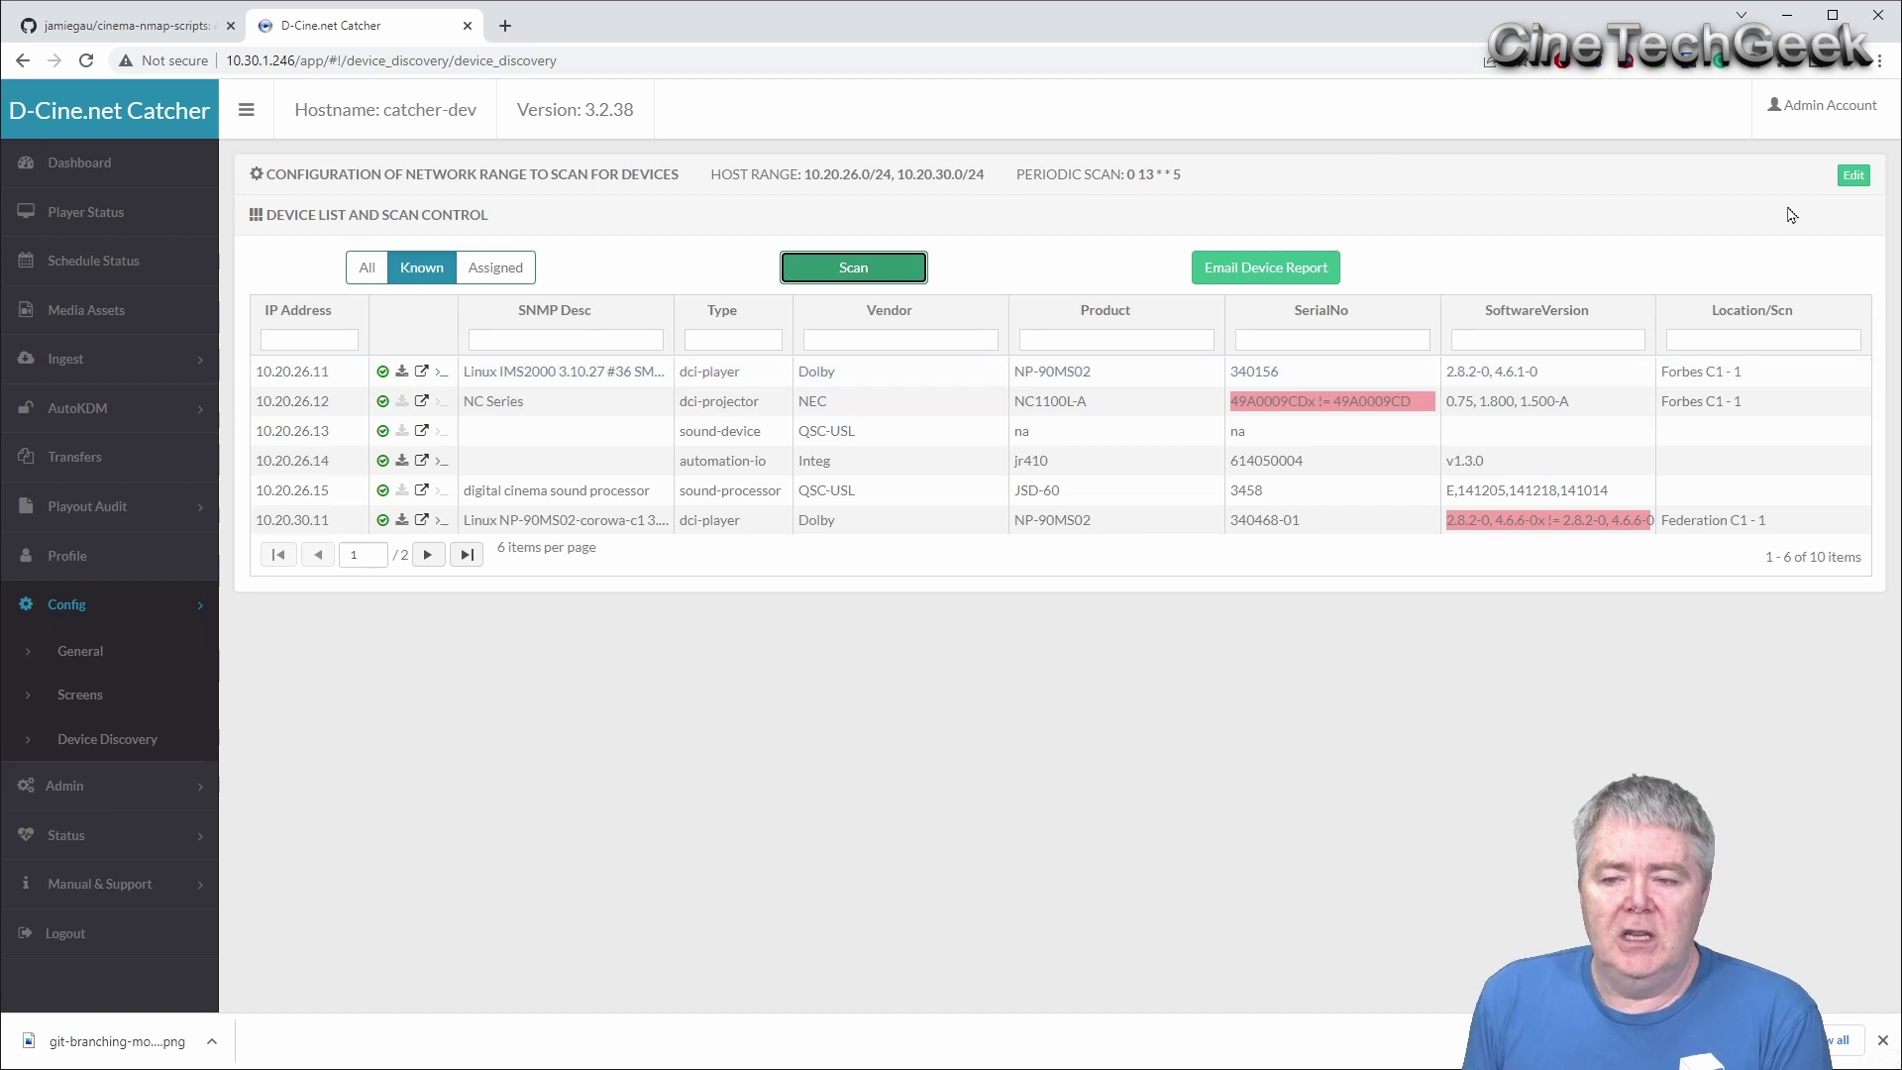
- Review the scan range and automatic periodic scan settings of the network range configuration, and close them unchanged
click(1853, 175)
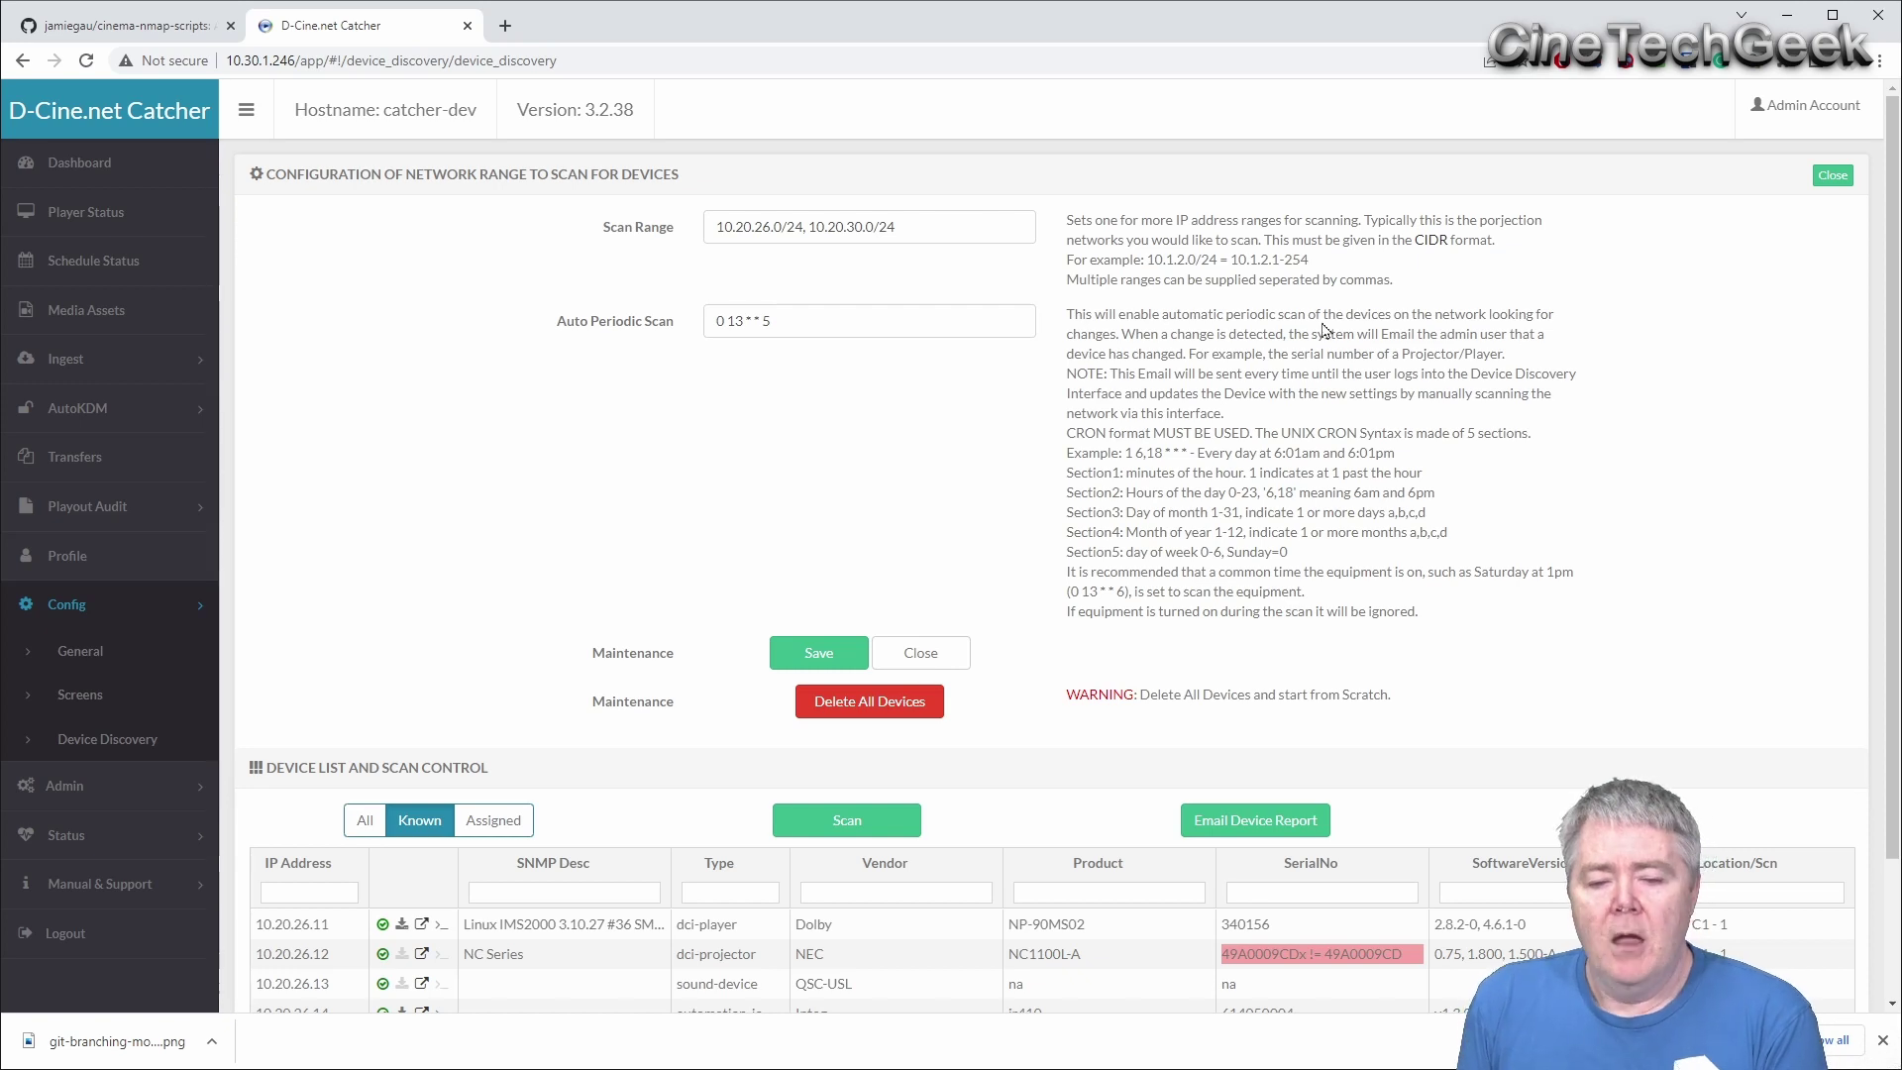
click(1833, 175)
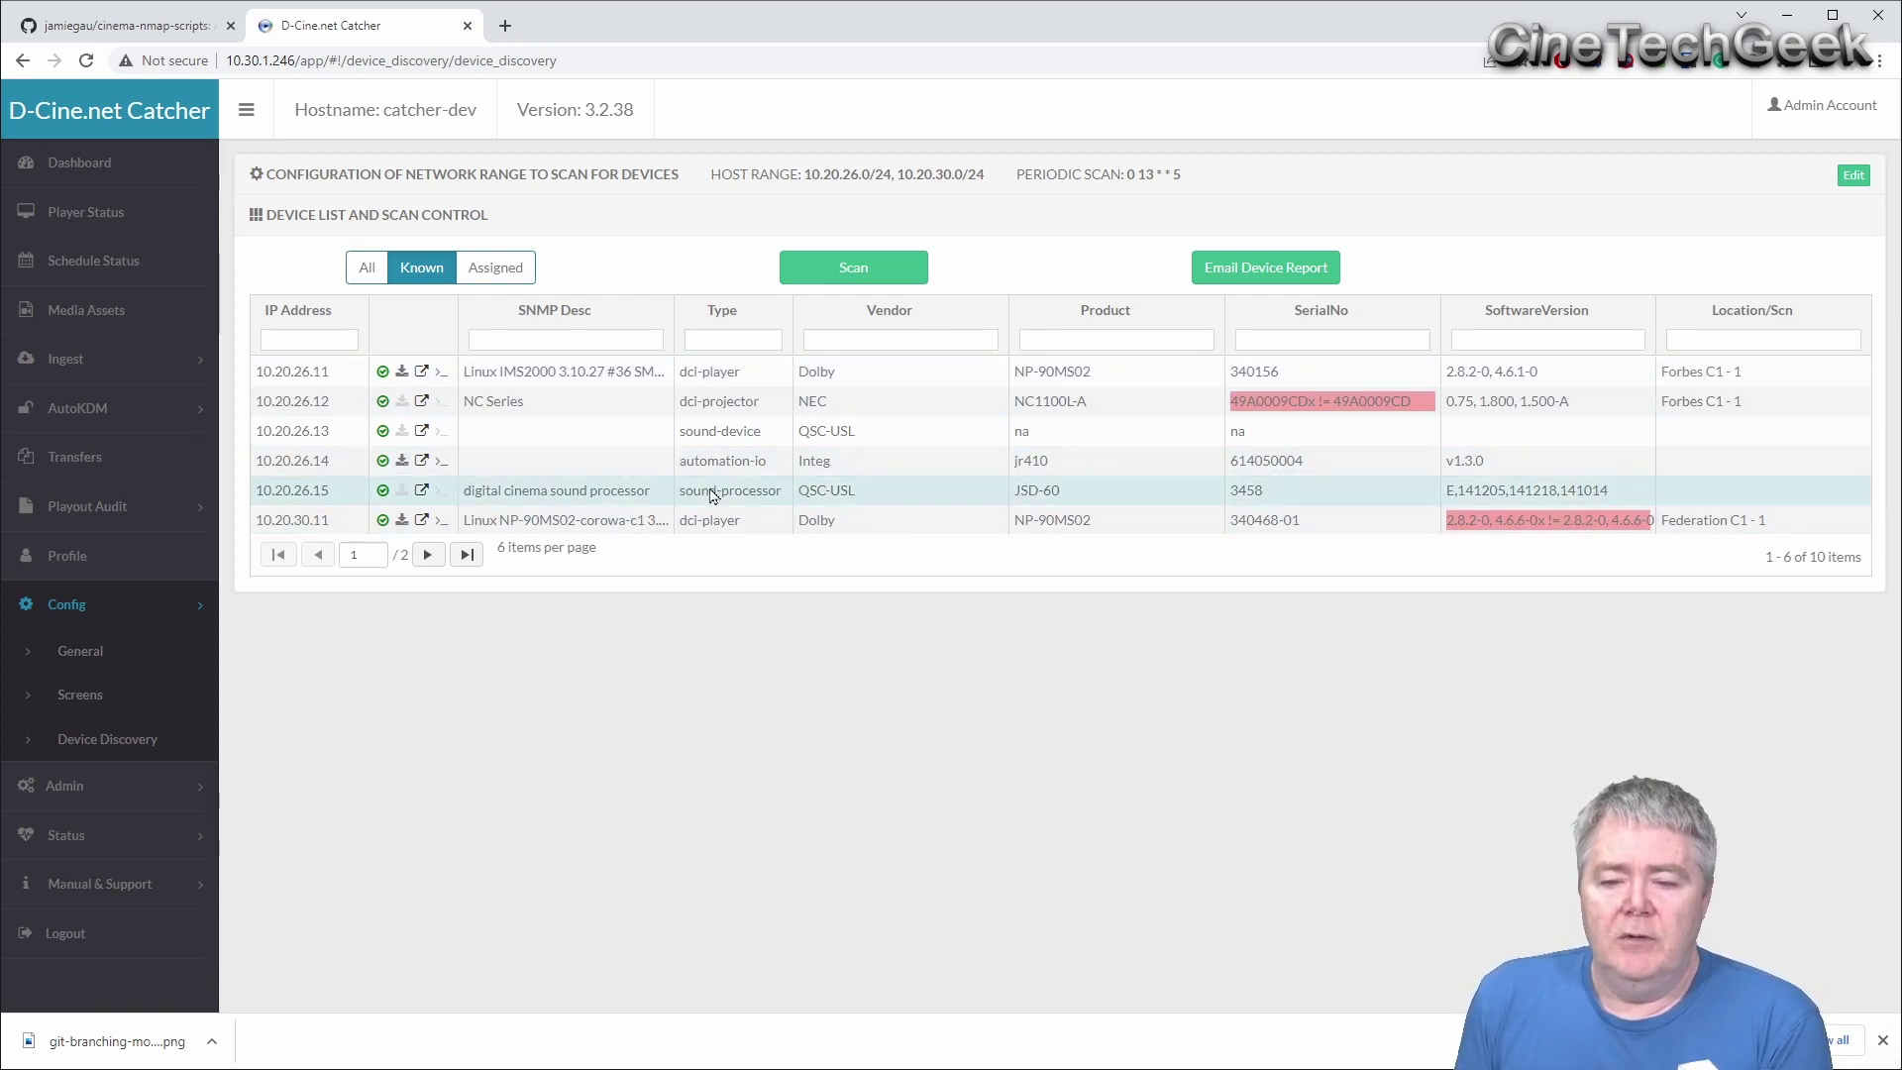
- Assign the QSC-USL sound device at 10.20.26.13 to the Forbes C1 screen
click(807, 433)
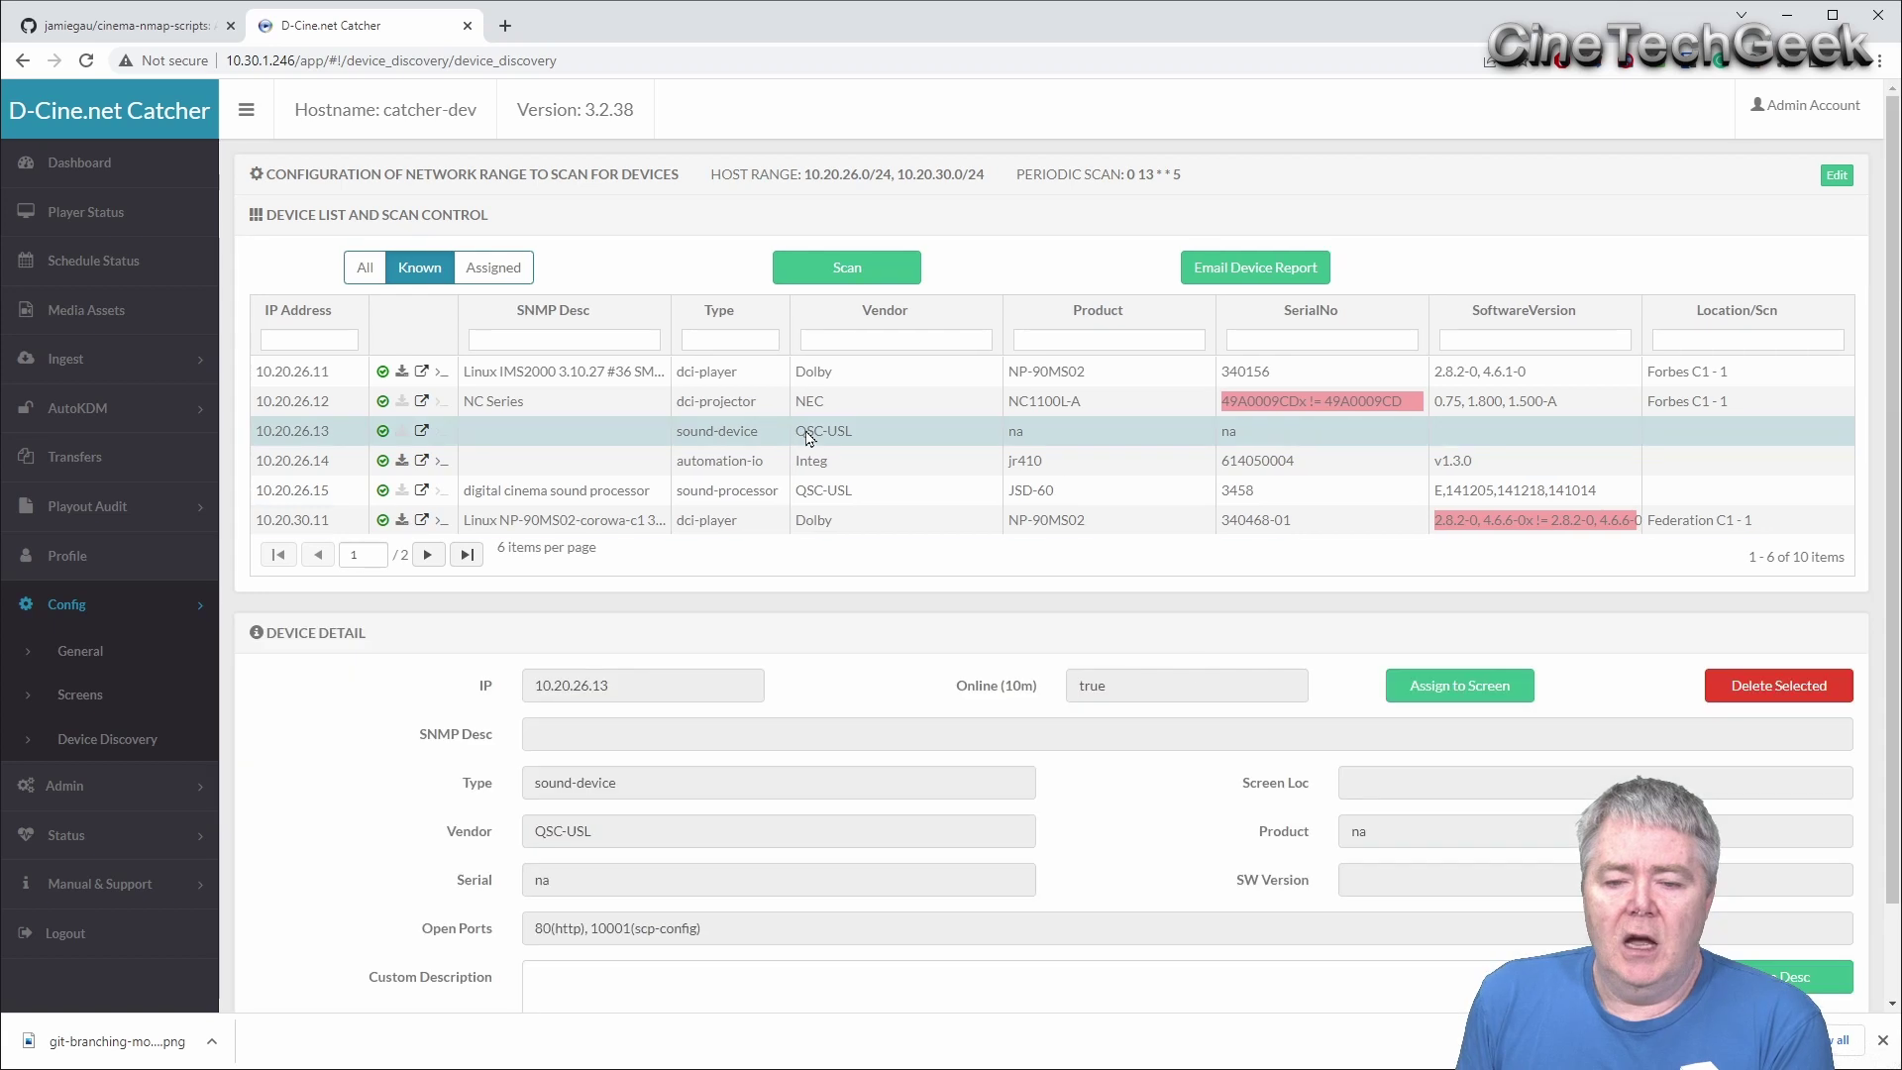
click(1477, 687)
click(977, 437)
click(1134, 539)
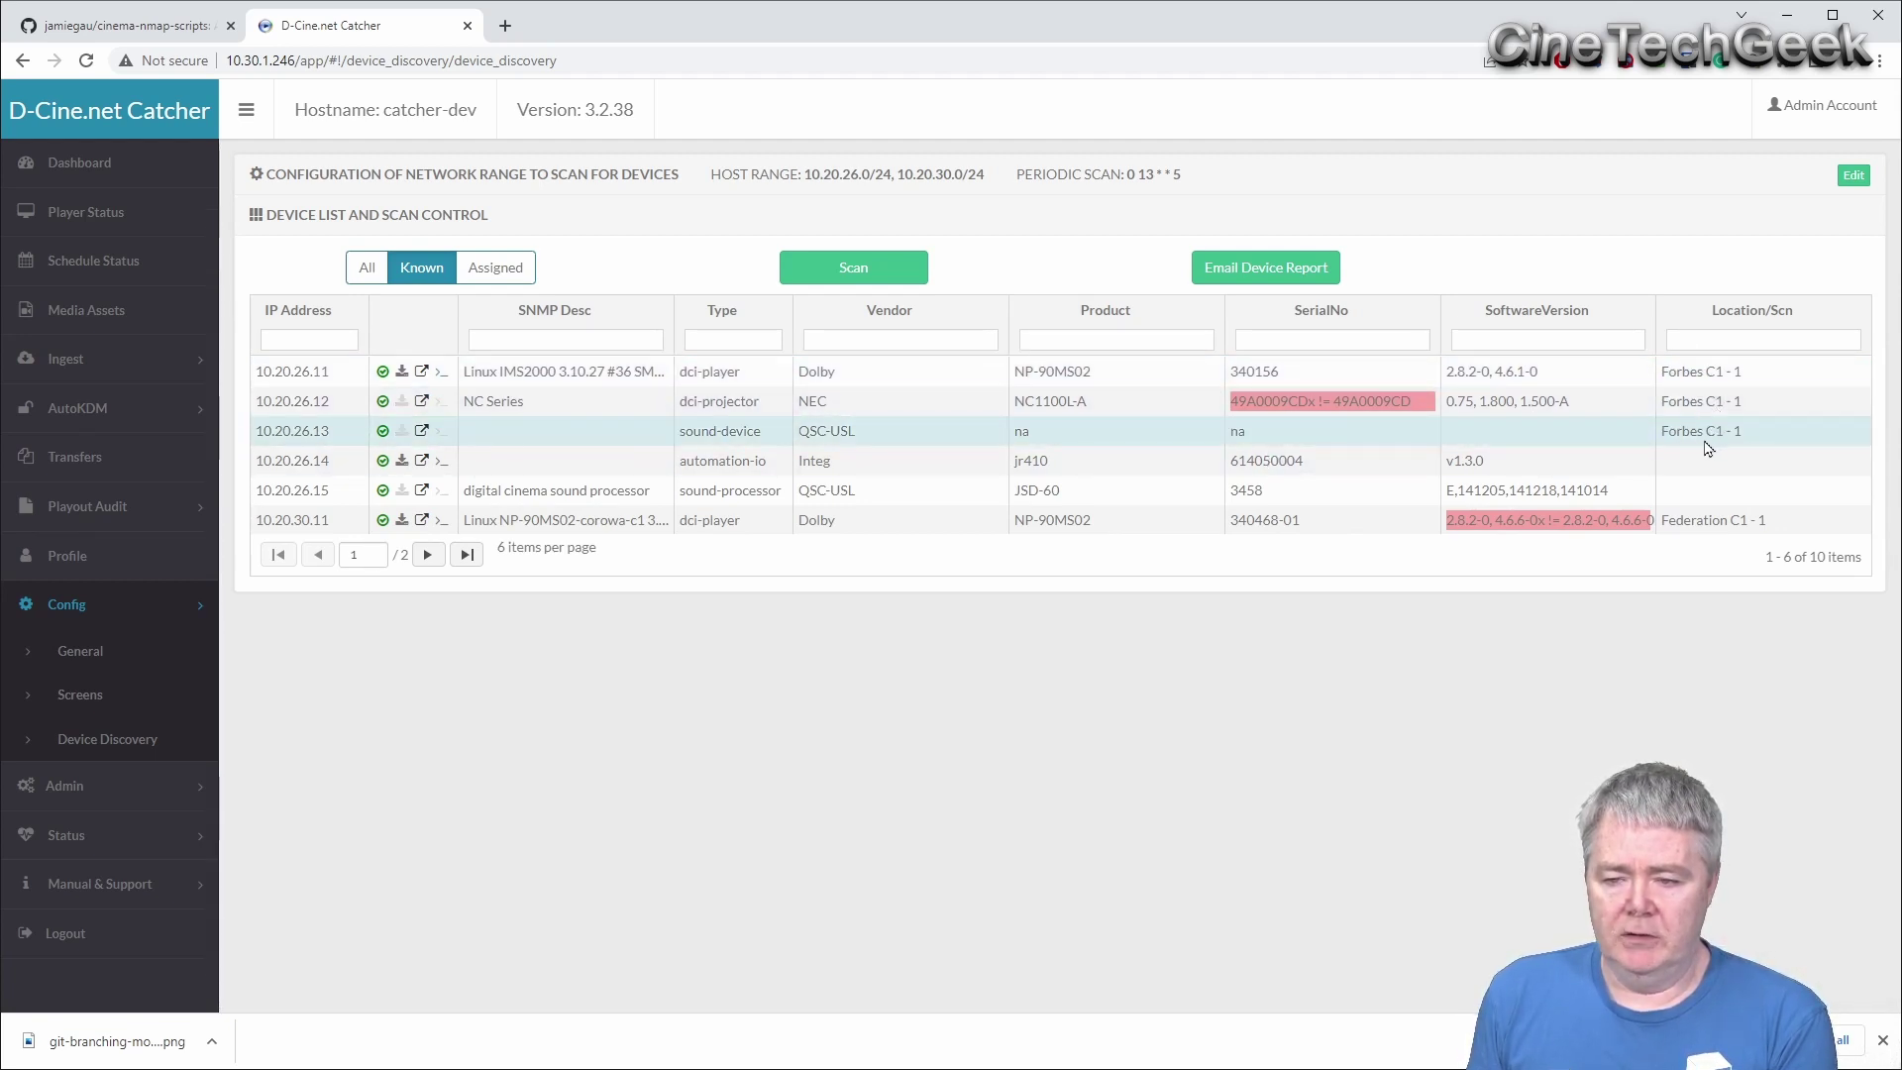
- Run a Single Scan and Update on the NEC projector at 10.20.26.12
click(1308, 401)
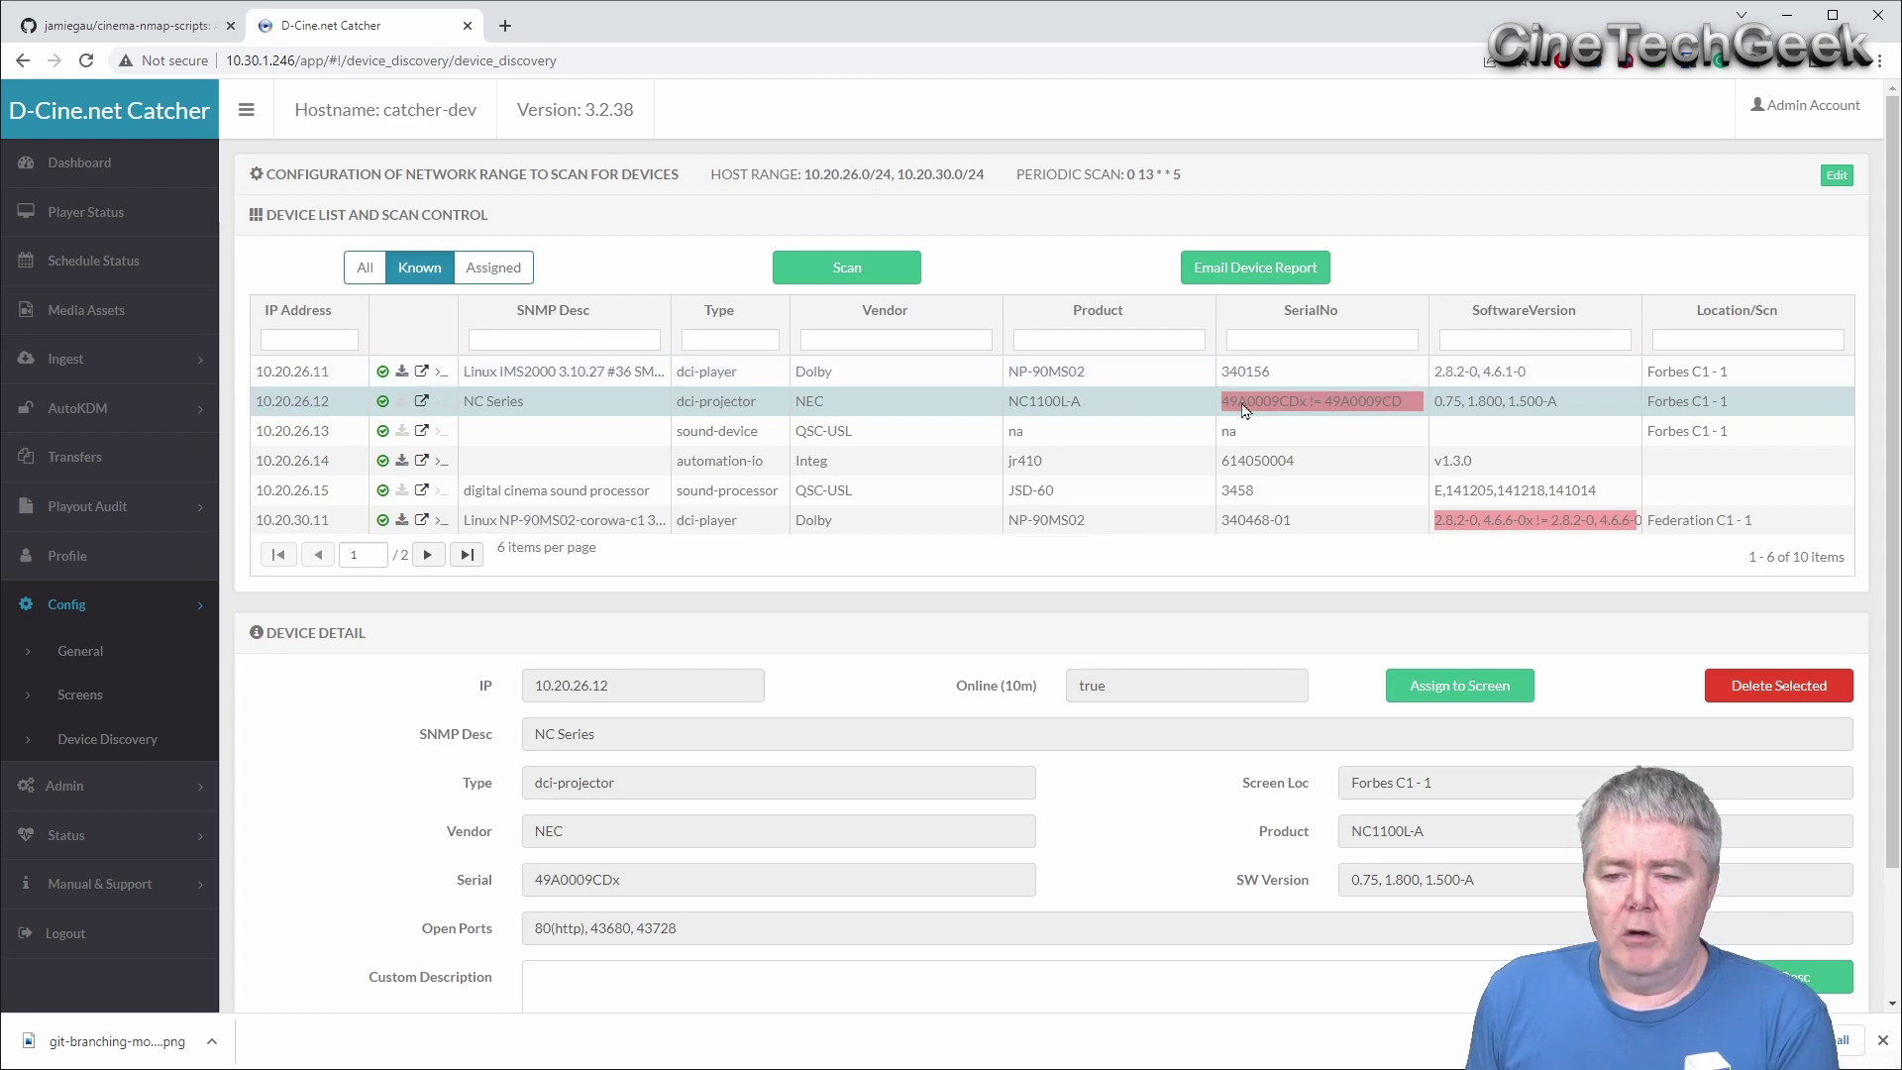
click(799, 274)
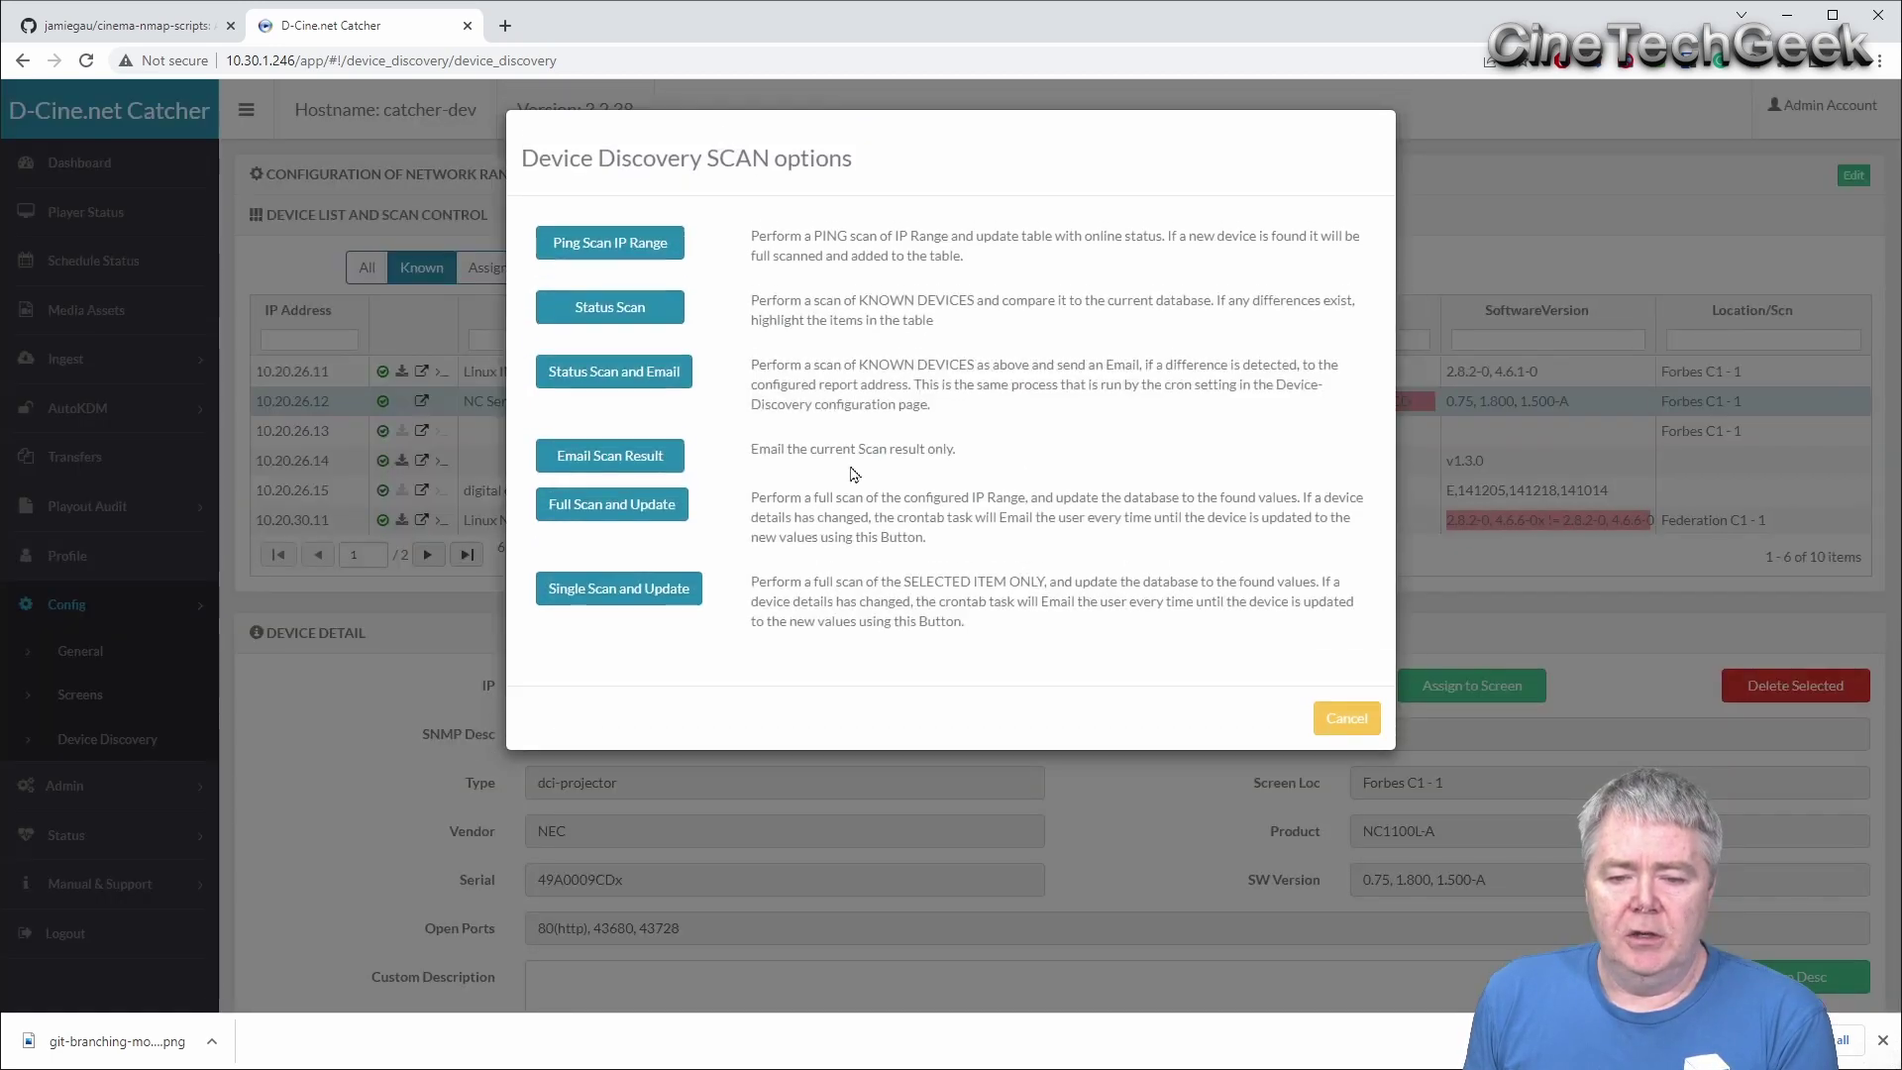
click(643, 591)
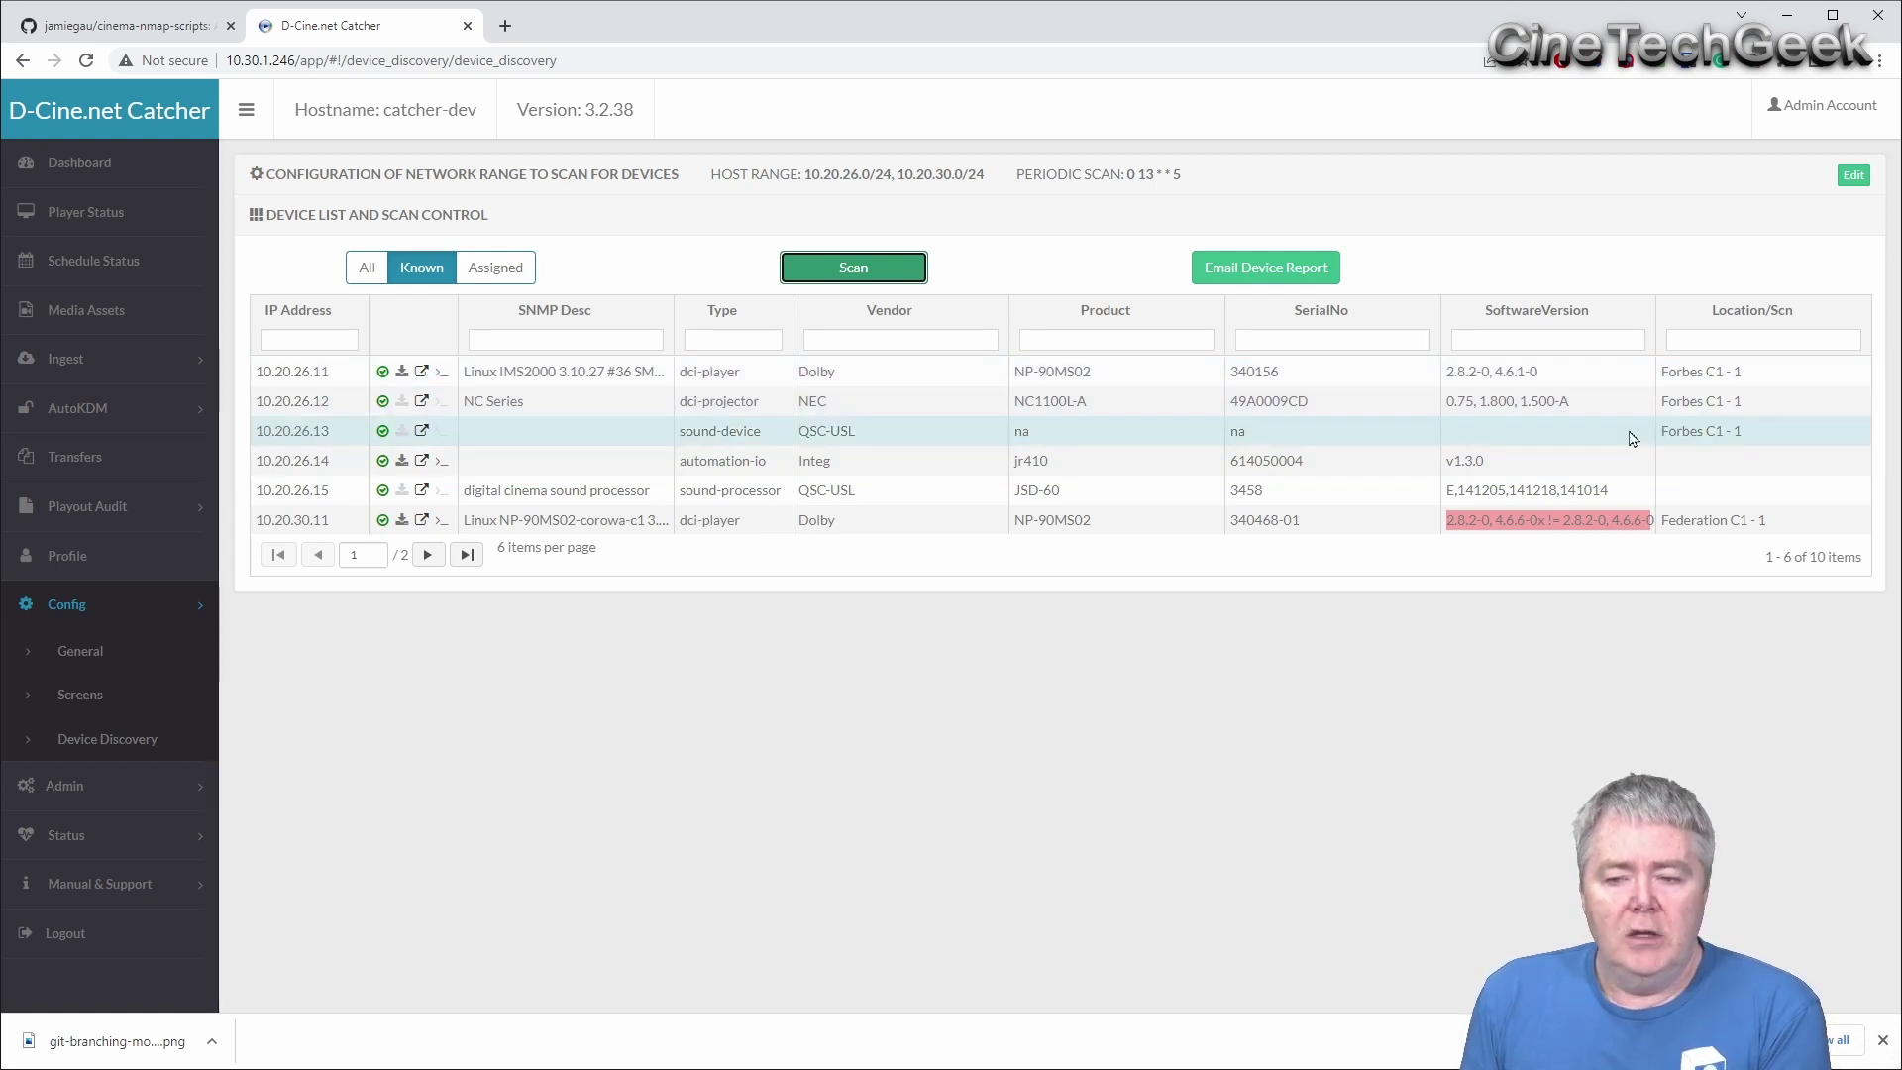
- View the Forbes C1 screen's details in the screens configuration and check the devices assigned to it
click(97, 708)
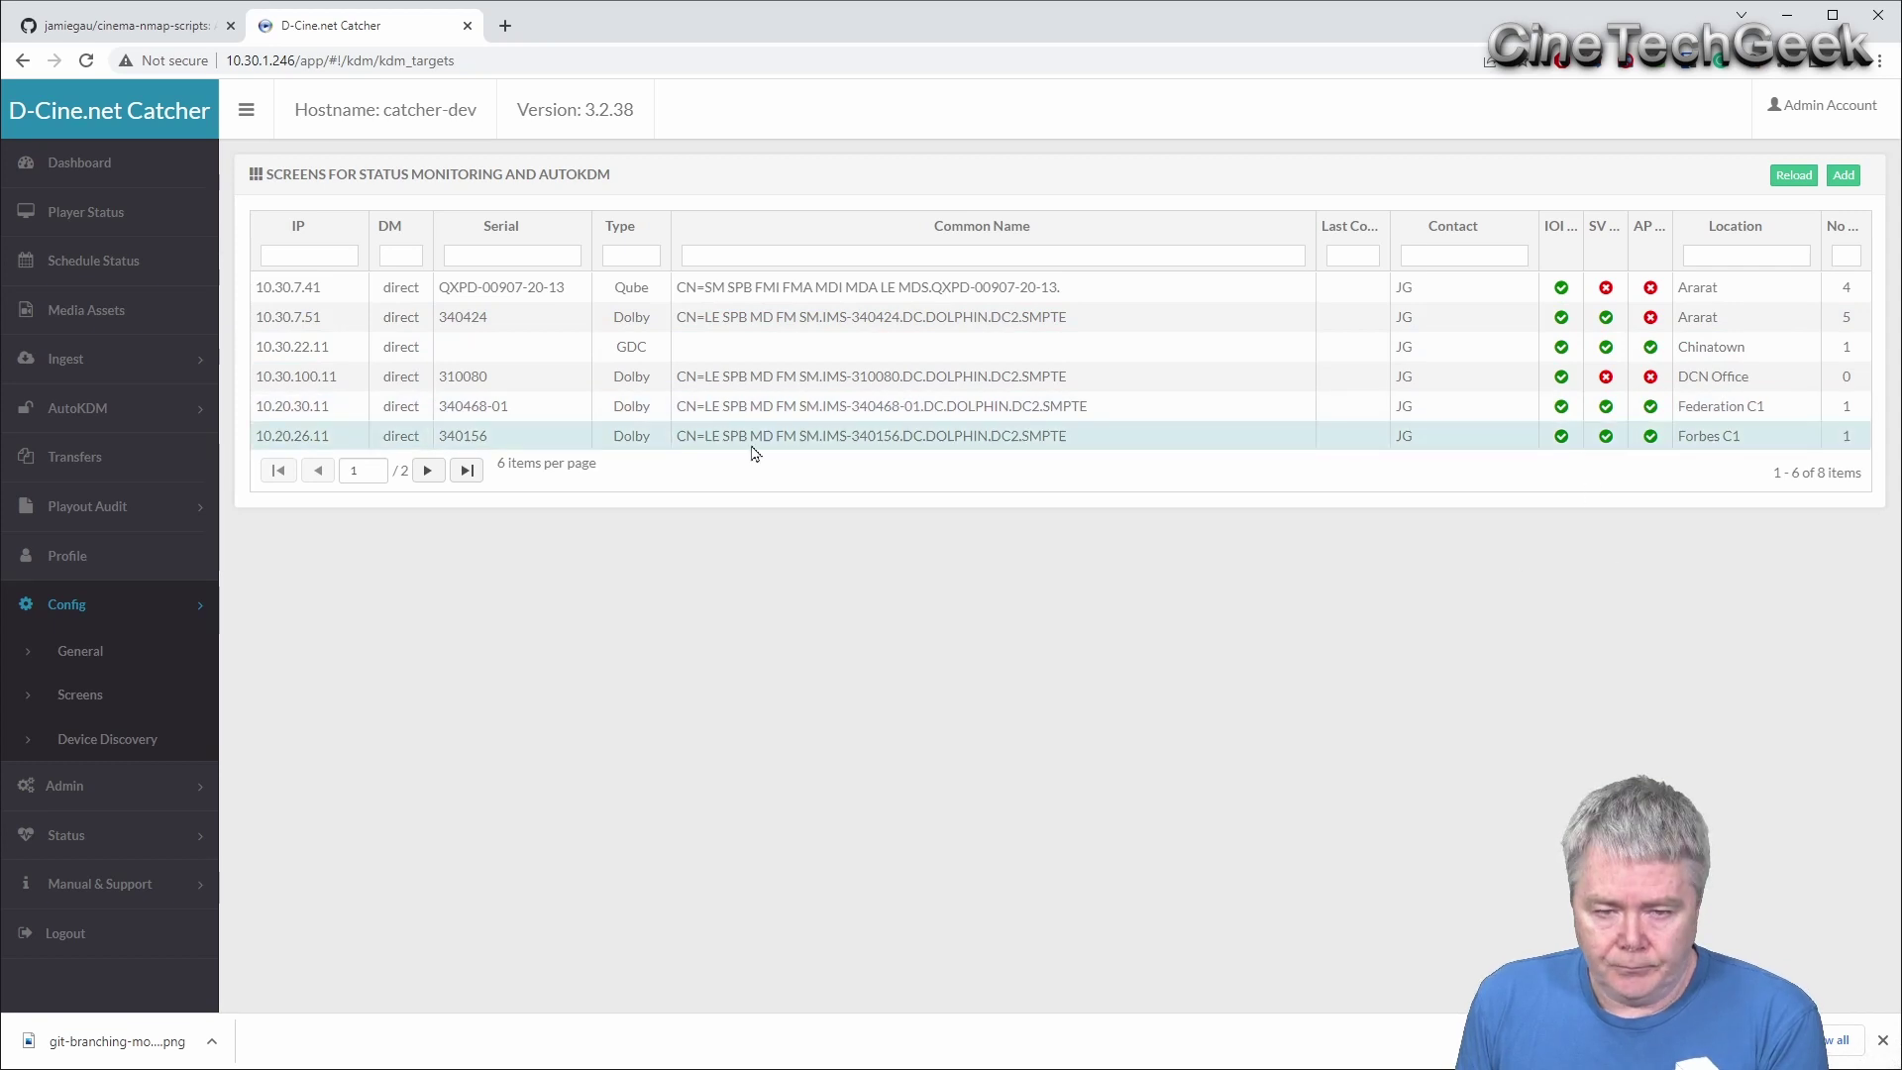
click(1689, 432)
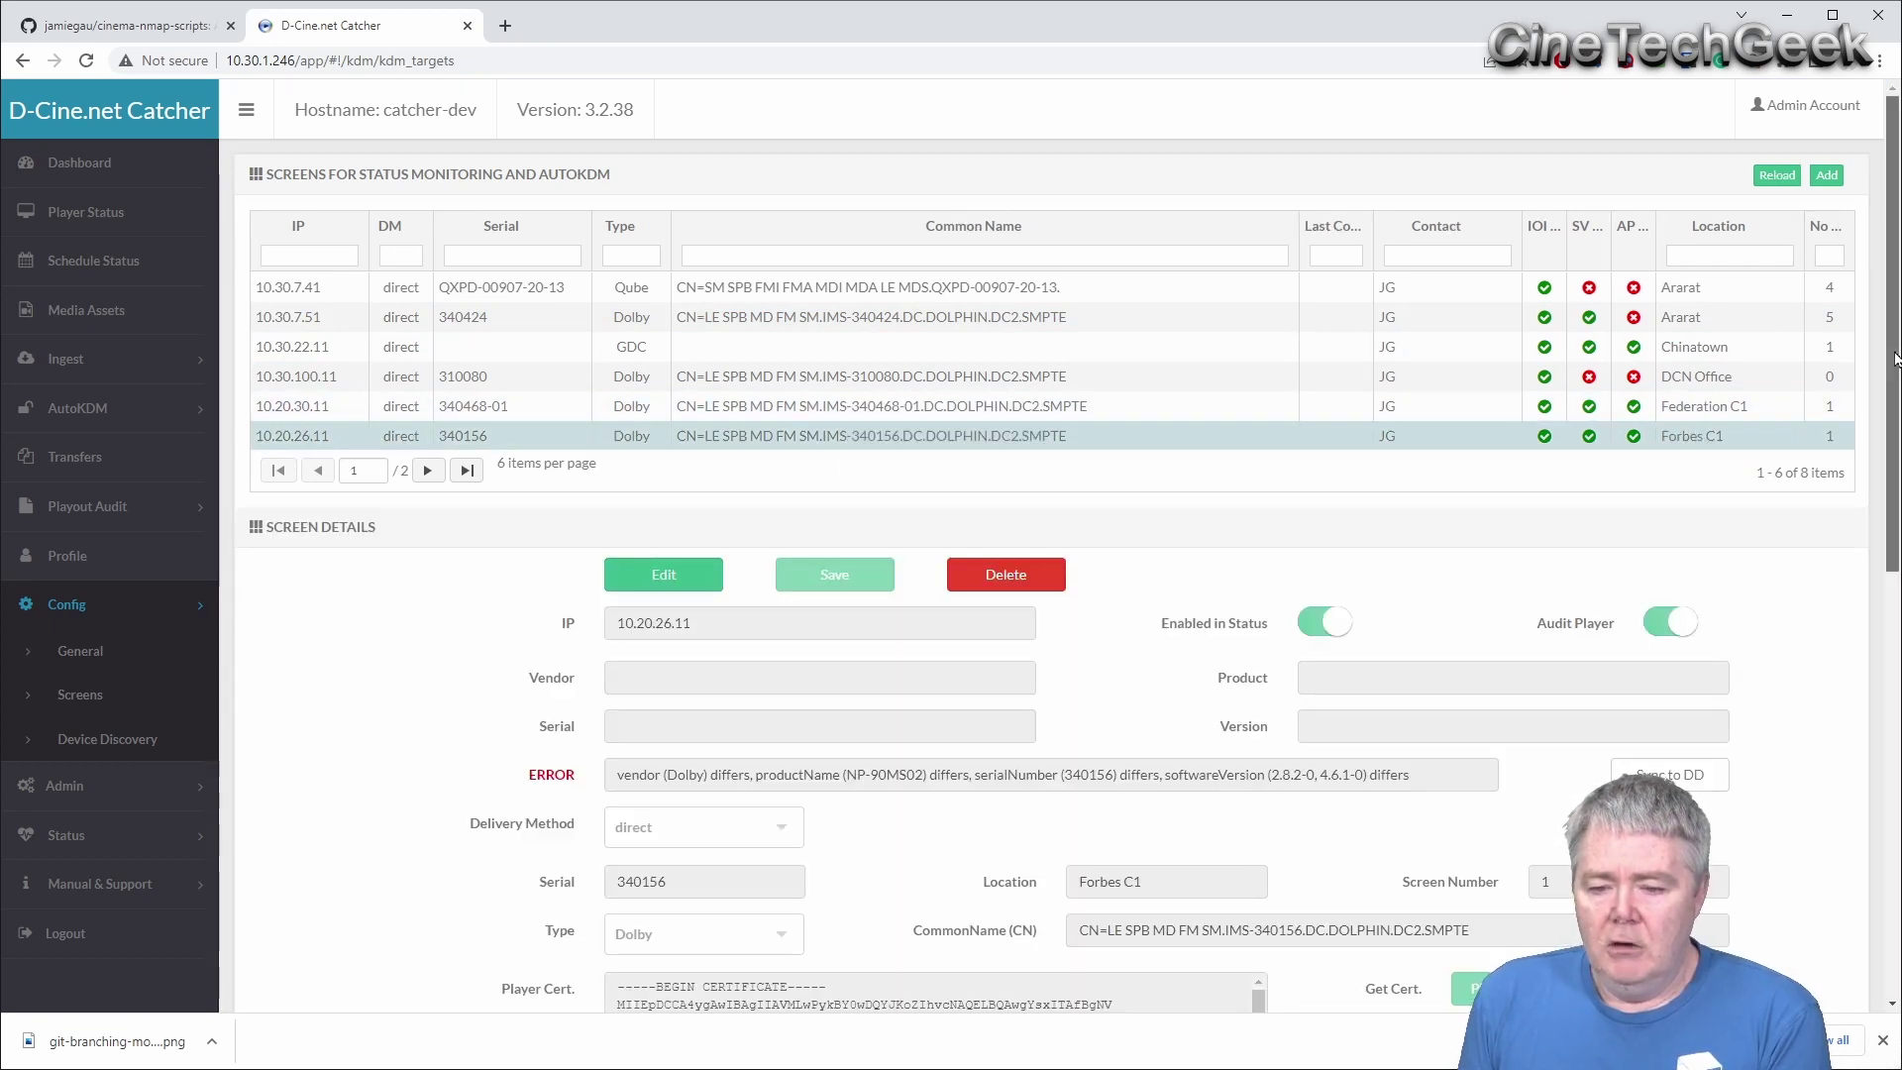
scroll(1887, 436, down, 5)
scroll(1887, 436, down, 2)
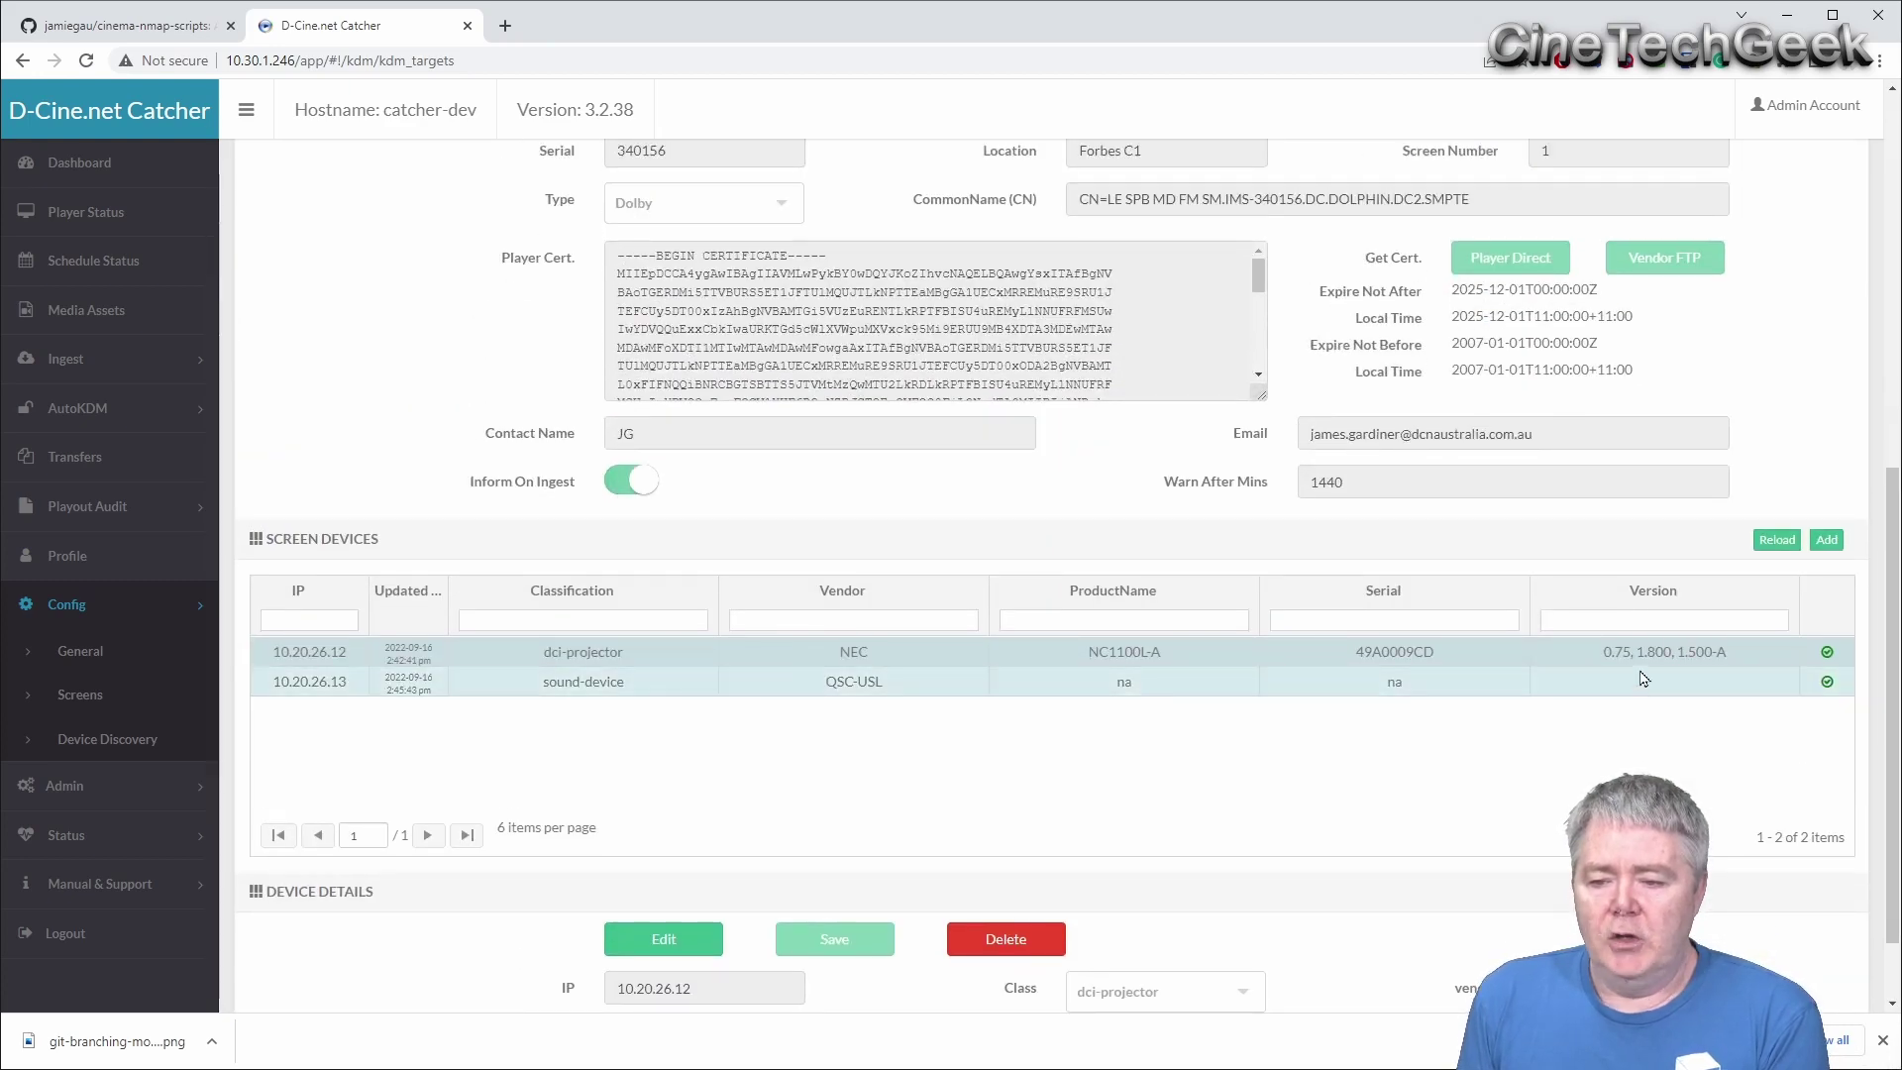
drag(1894, 667, 1894, 347)
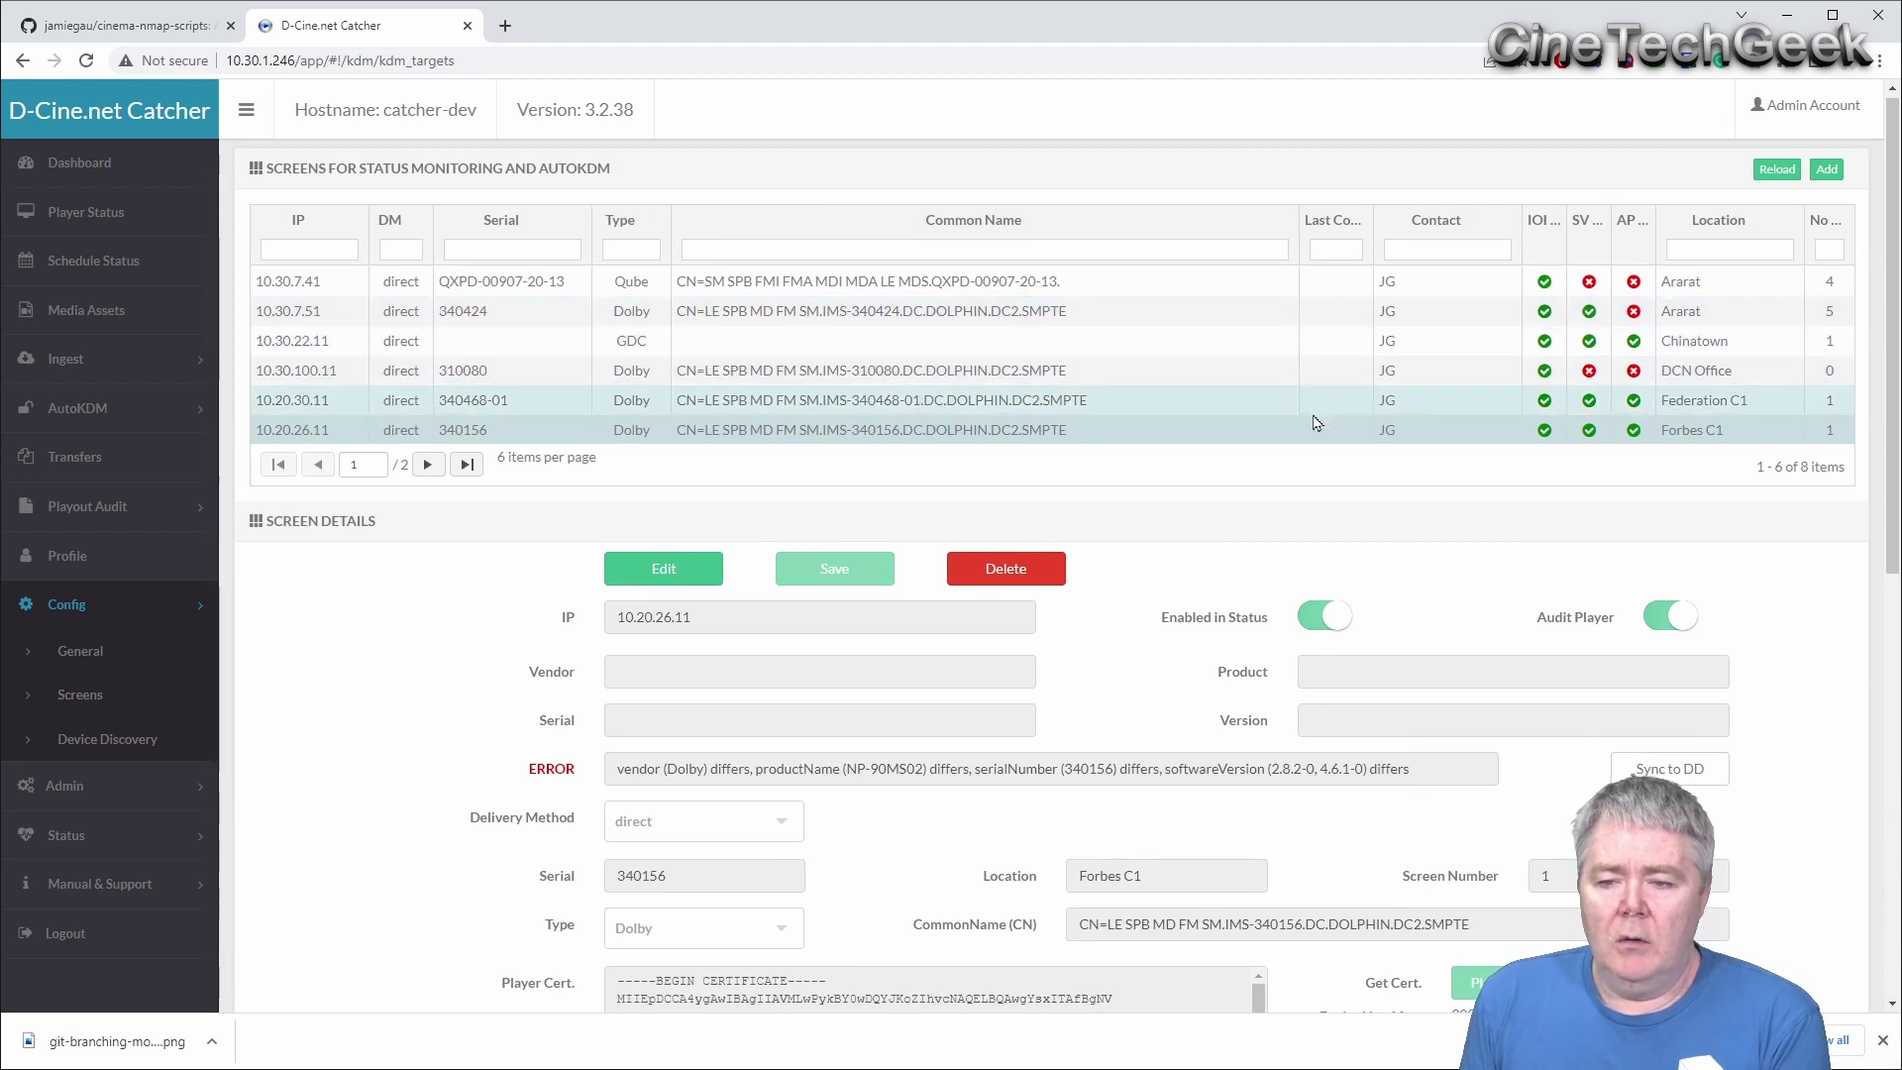
- Compare the Dolby player at 10.20.26.11 in Device Discovery with the Forbes C1 screen's player details and assigned devices
click(139, 739)
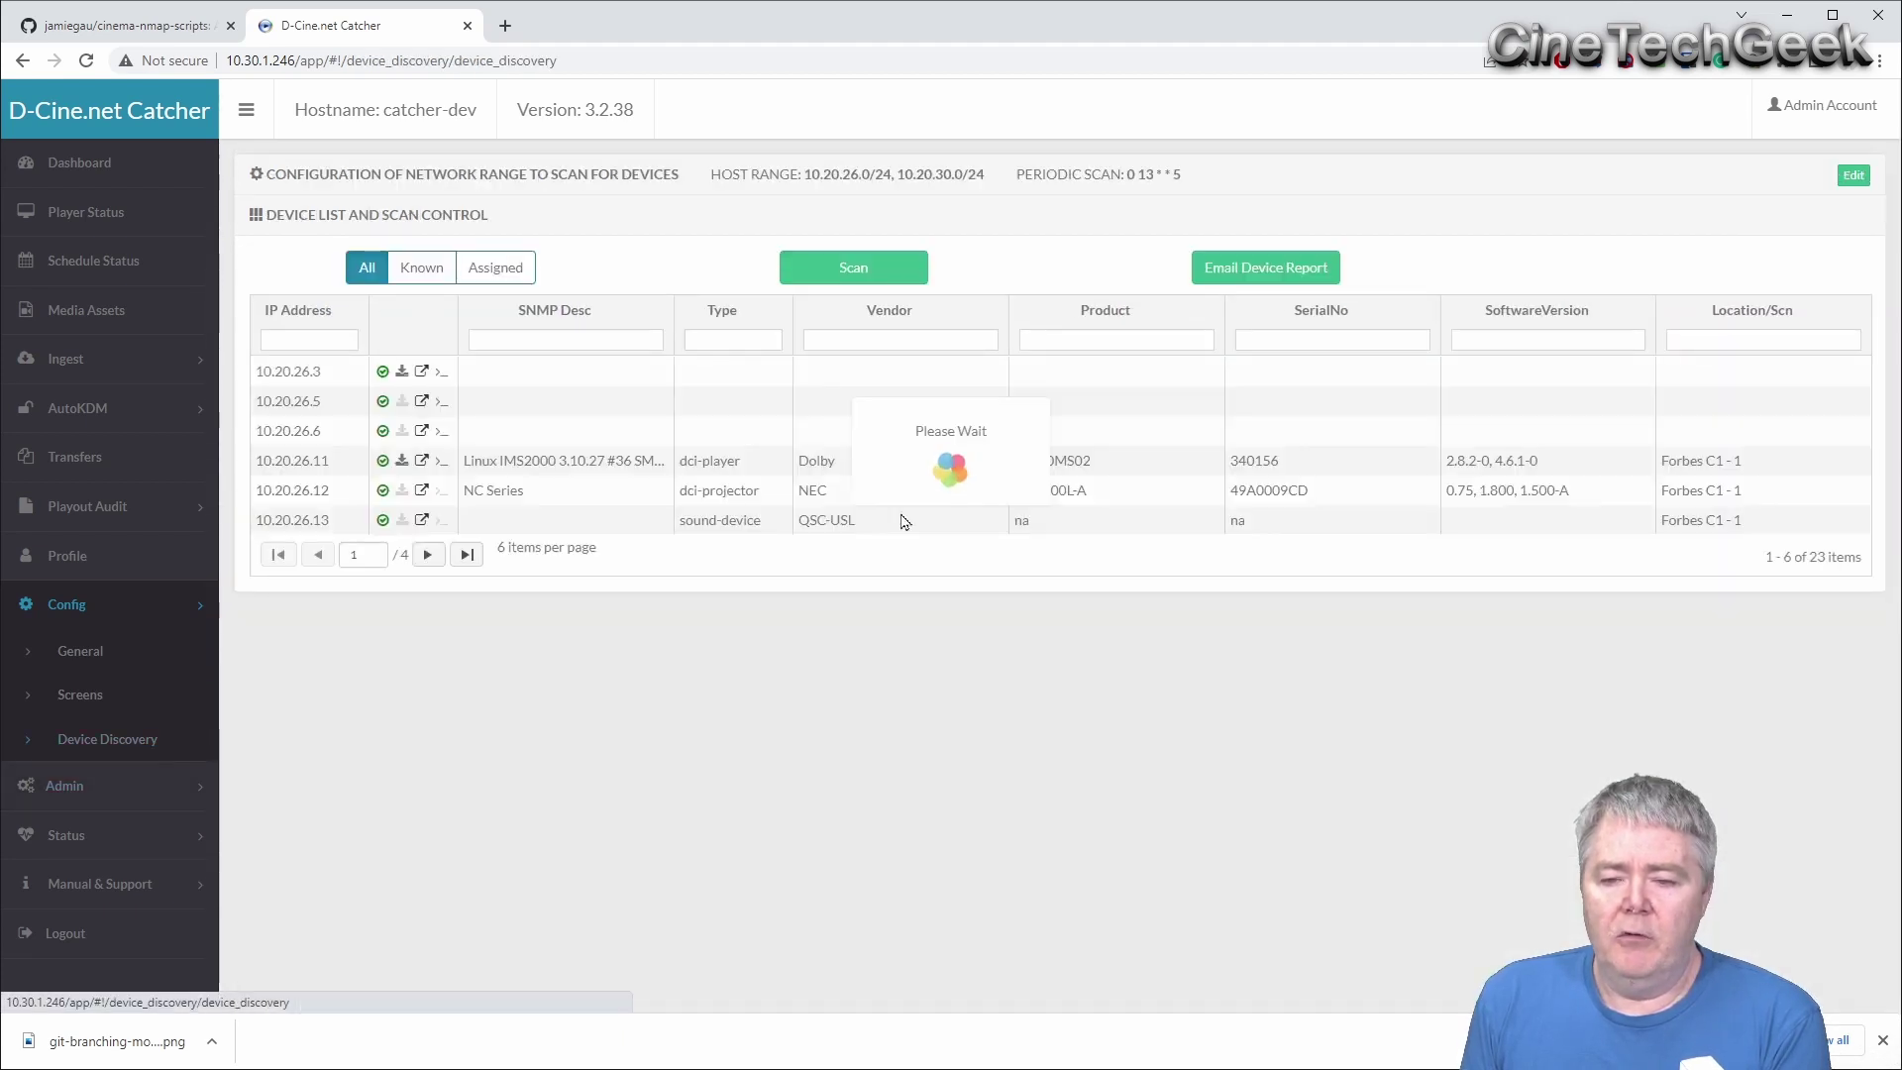
click(946, 461)
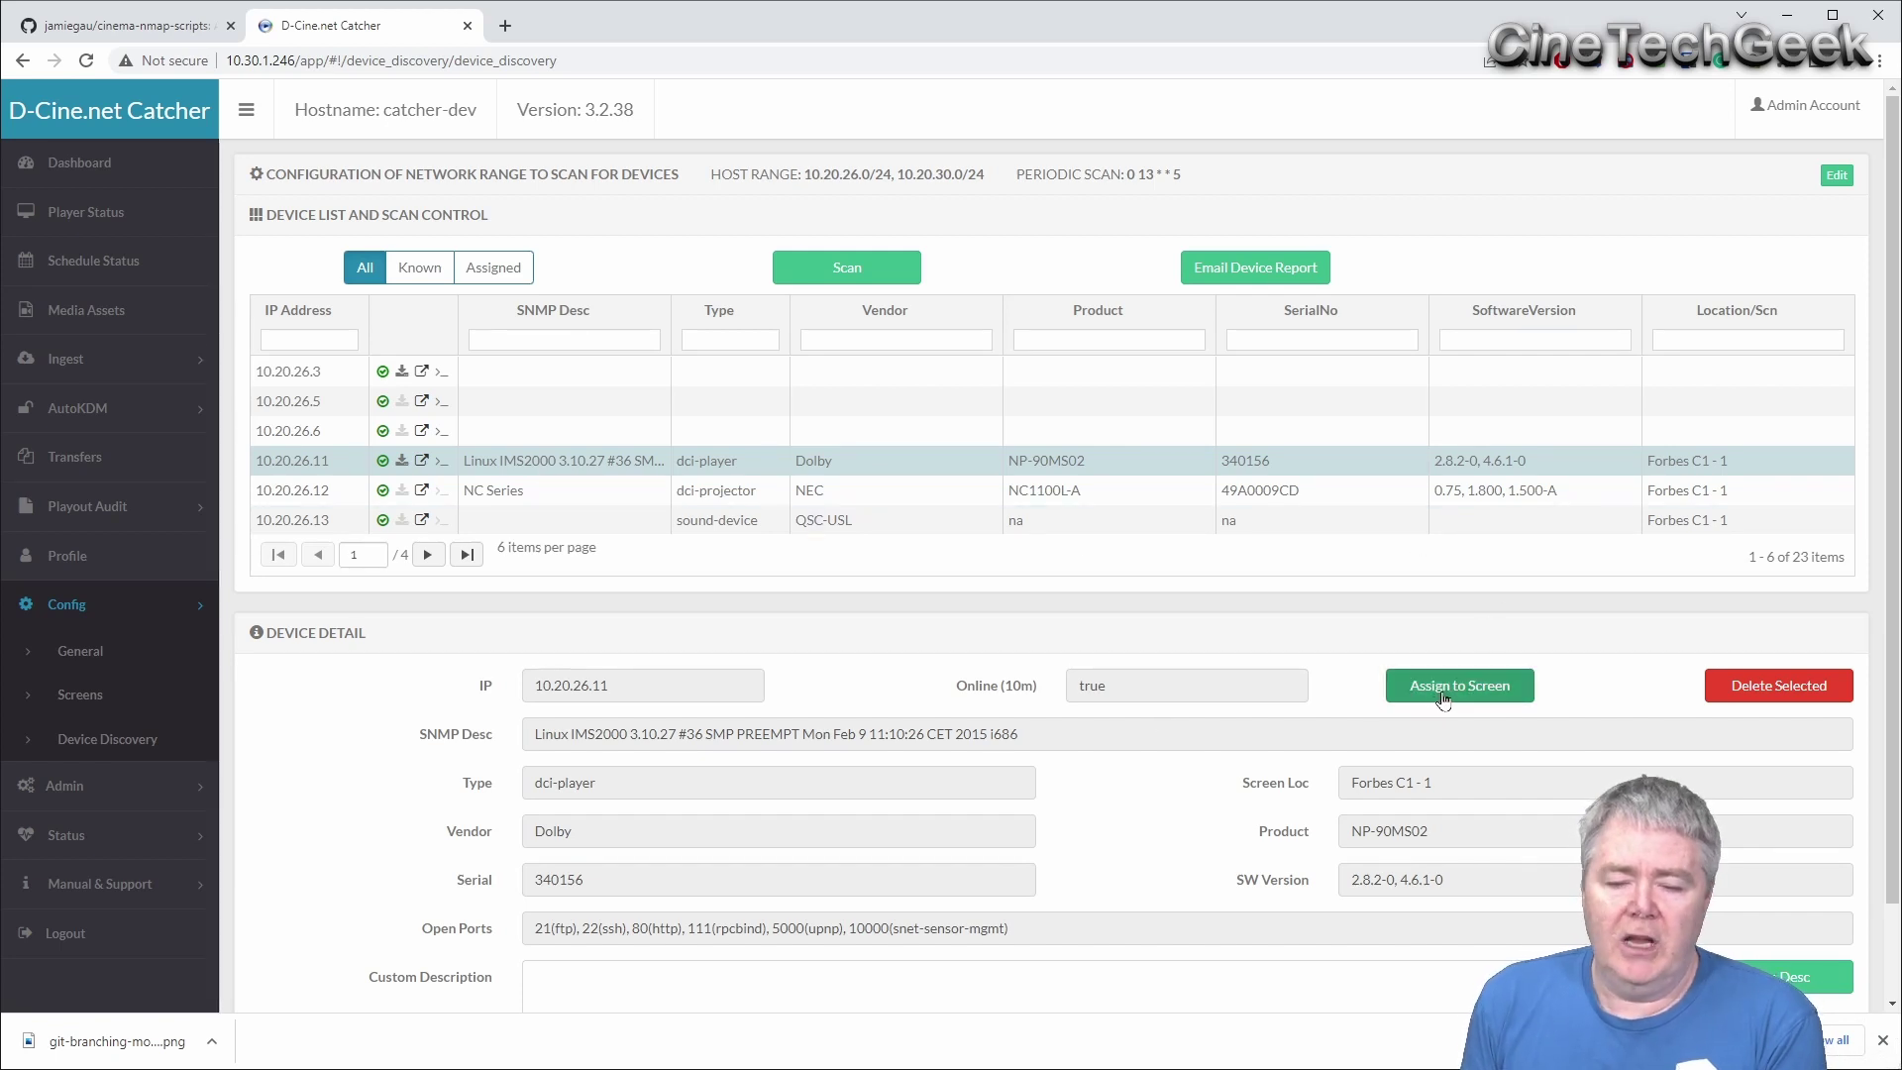
click(101, 697)
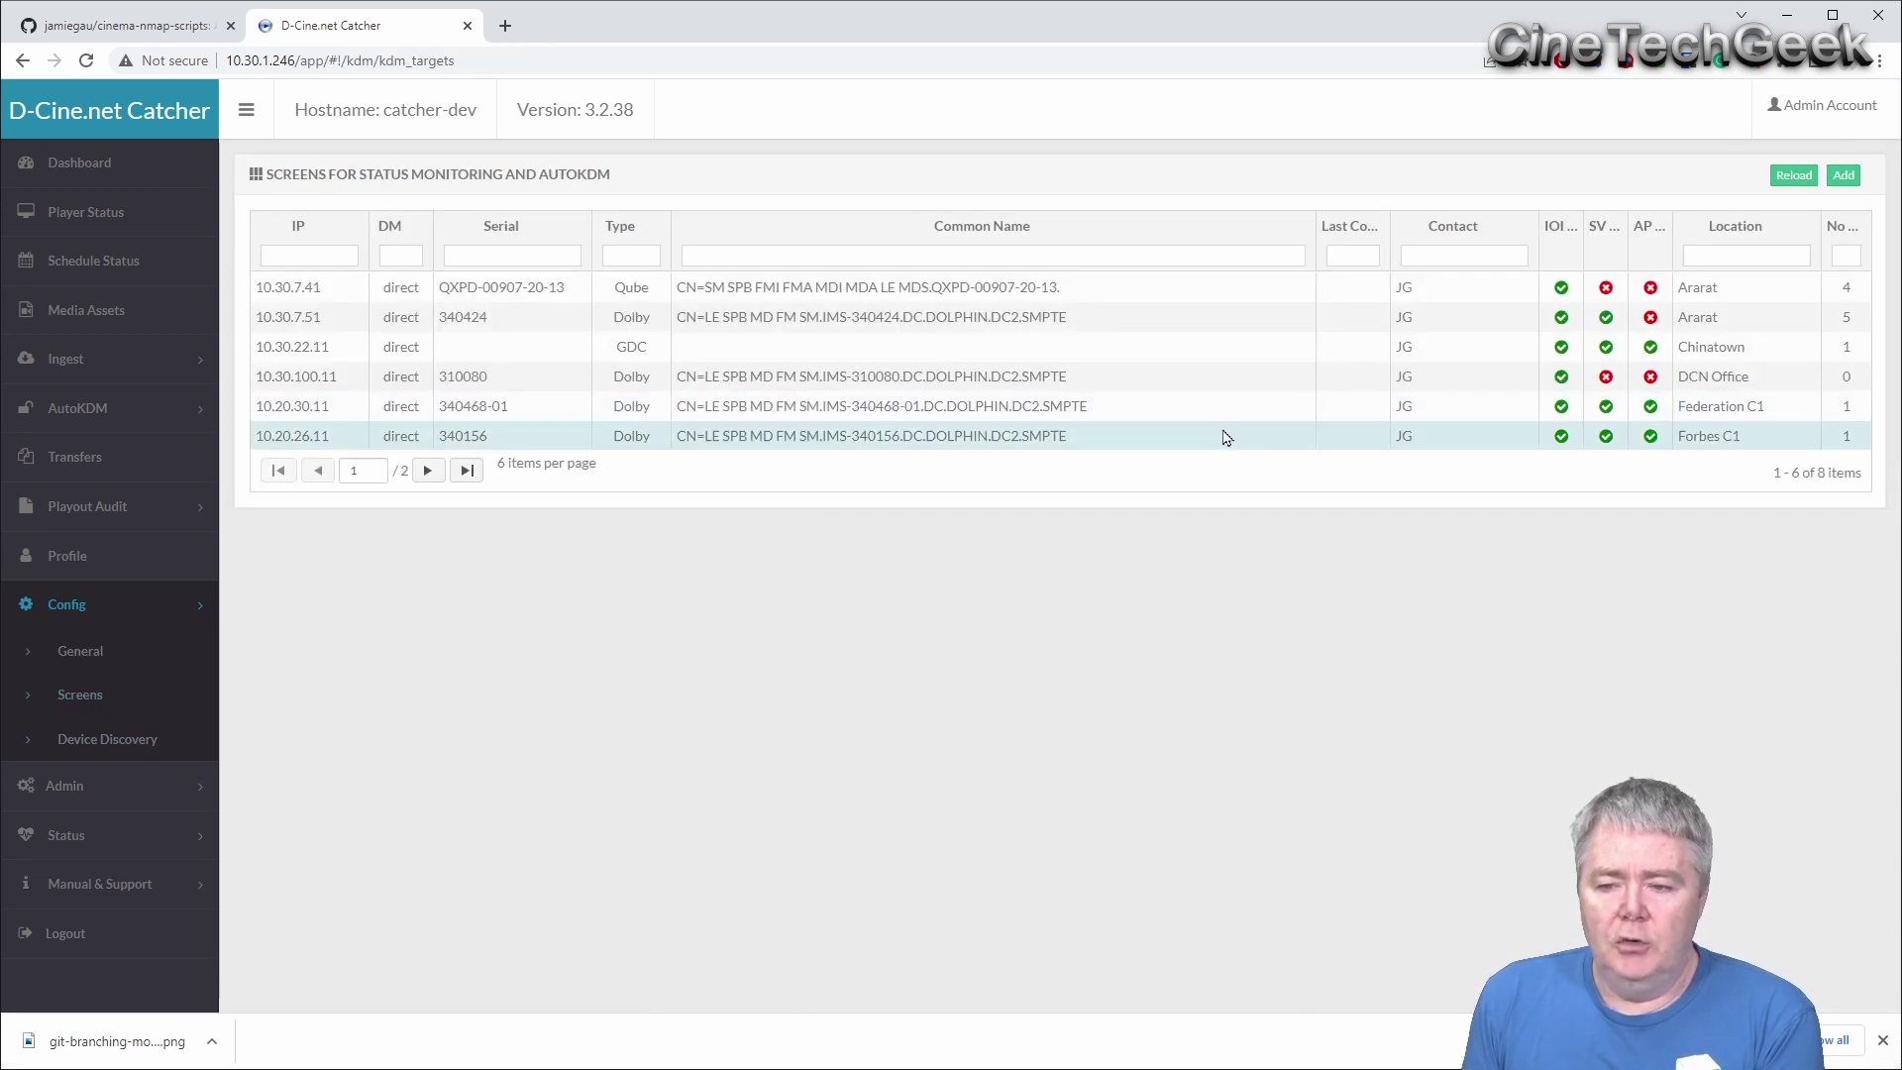
click(1226, 446)
scroll(1387, 643, down, 2)
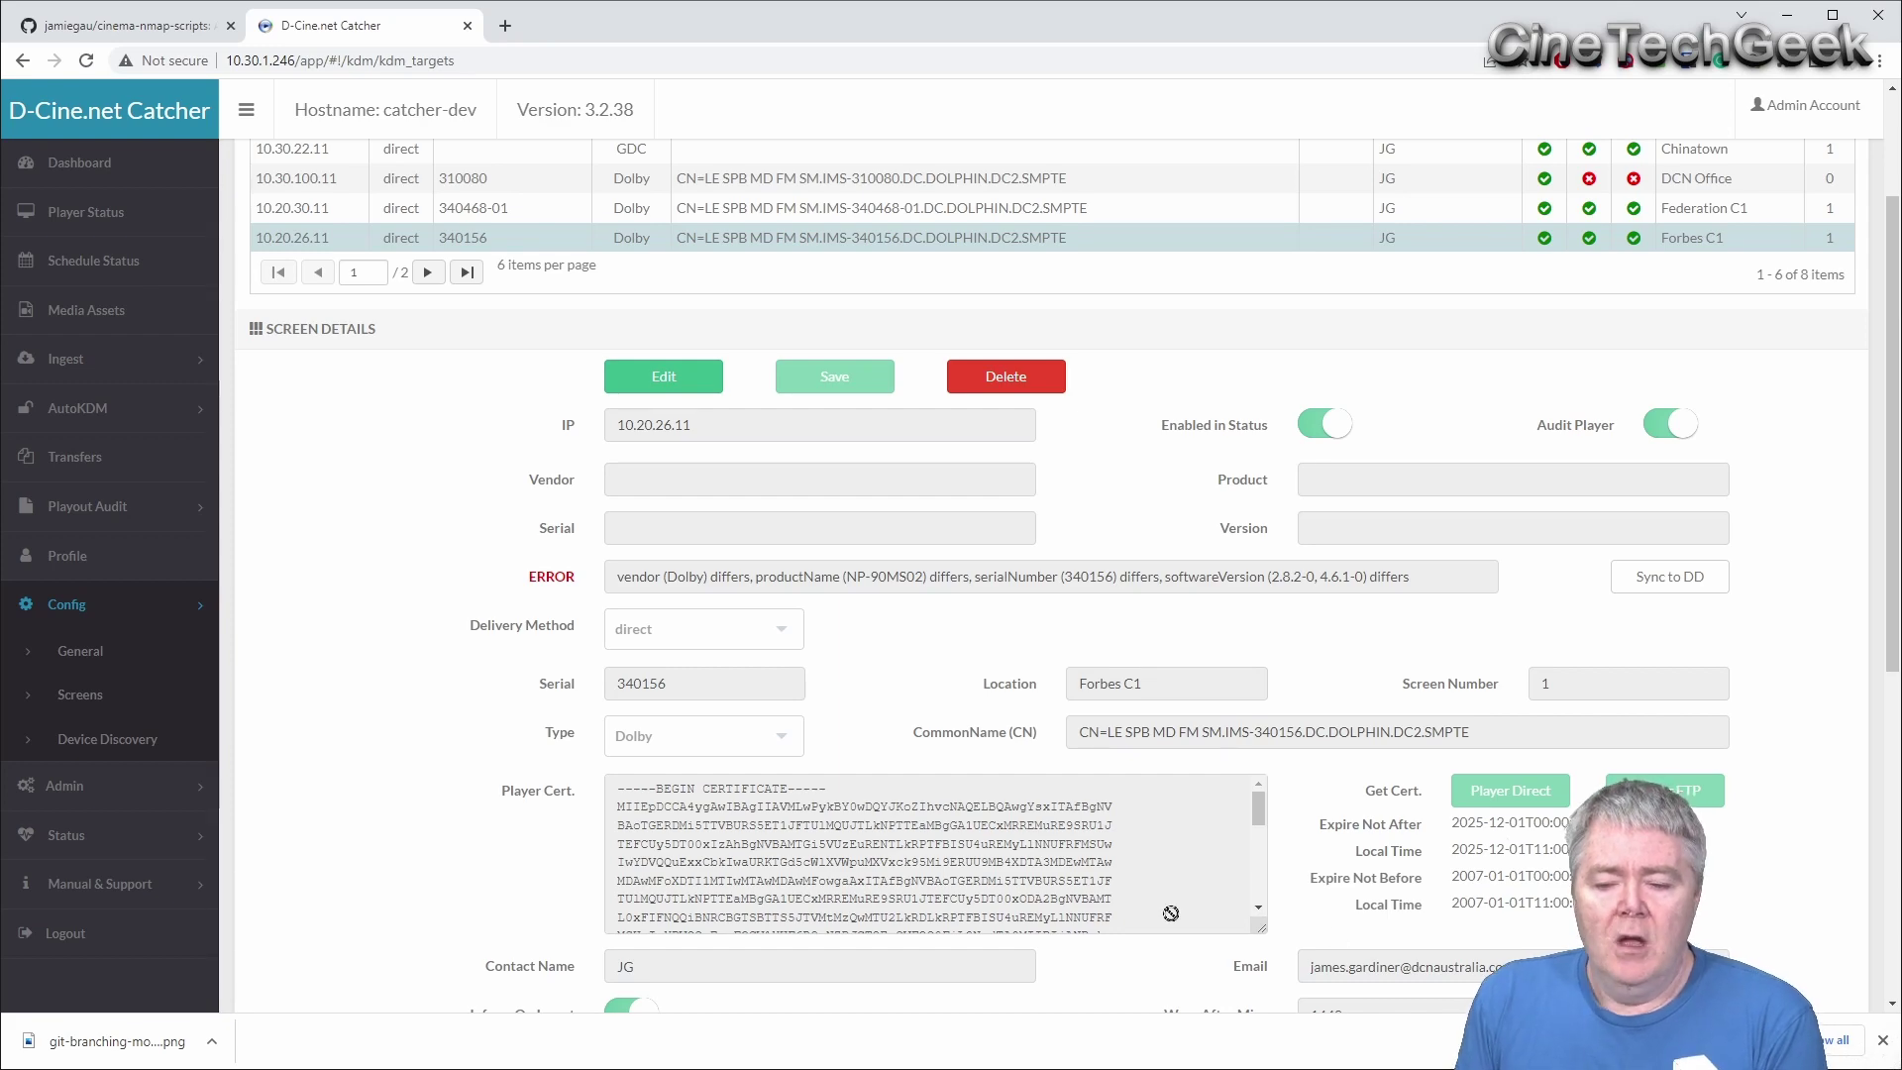
scroll(1169, 909, down, 2)
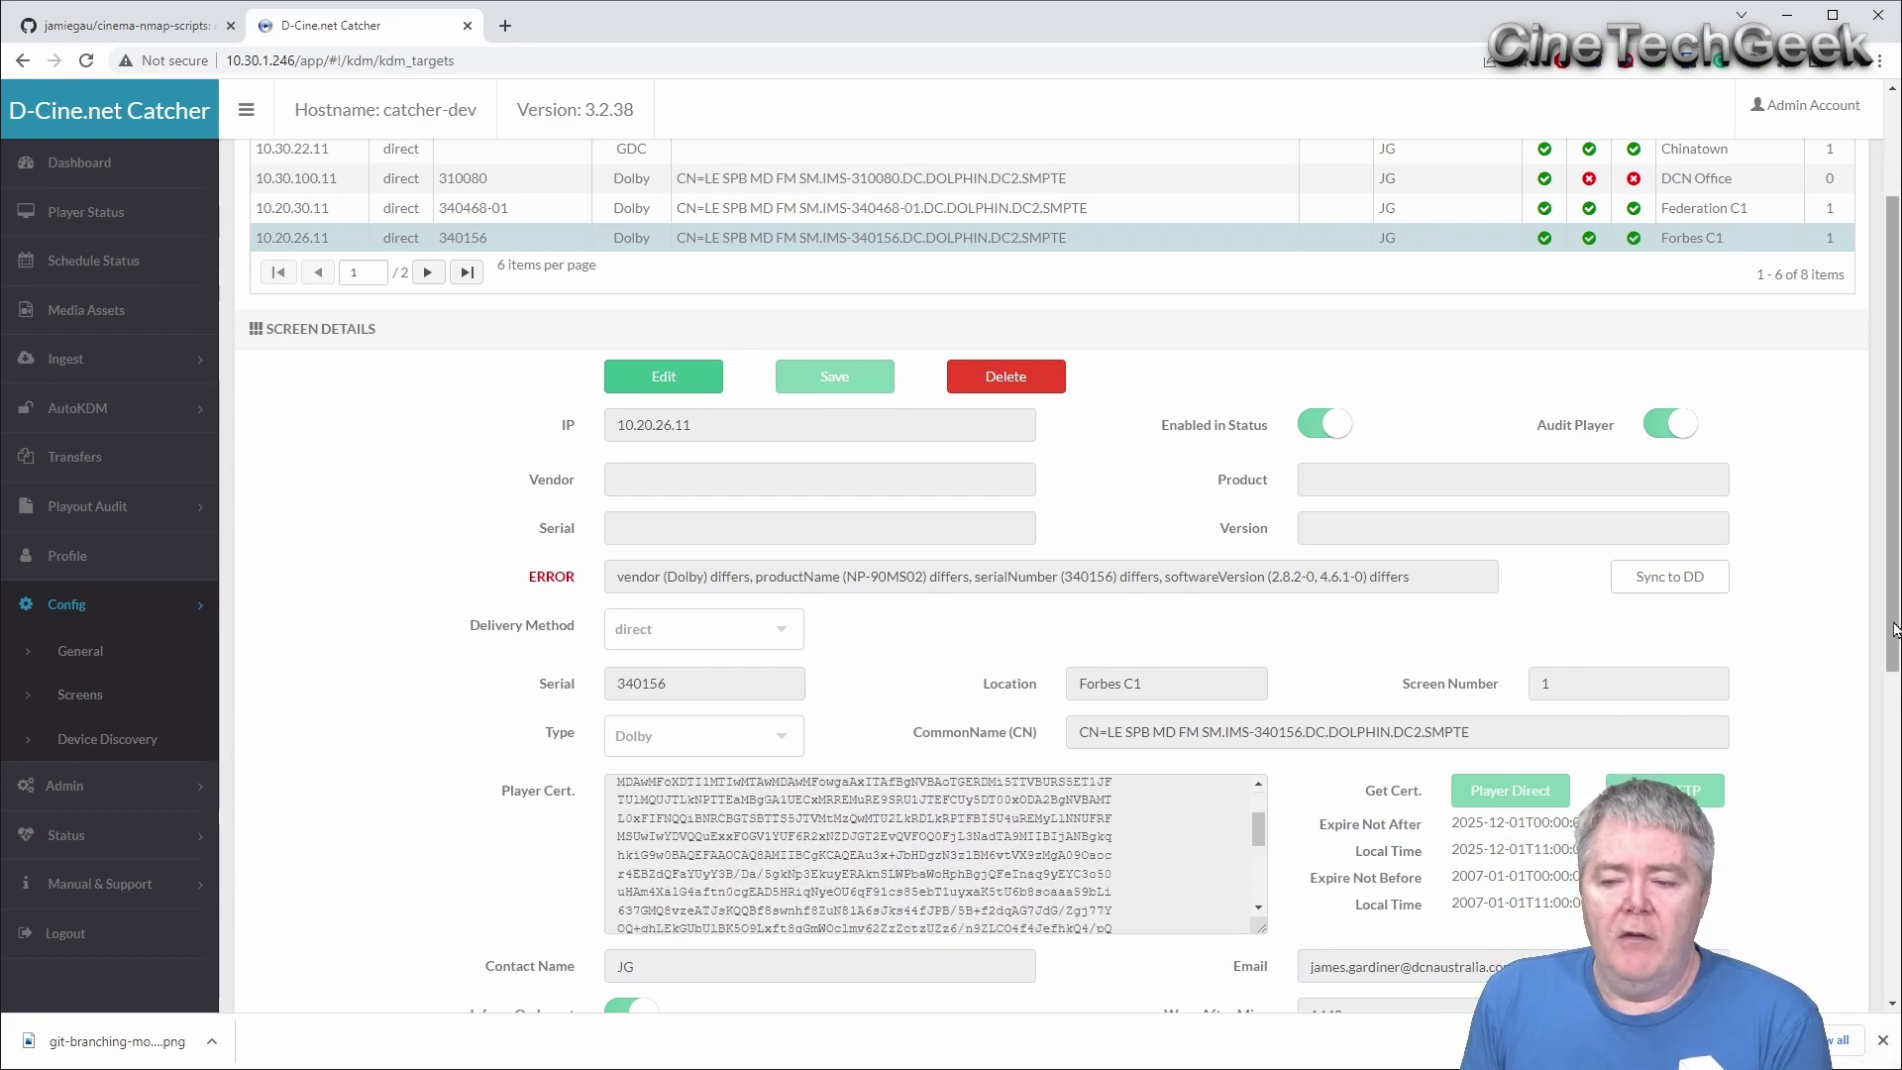
scroll(1894, 690, down, 4)
scroll(1429, 612, up, 4)
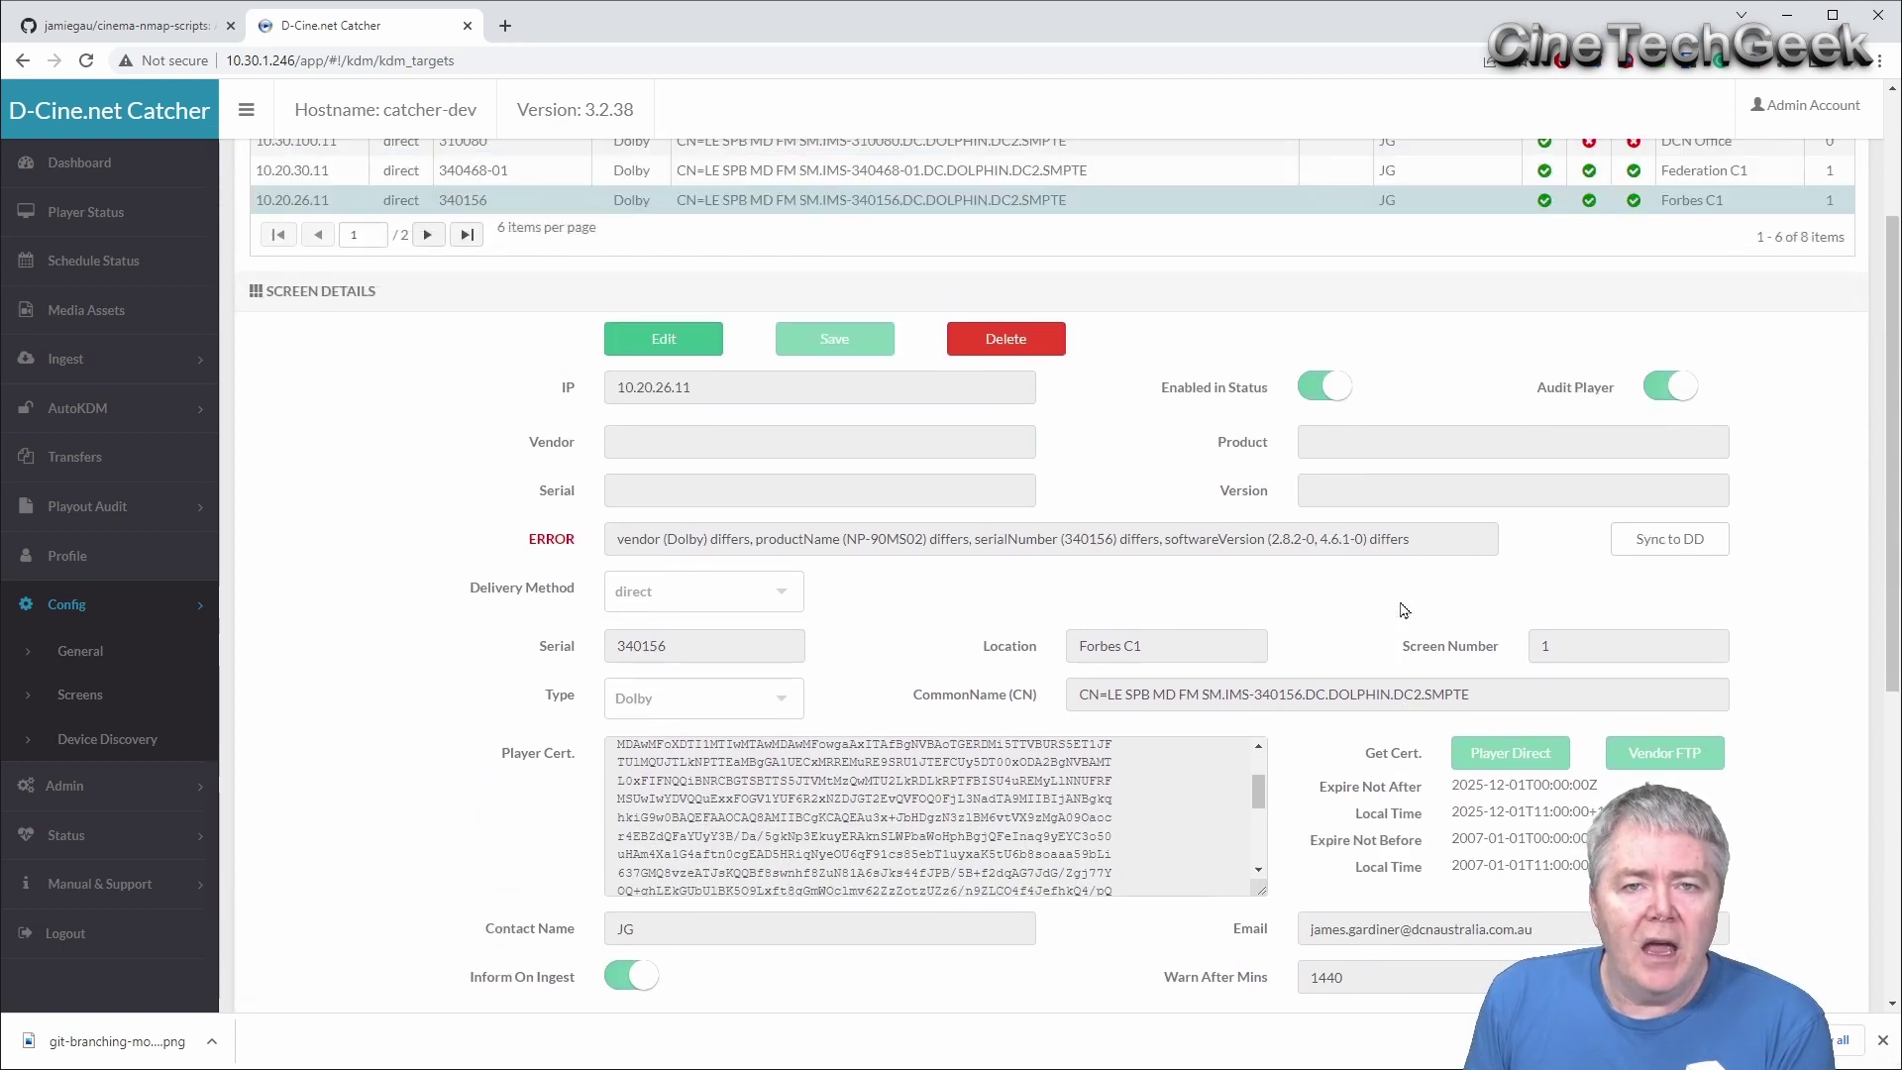
scroll(1404, 609, down, 6)
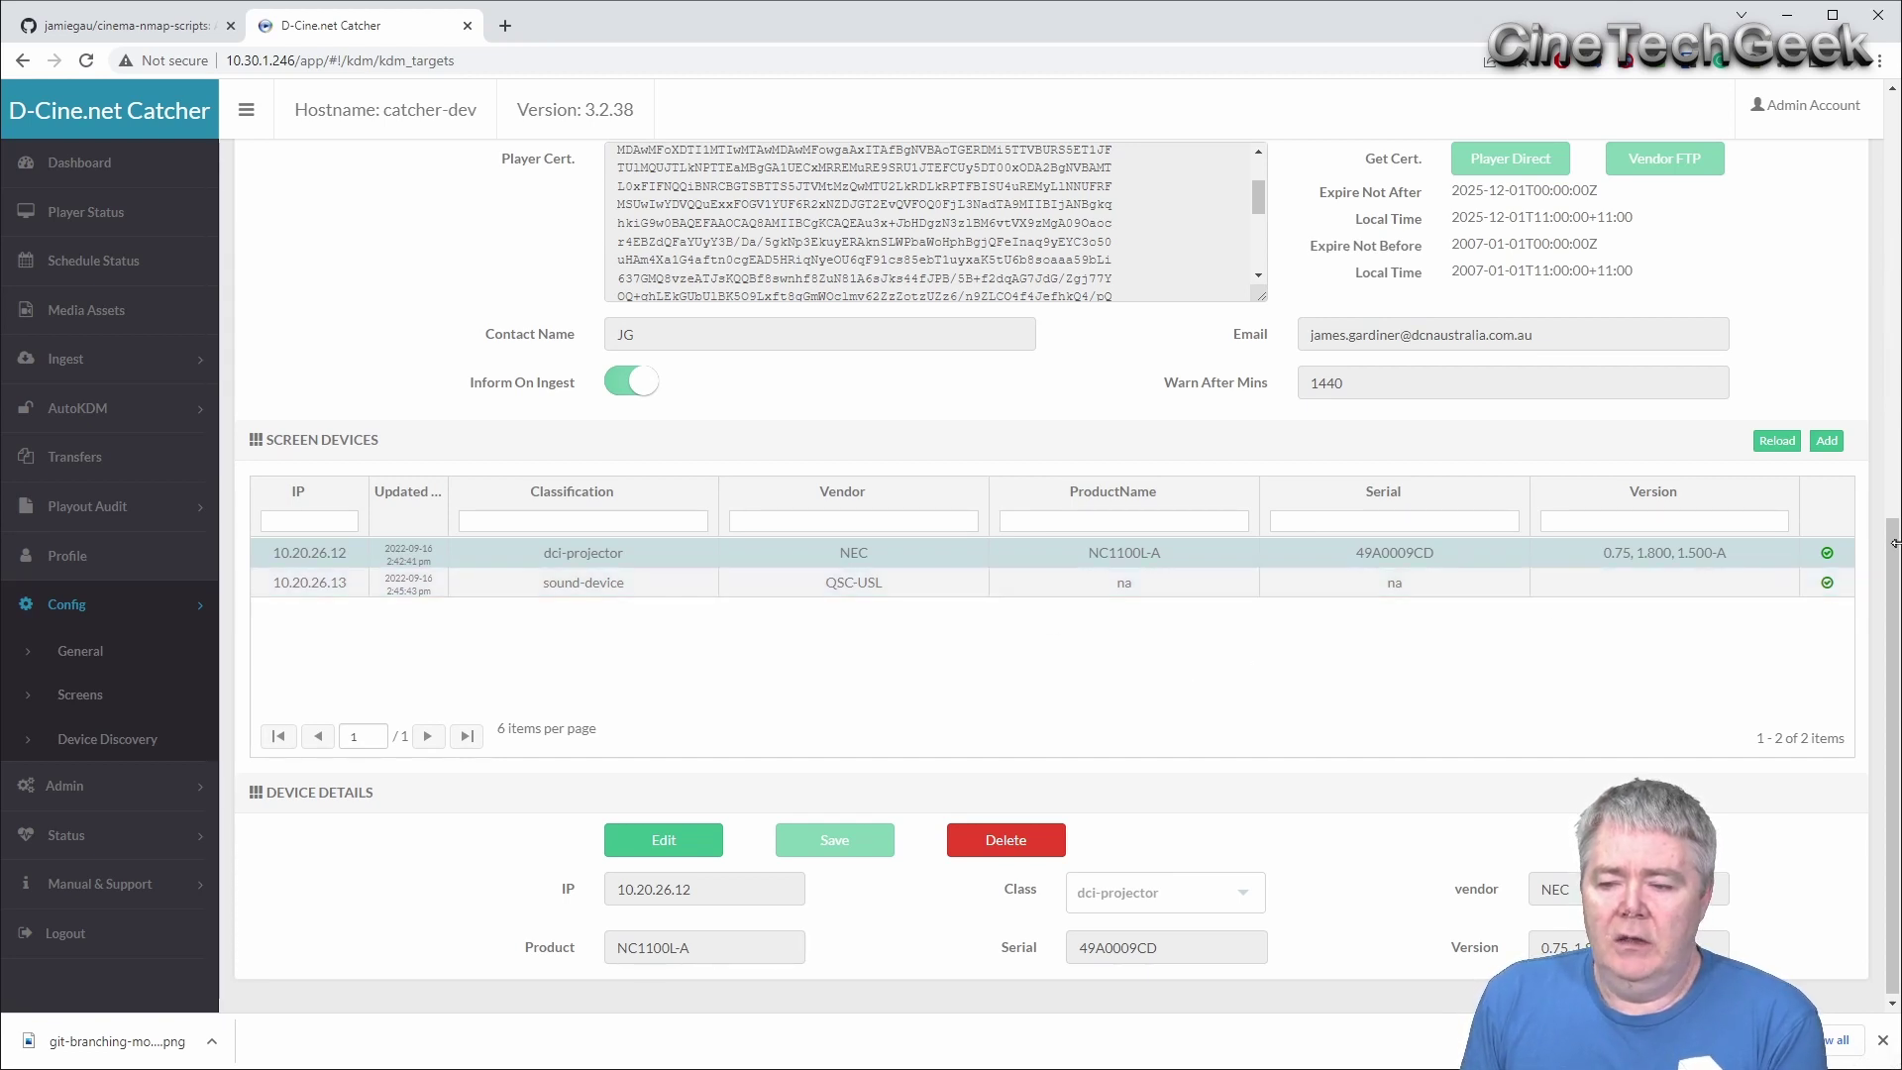
drag(1892, 555, 1892, 463)
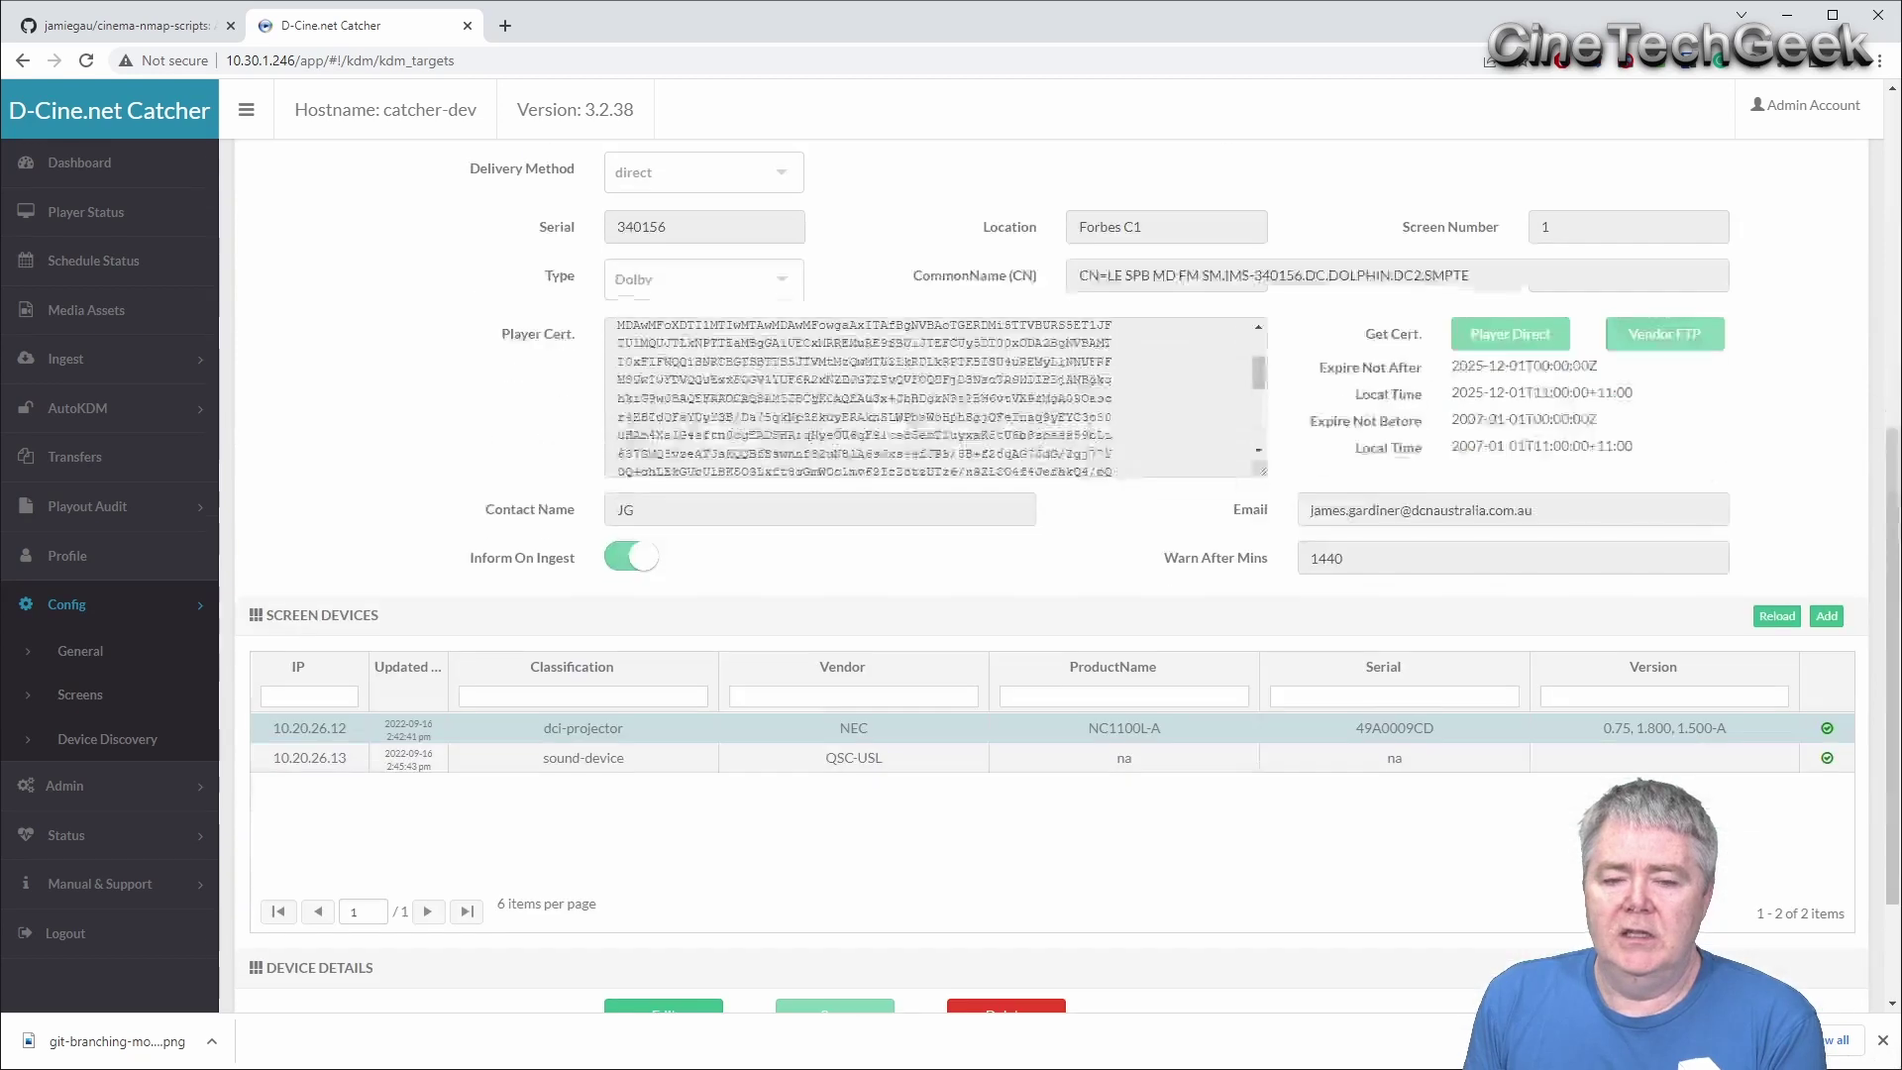
- View the player status overview and expand the controls of the first DC League of Super Pets player
click(96, 213)
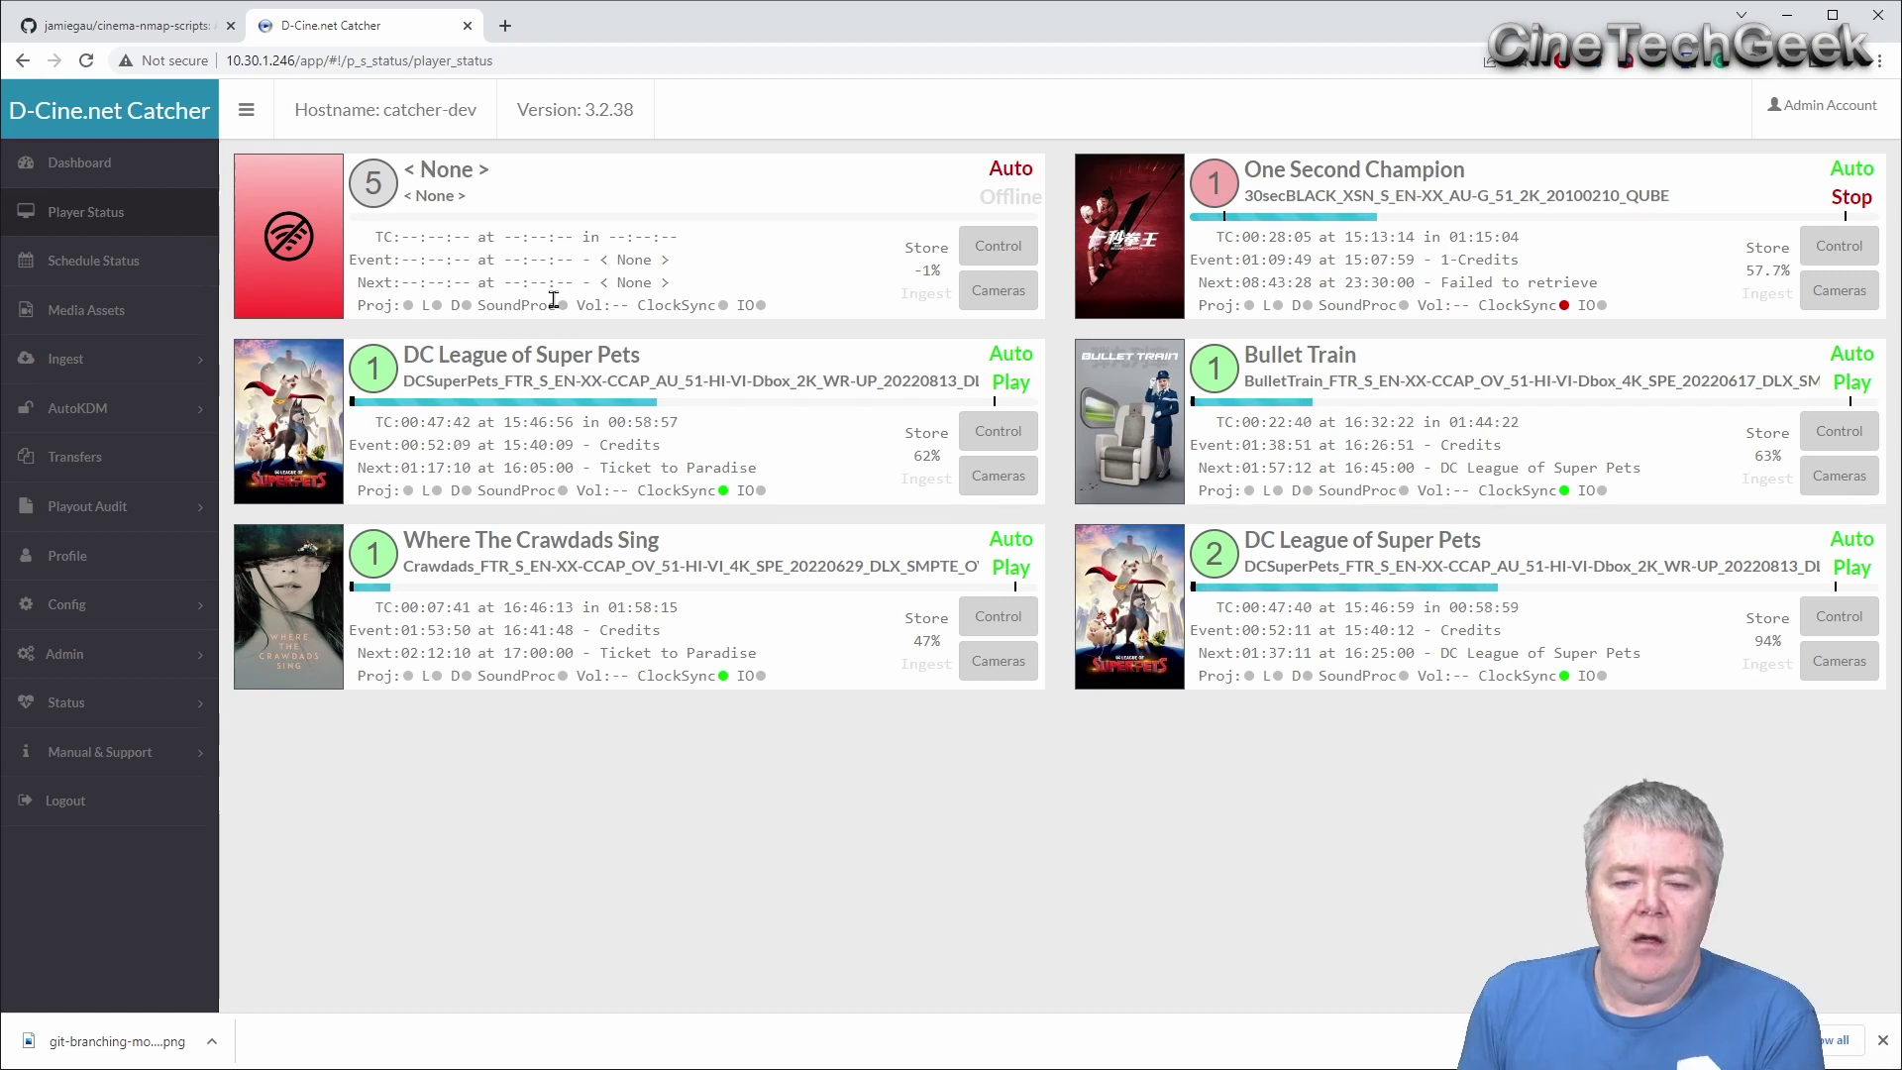
mouse_move(759, 492)
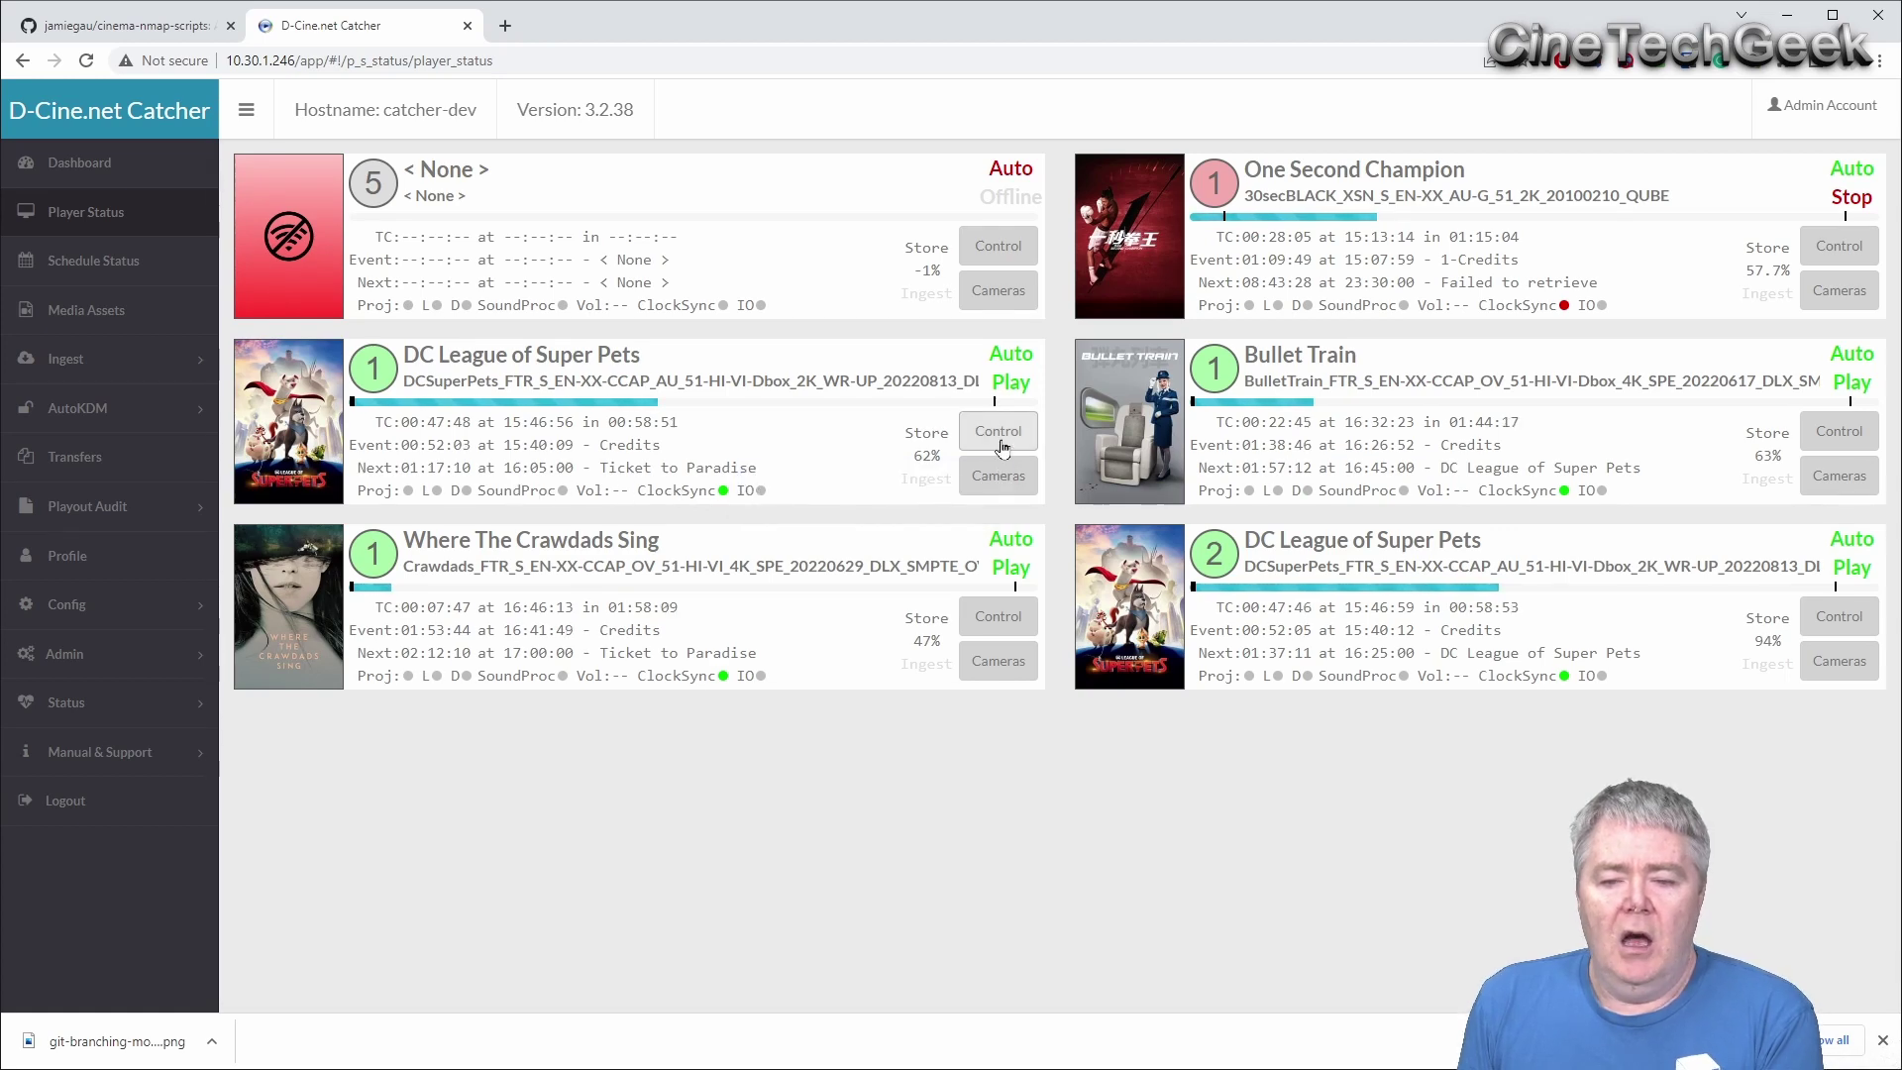
click(997, 431)
click(971, 560)
click(970, 561)
click(971, 561)
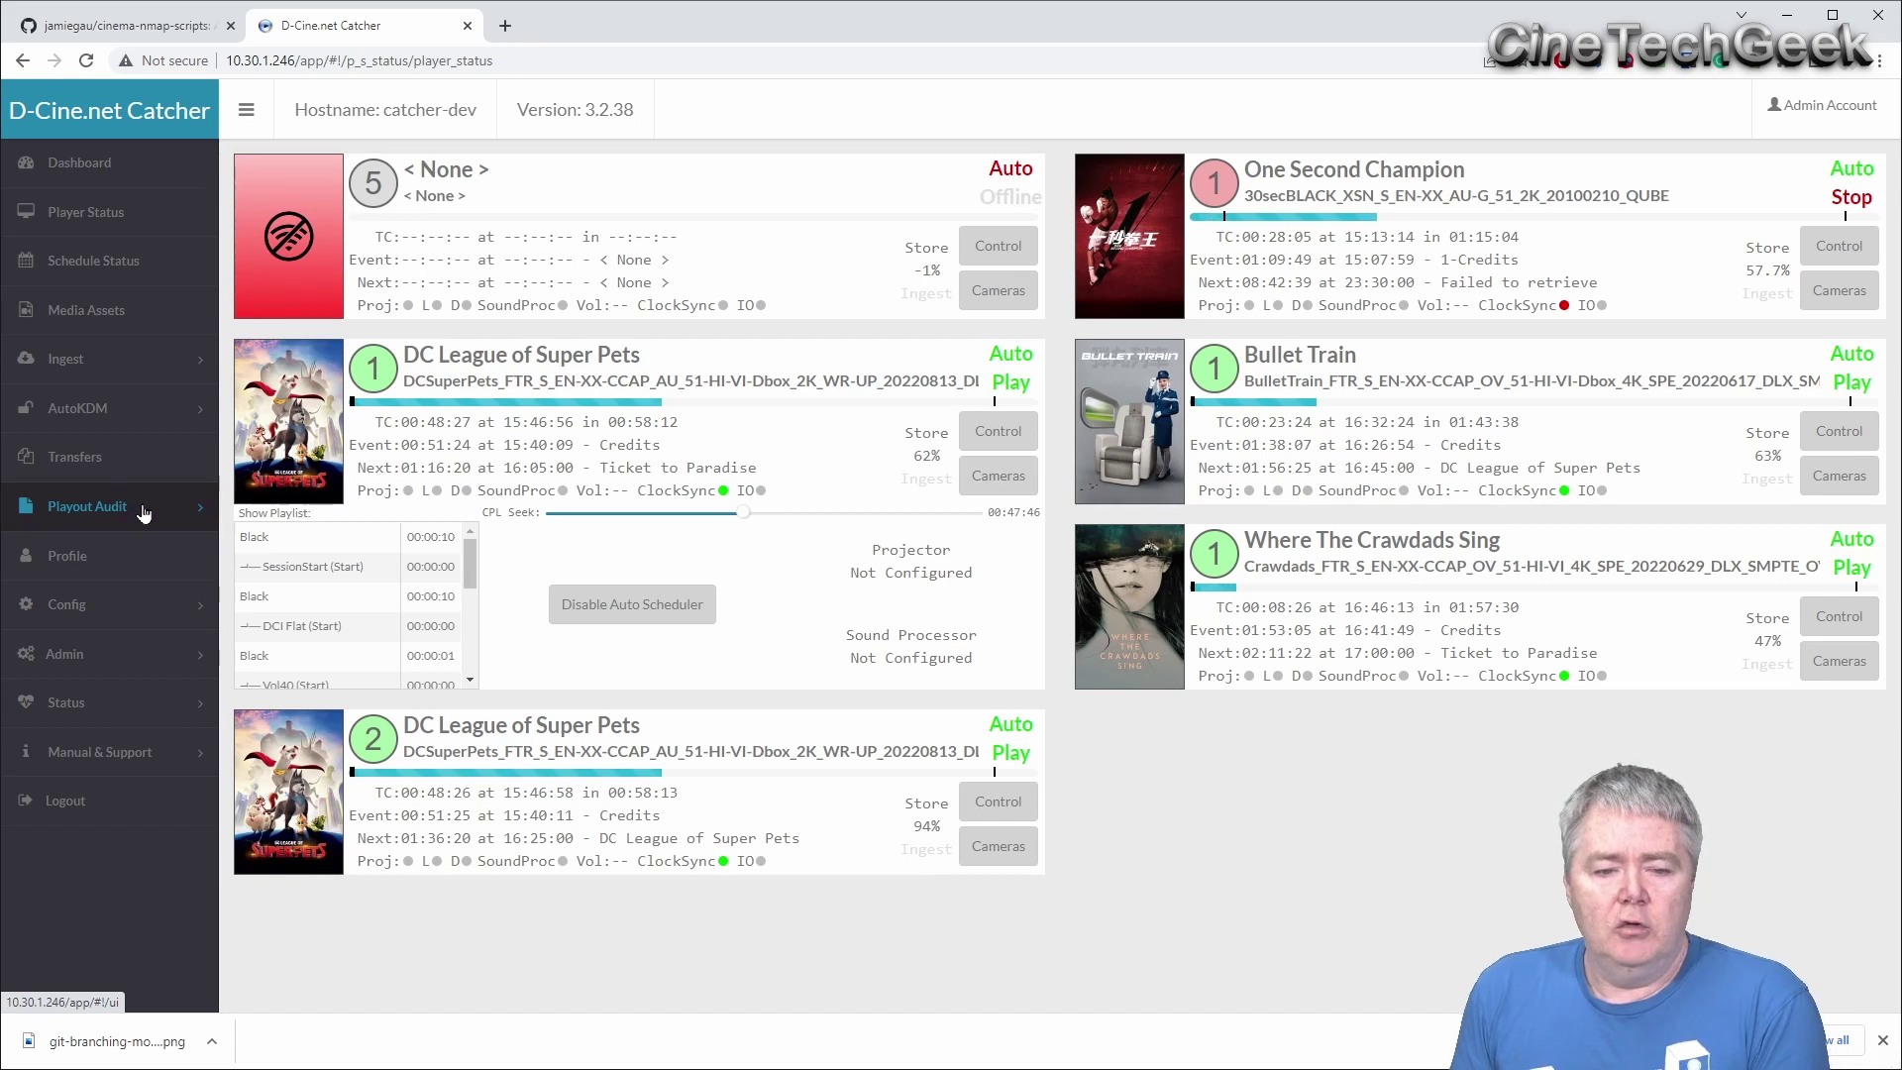
- Return to Device Discovery and show only the known devices
click(119, 656)
click(118, 607)
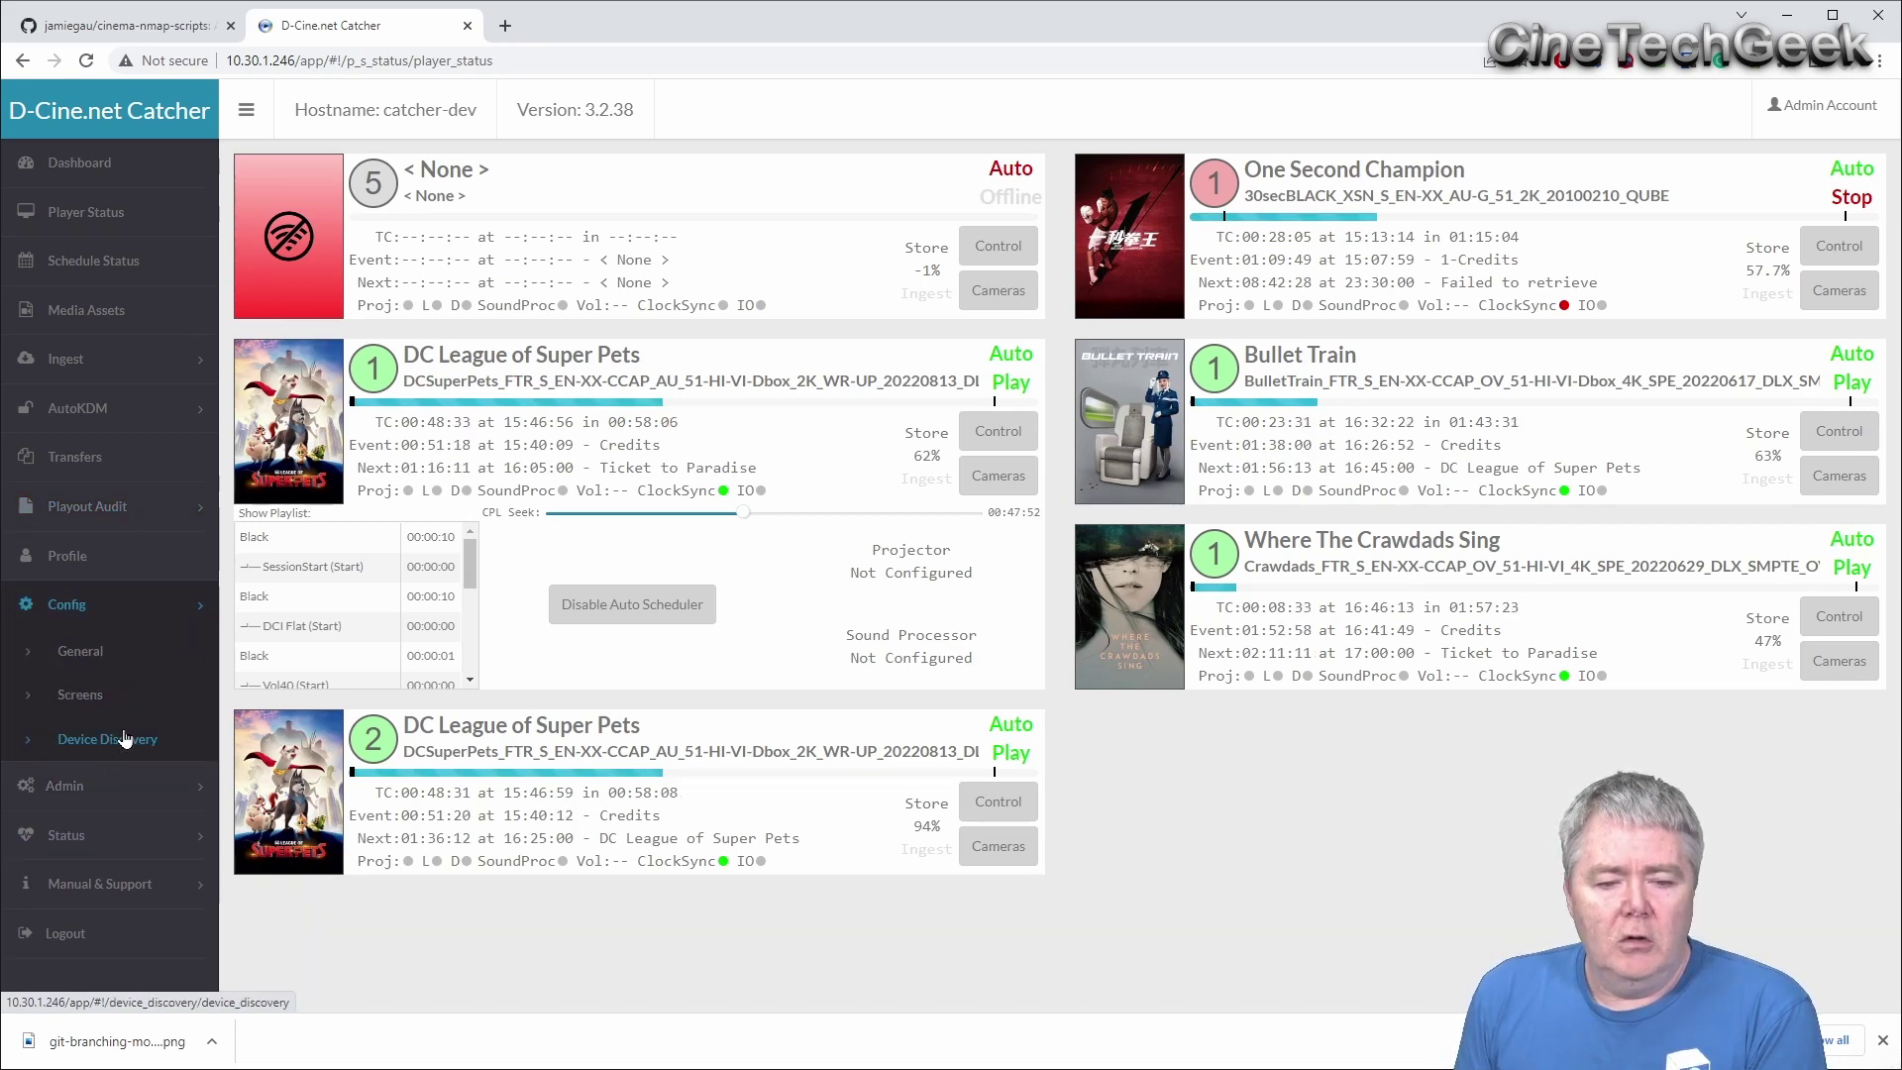
click(114, 739)
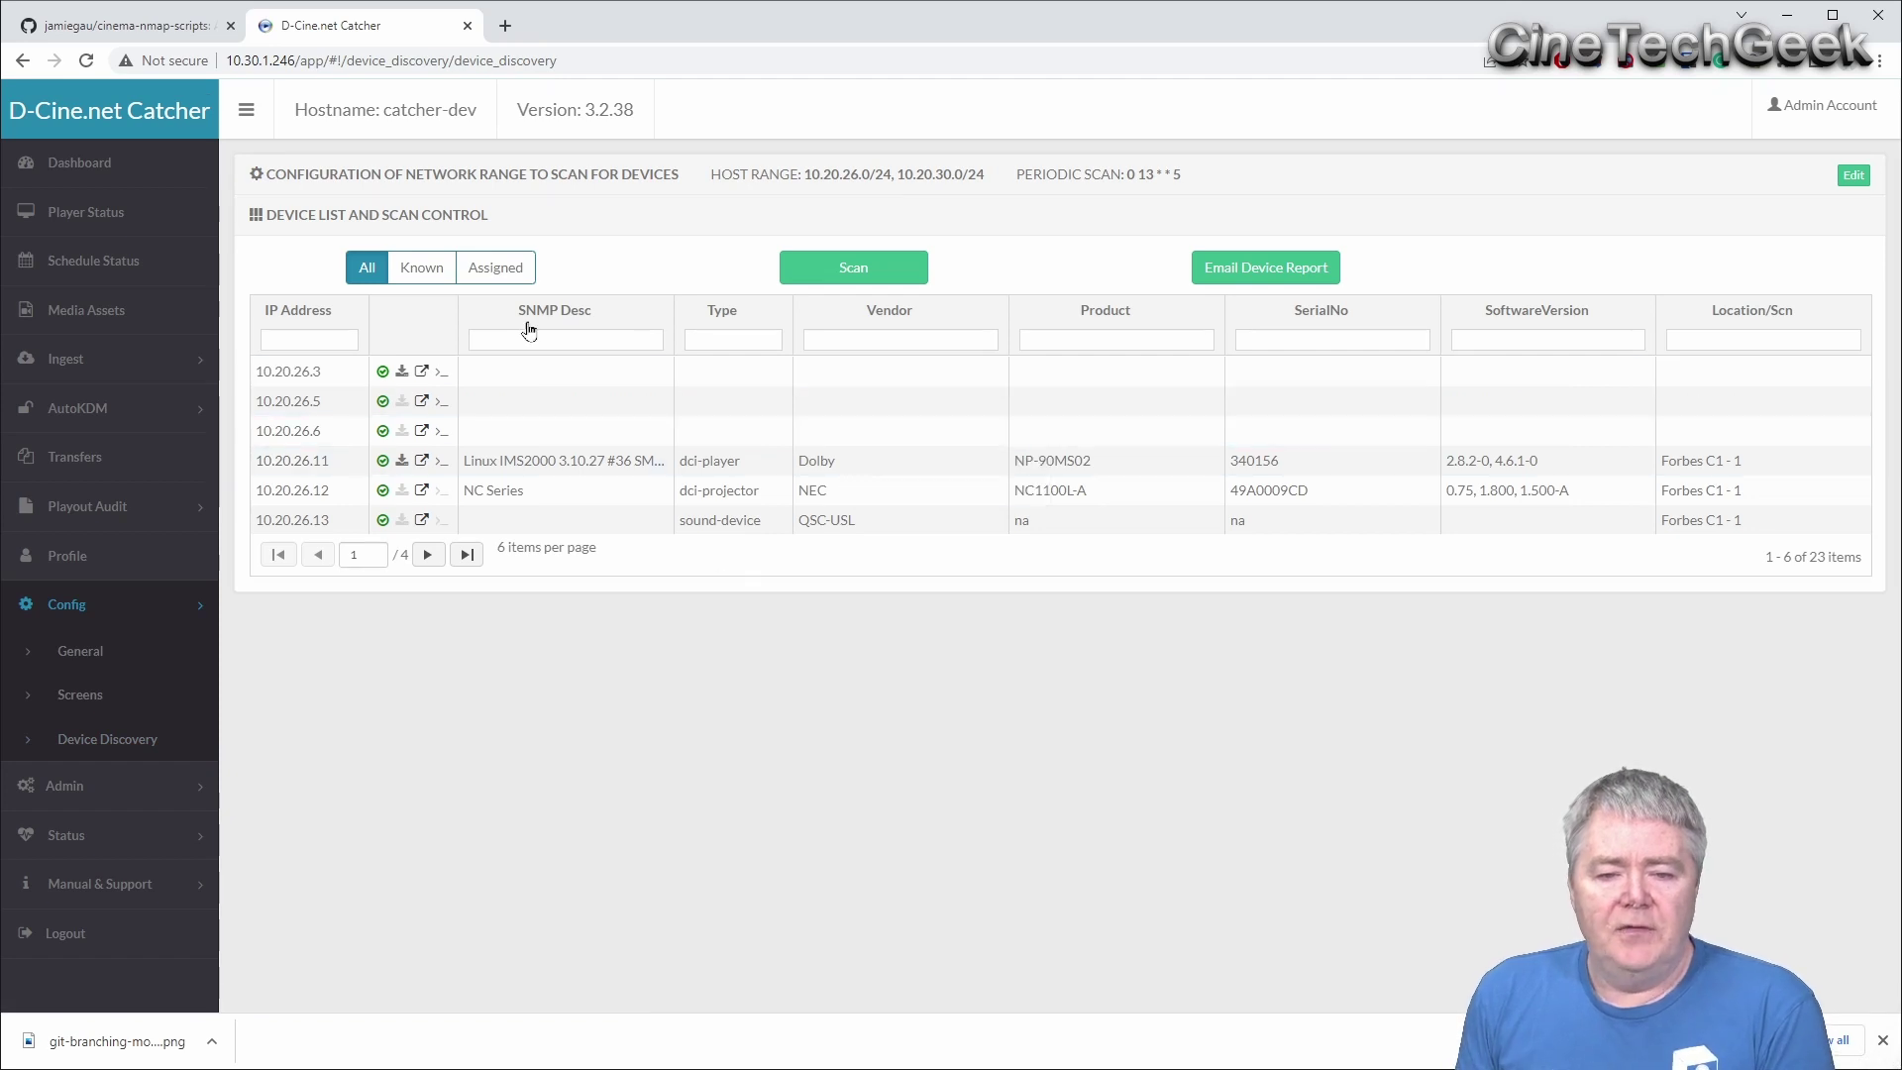
click(421, 268)
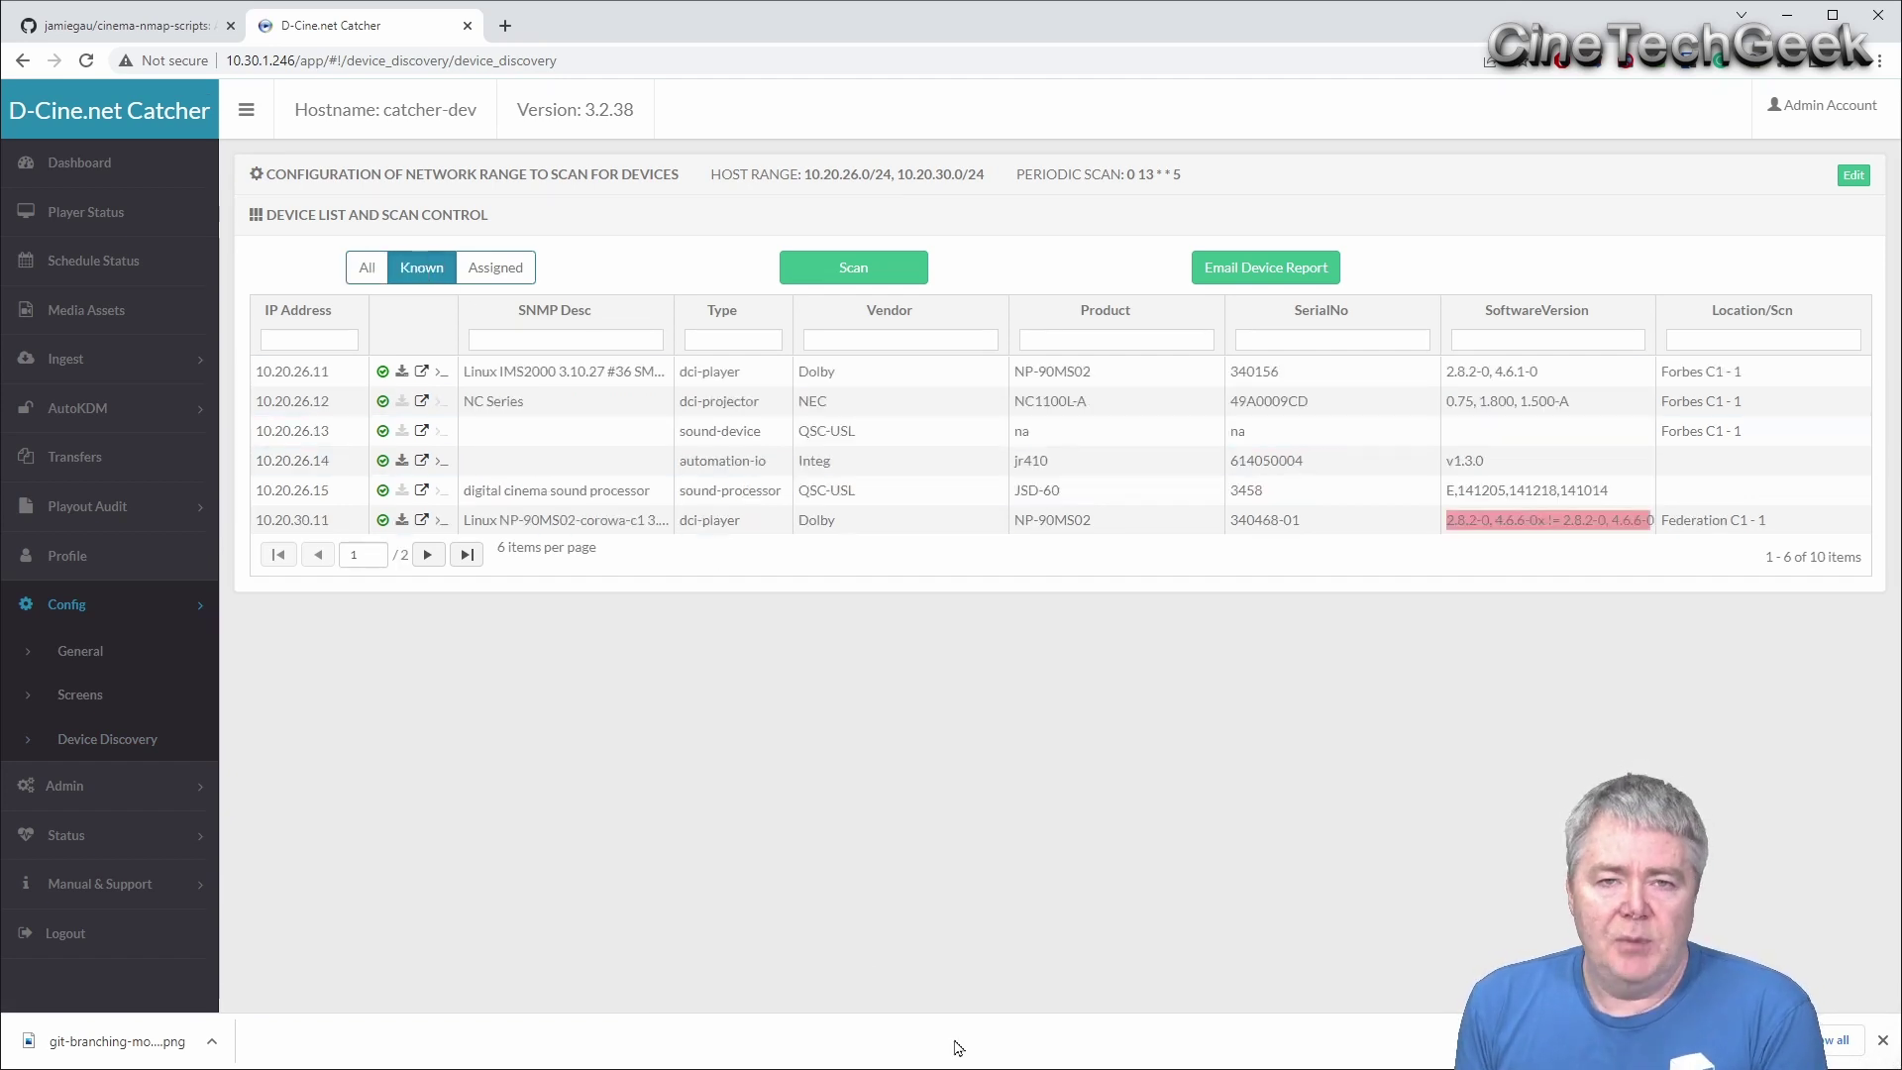